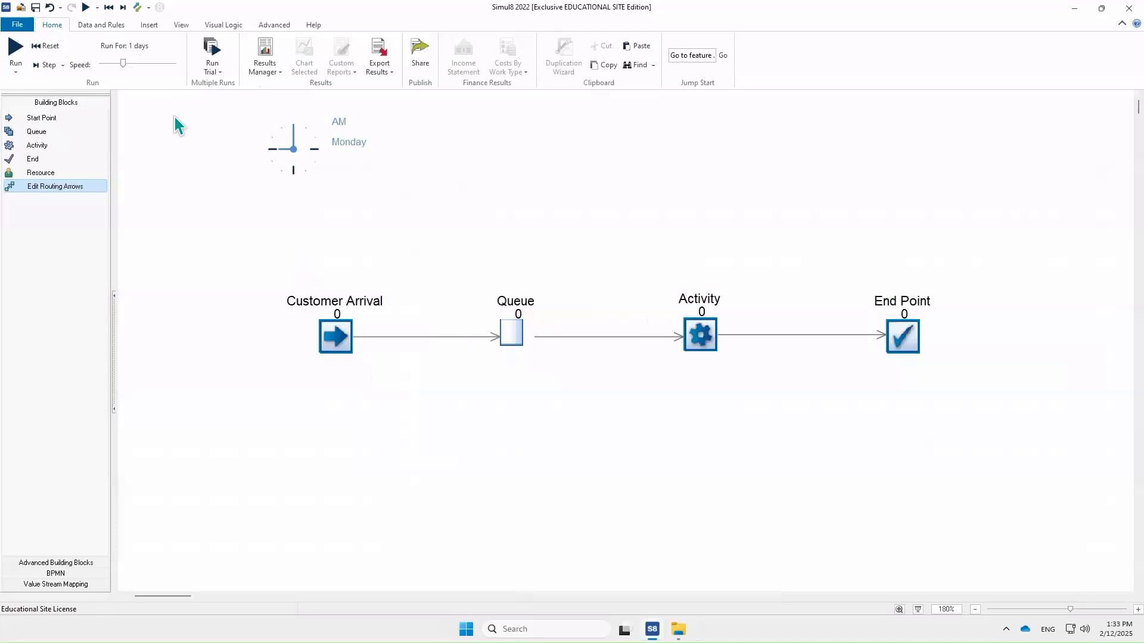
# - Run the simulation for the one-day run period
pyautogui.click(86, 7)
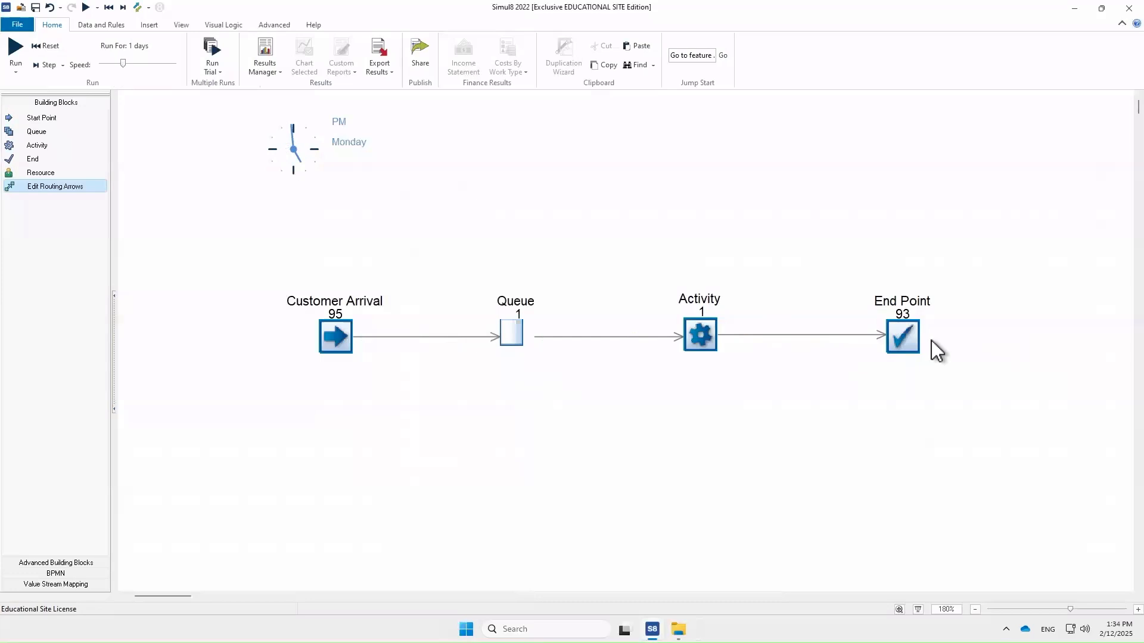
pyautogui.moveTo(905, 348)
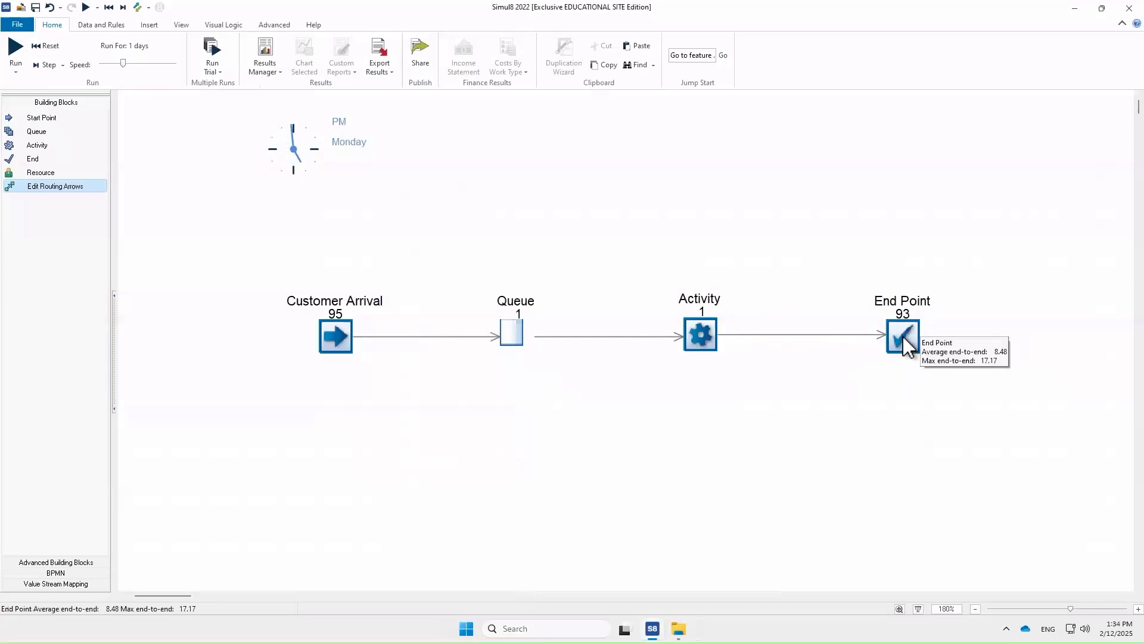
# - Enable file output on the End Point, saving its flow data as the CSV file model result in the SIMUL8 folder
pyautogui.doubleClick(903, 344)
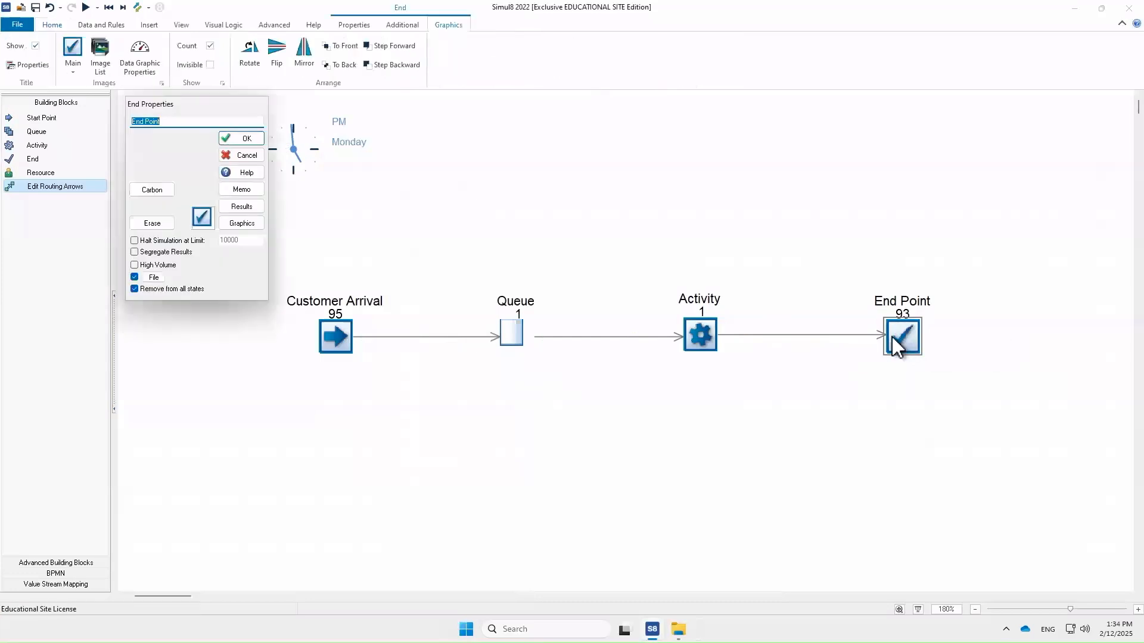
pyautogui.click(152, 278)
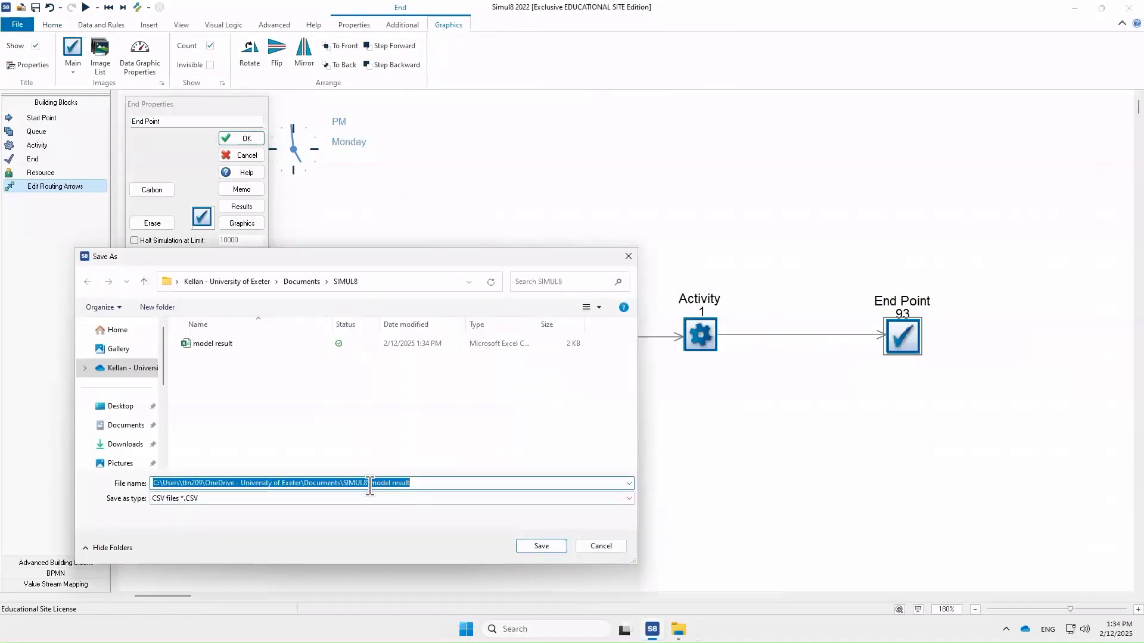
pyautogui.click(541, 551)
pyautogui.click(607, 319)
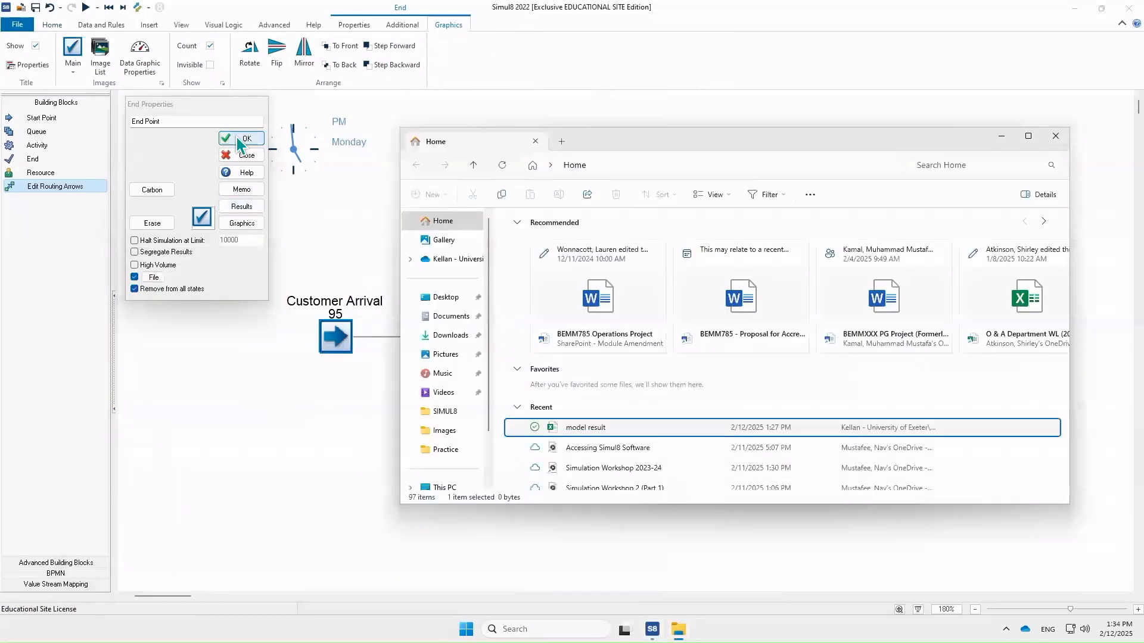
pyautogui.click(238, 143)
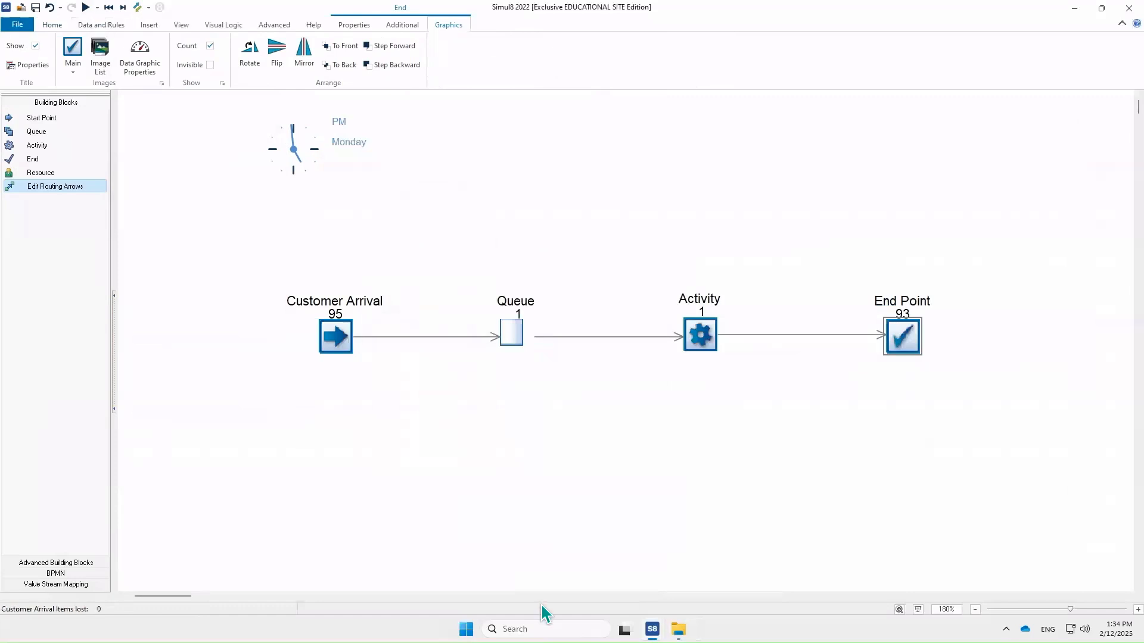
# - Open the model result CSV file from File Explorer
pyautogui.moveTo(678, 630)
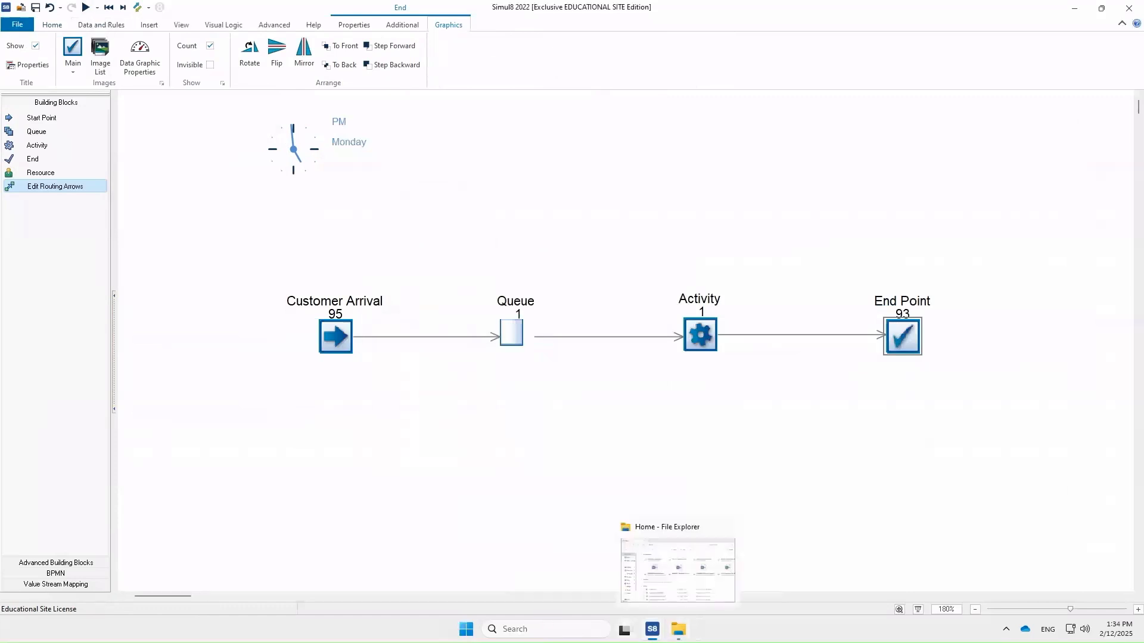
pyautogui.click(679, 630)
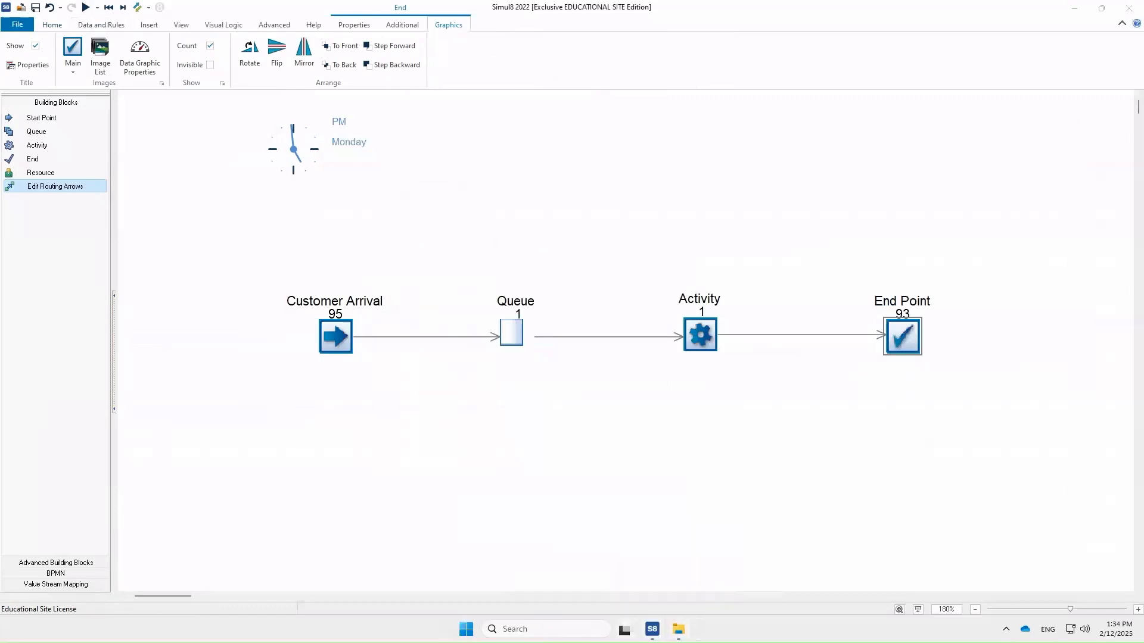
pyautogui.click(577, 430)
pyautogui.doubleClick(578, 434)
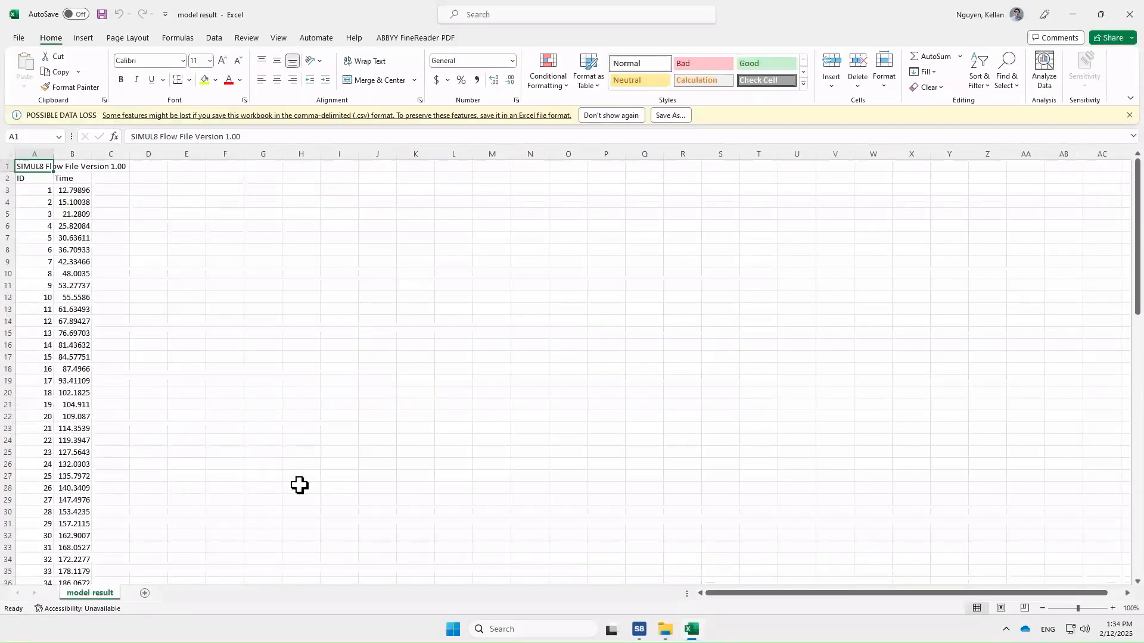
# - Widen column B and rename its header to Time IN
pyautogui.moveTo(89, 156); pyautogui.dragTo(137, 157)
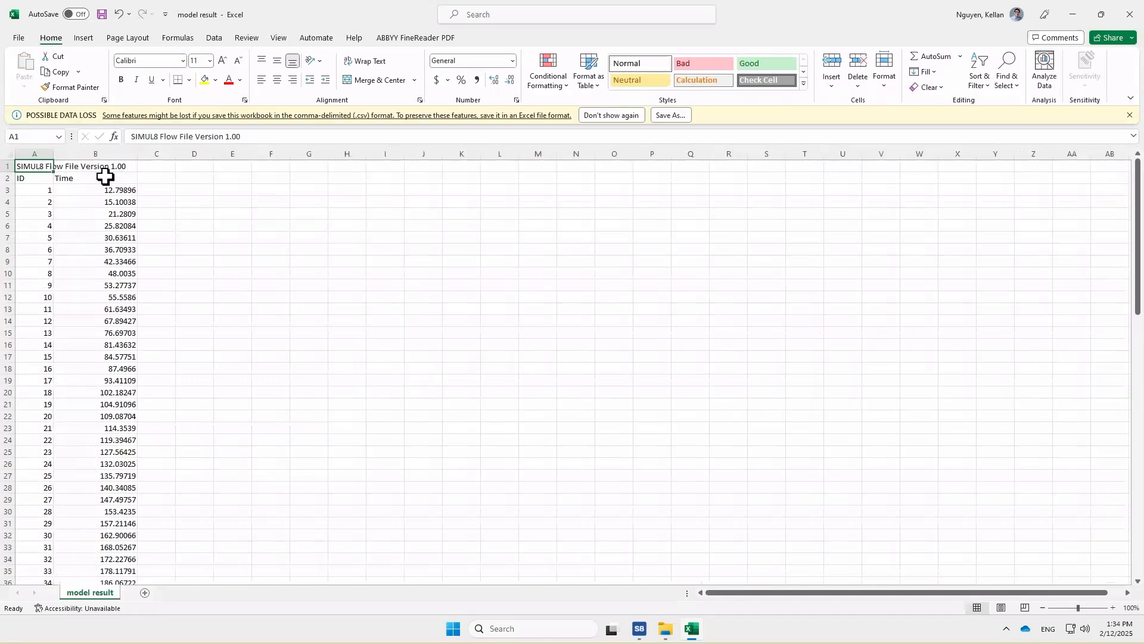
pyautogui.doubleClick(105, 177)
pyautogui.write('IN')
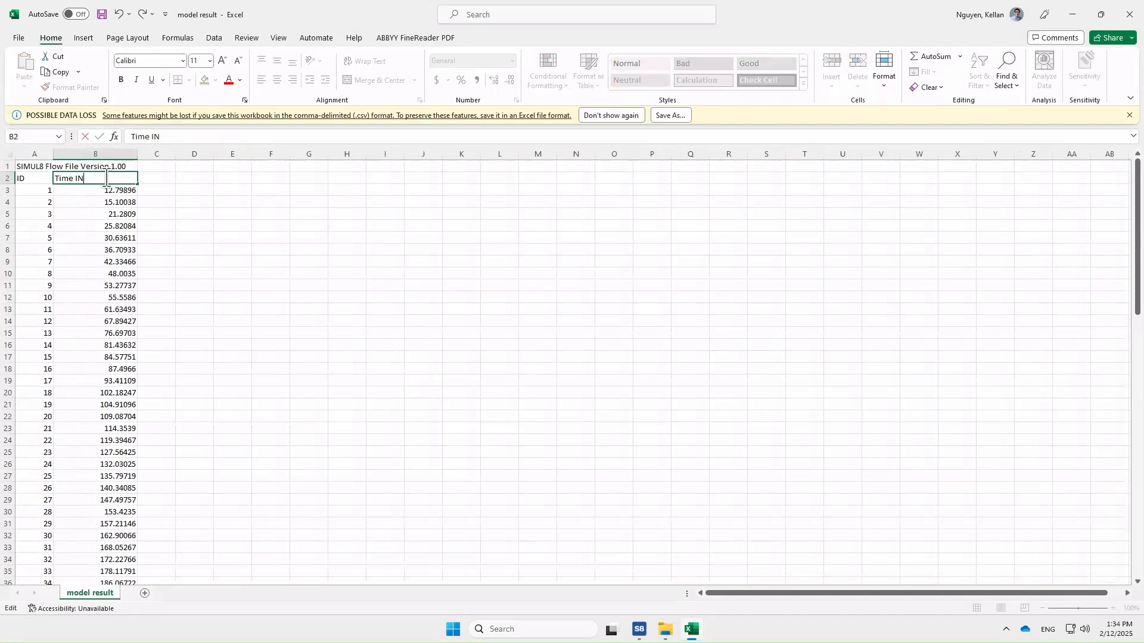
pyautogui.click(171, 204)
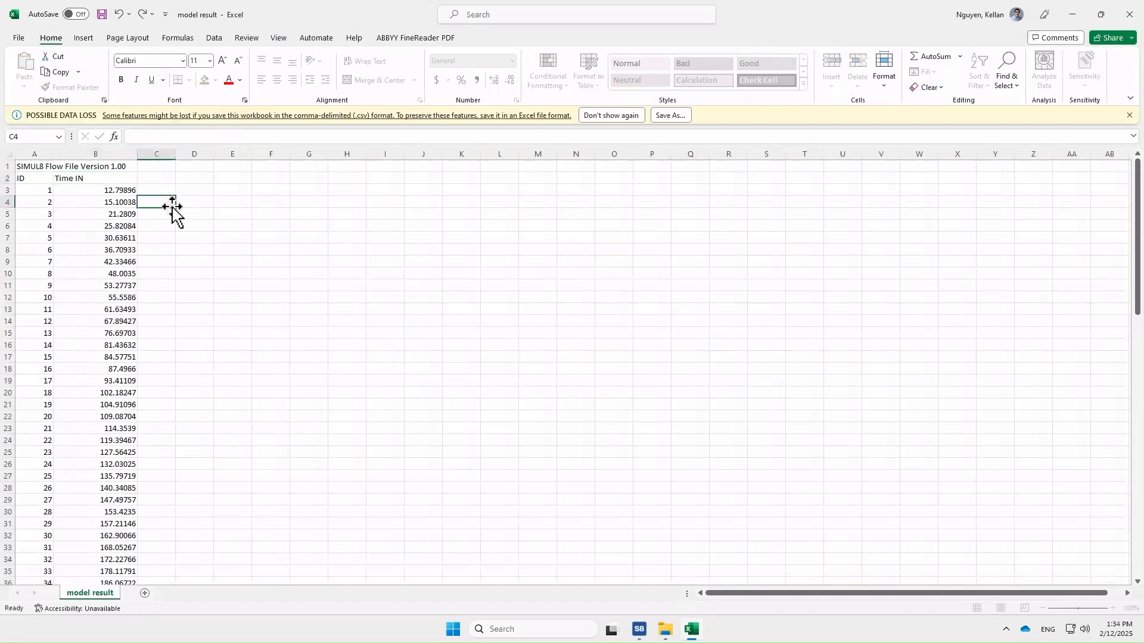
# - Widen column C and enter the header InterArrival Time in C2
pyautogui.moveTo(175, 153); pyautogui.dragTo(200, 154)
pyautogui.click(171, 177)
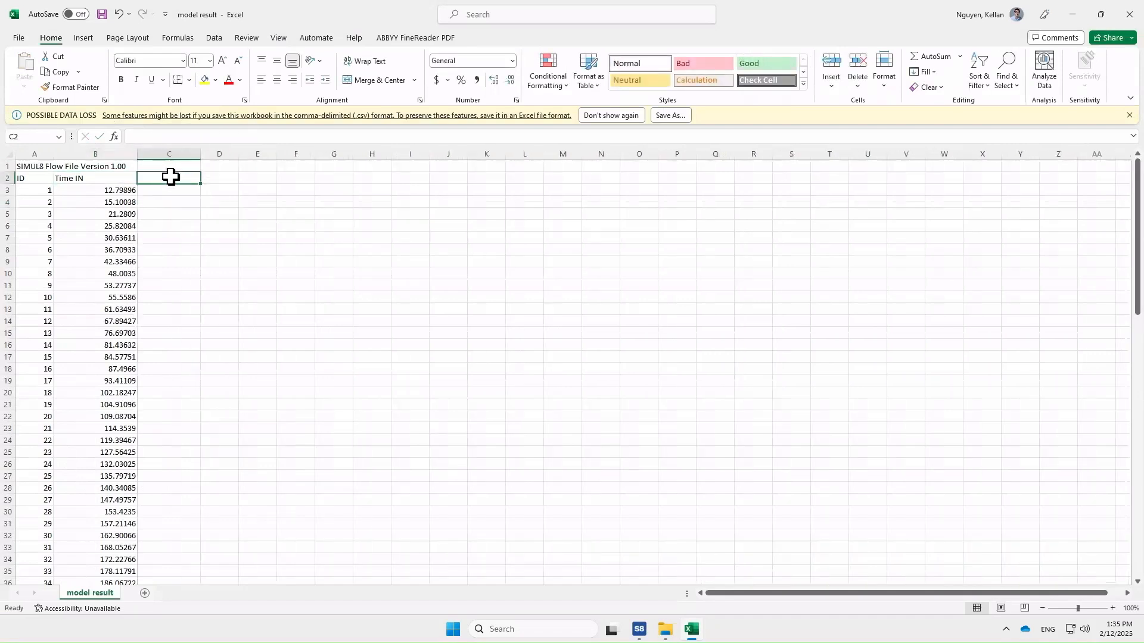
pyautogui.write('iNTE')
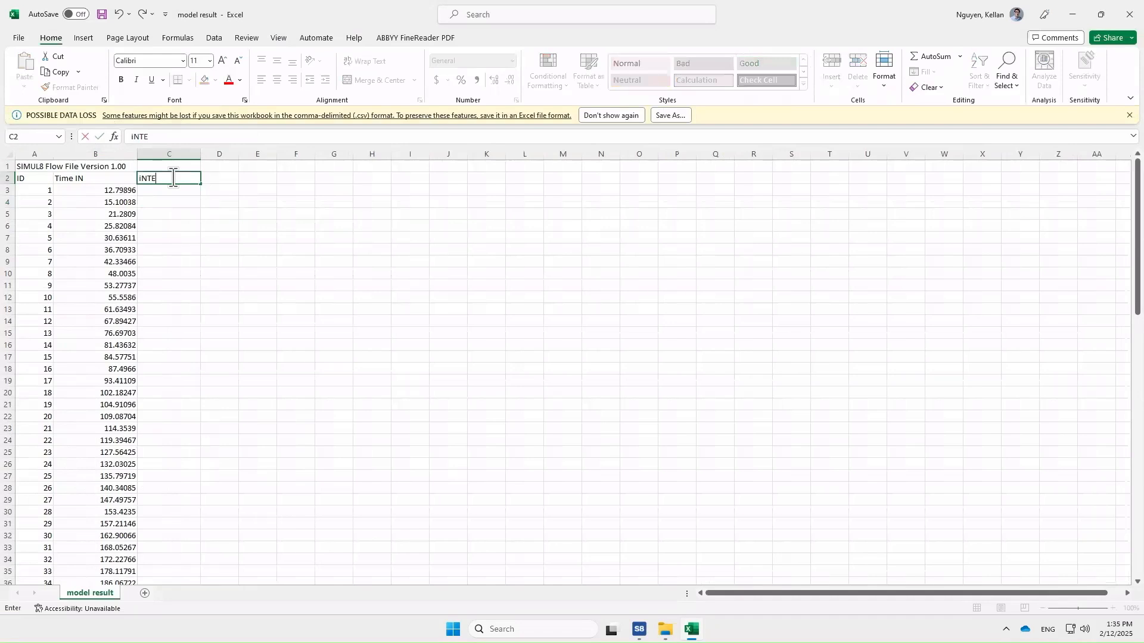
pyautogui.press('BackSpace')
pyautogui.press('BackSpace')
pyautogui.write('InterArrival Time')
pyautogui.press('Return')
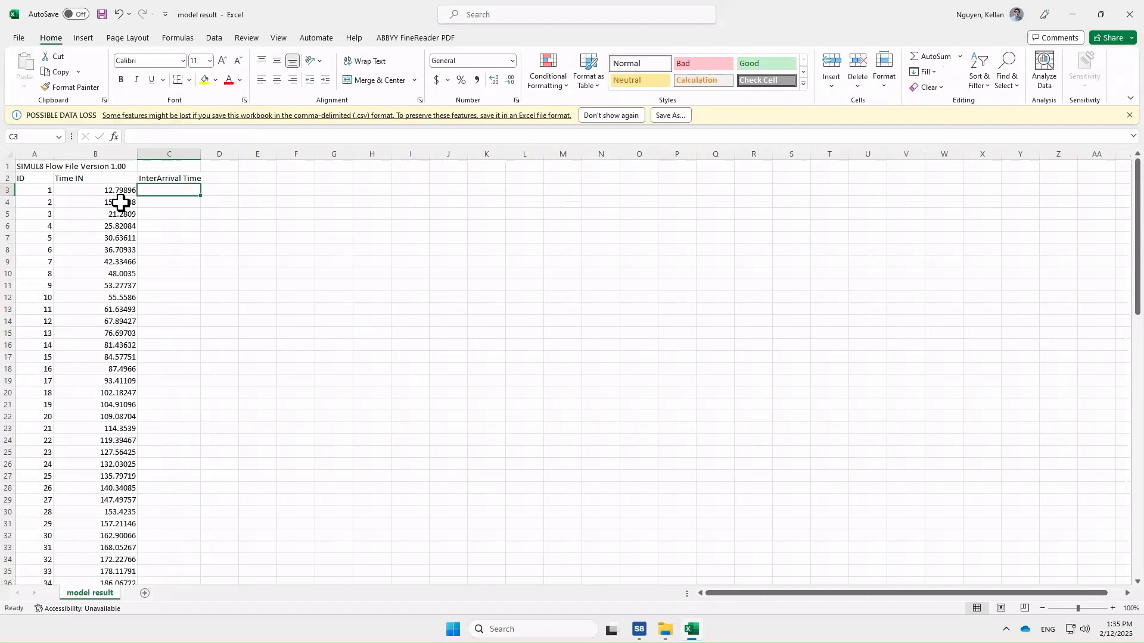
# - Enter the formula =B4-B3 in C4 and fill it down the column to the last data row
pyautogui.click(160, 201)
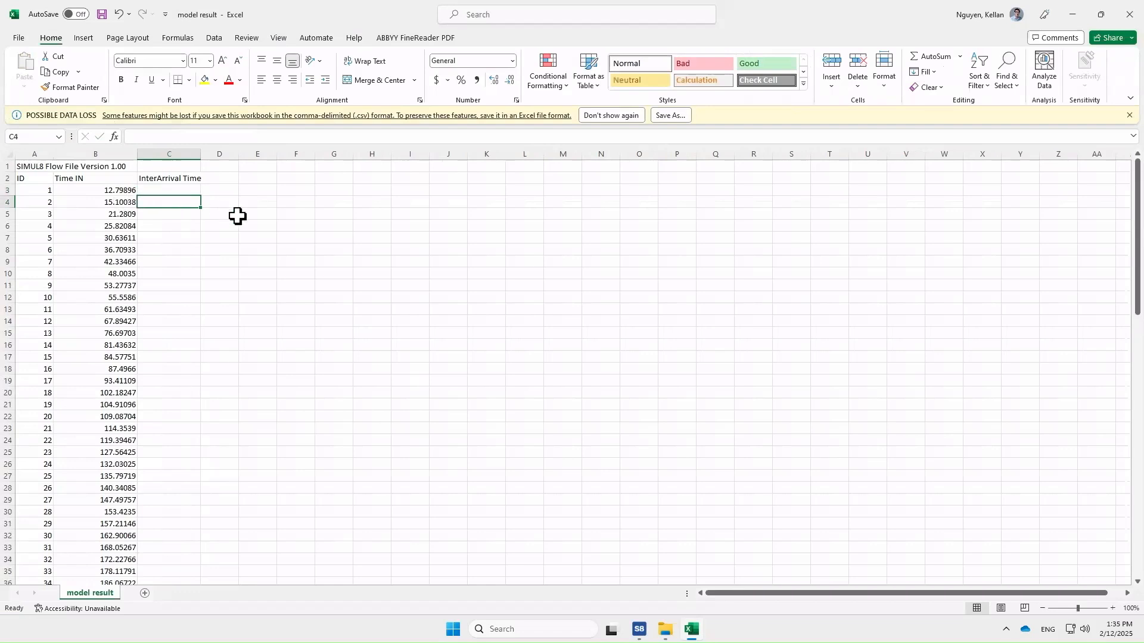
pyautogui.write('=')
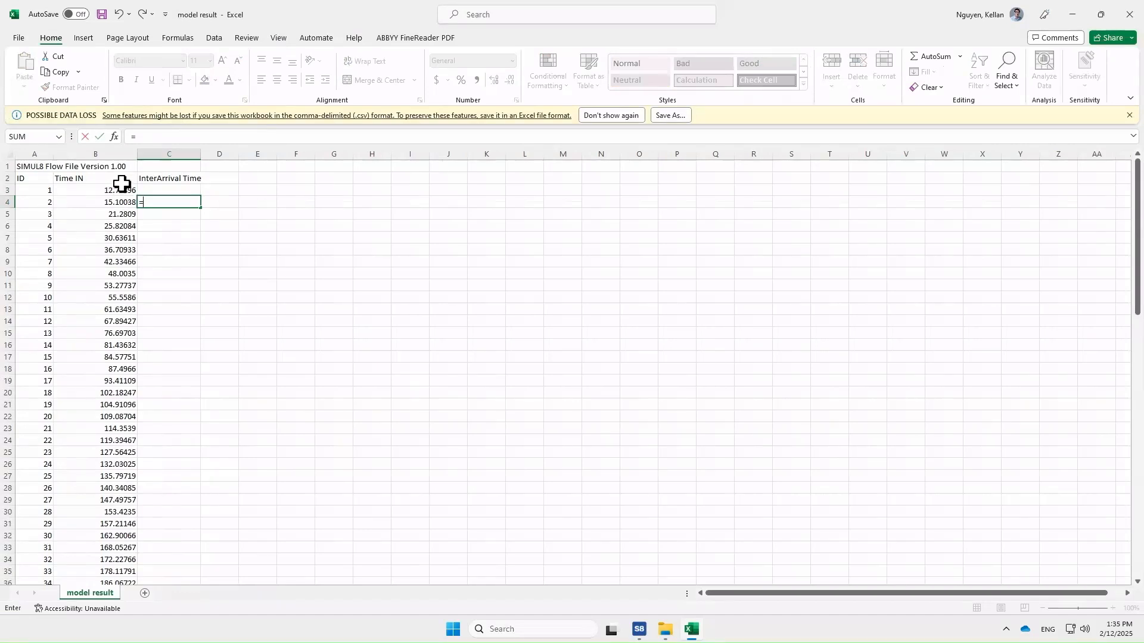
pyautogui.click(111, 202)
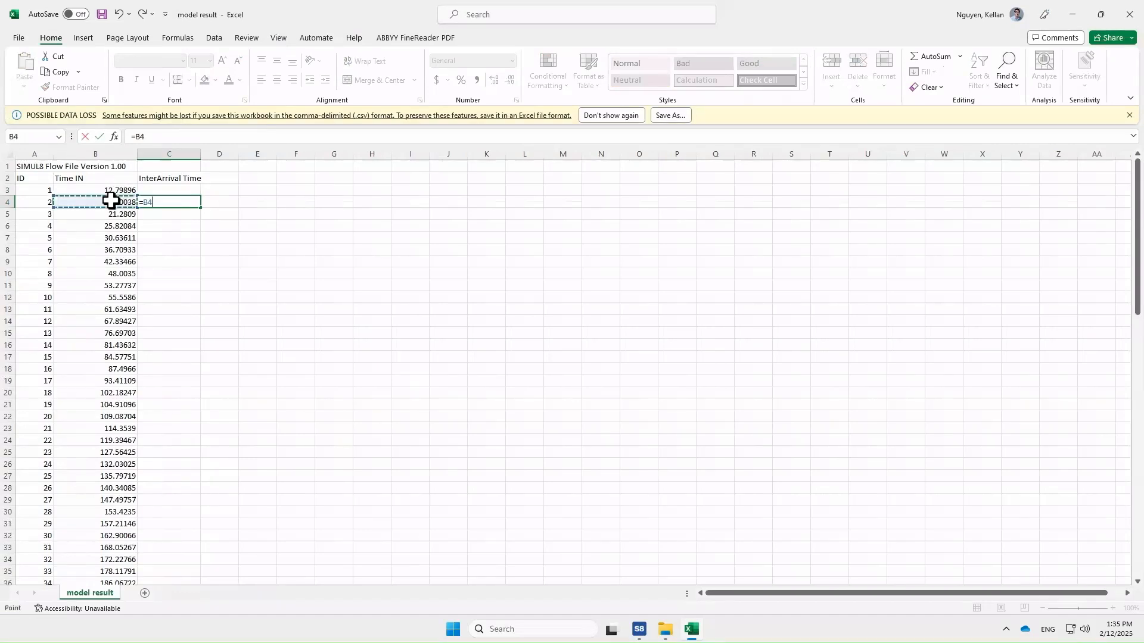
pyautogui.write('-')
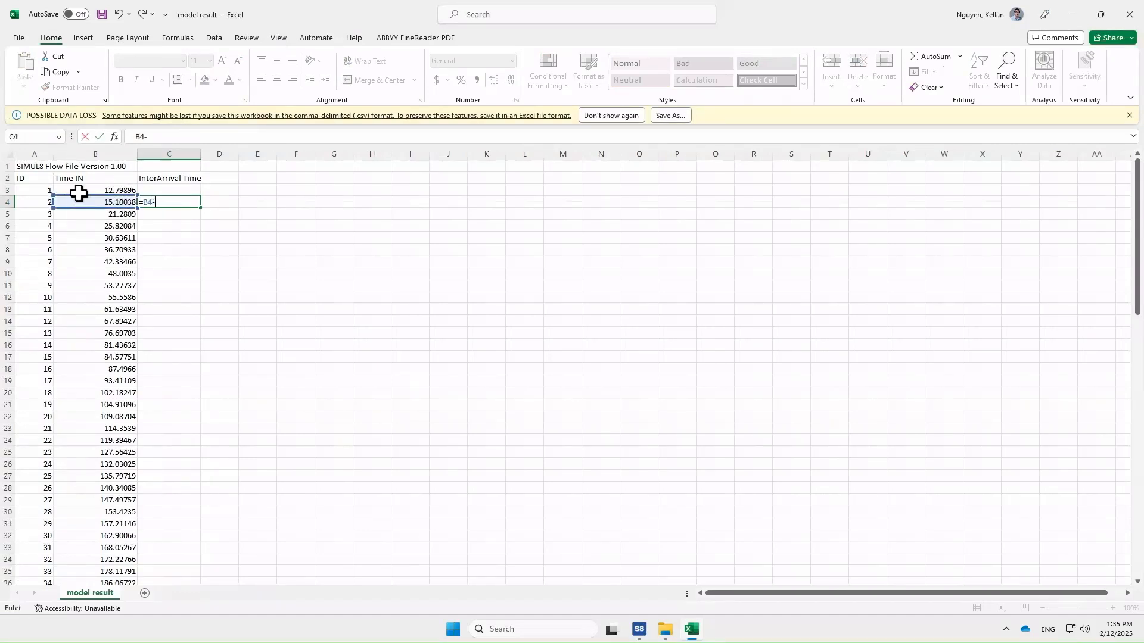
pyautogui.click(88, 190)
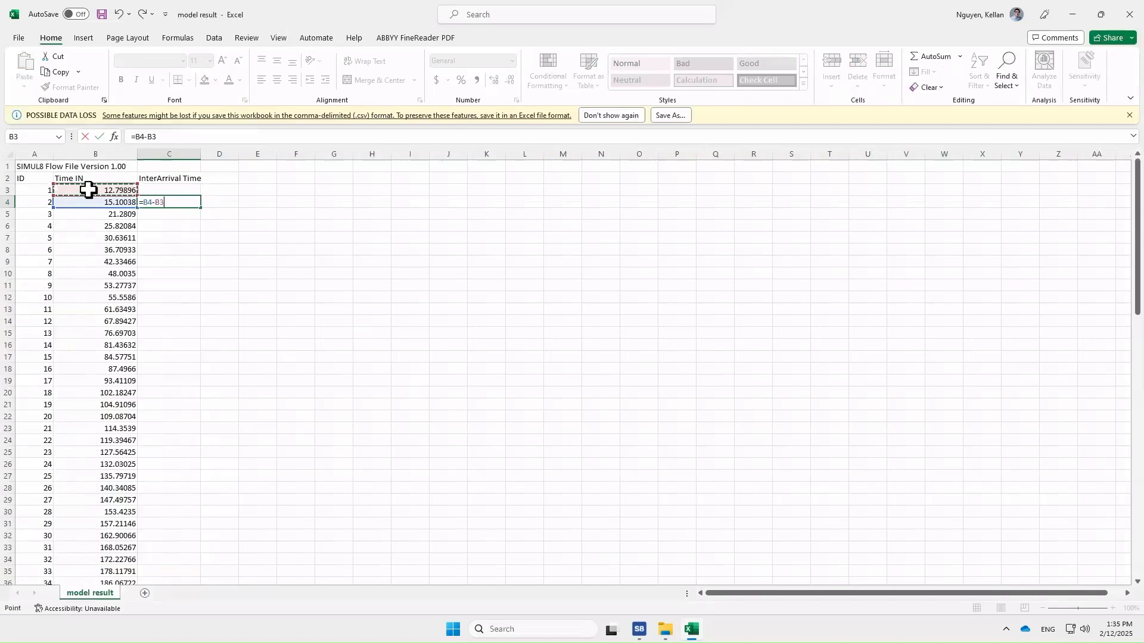
pyautogui.press('Return')
pyautogui.click(188, 205)
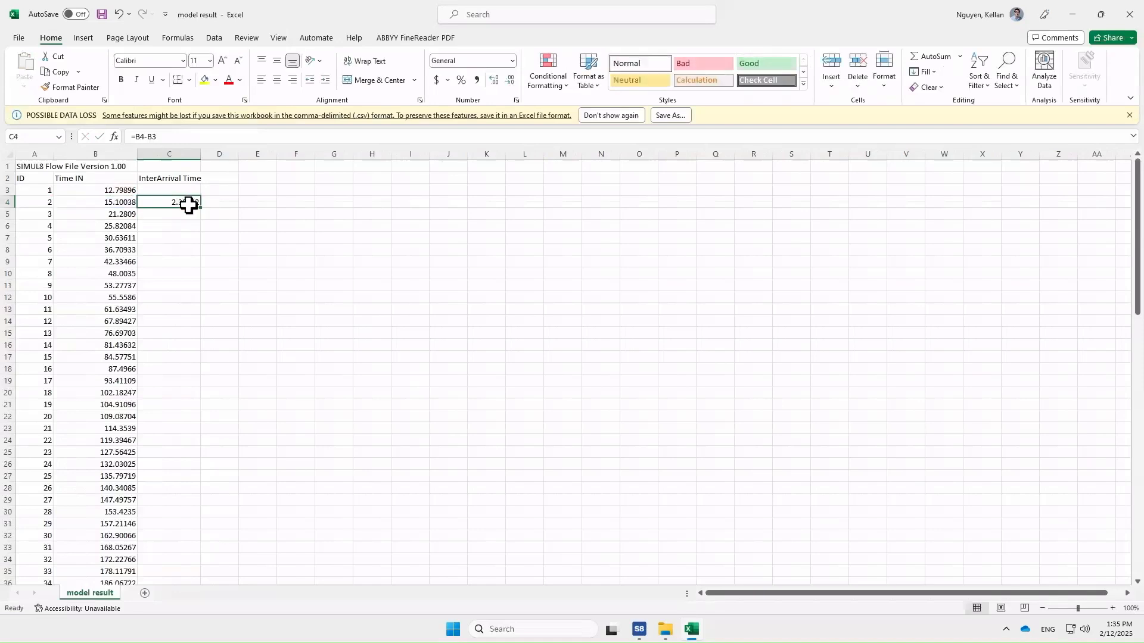
pyautogui.doubleClick(198, 207)
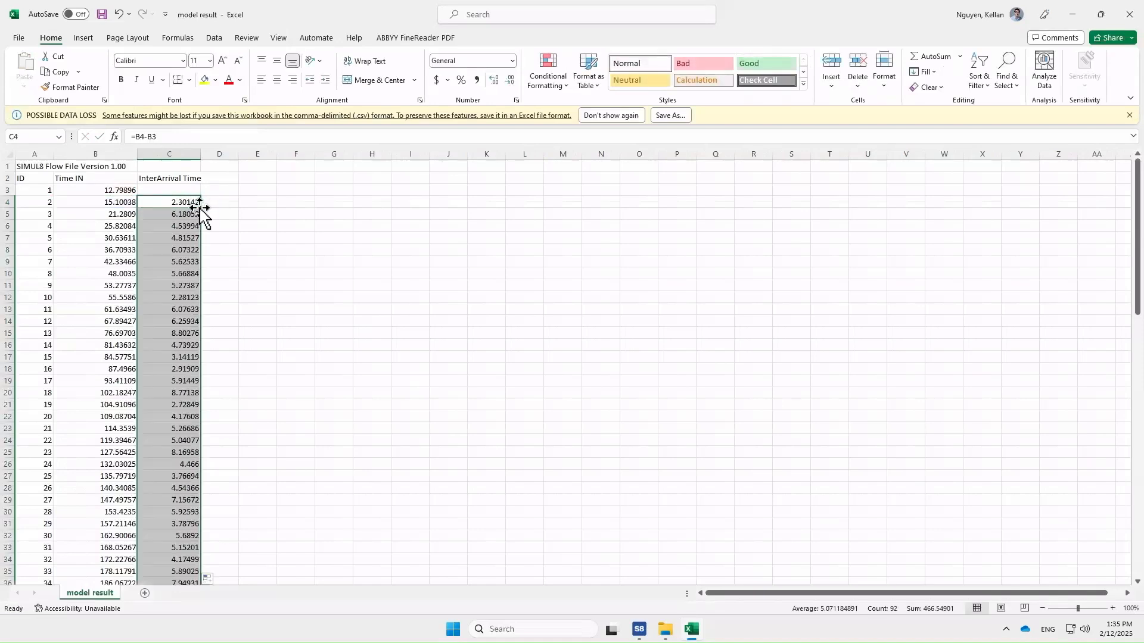
# - Enter 0 as the first inter-arrival time in C3
pyautogui.scroll(-20, 183, 438)
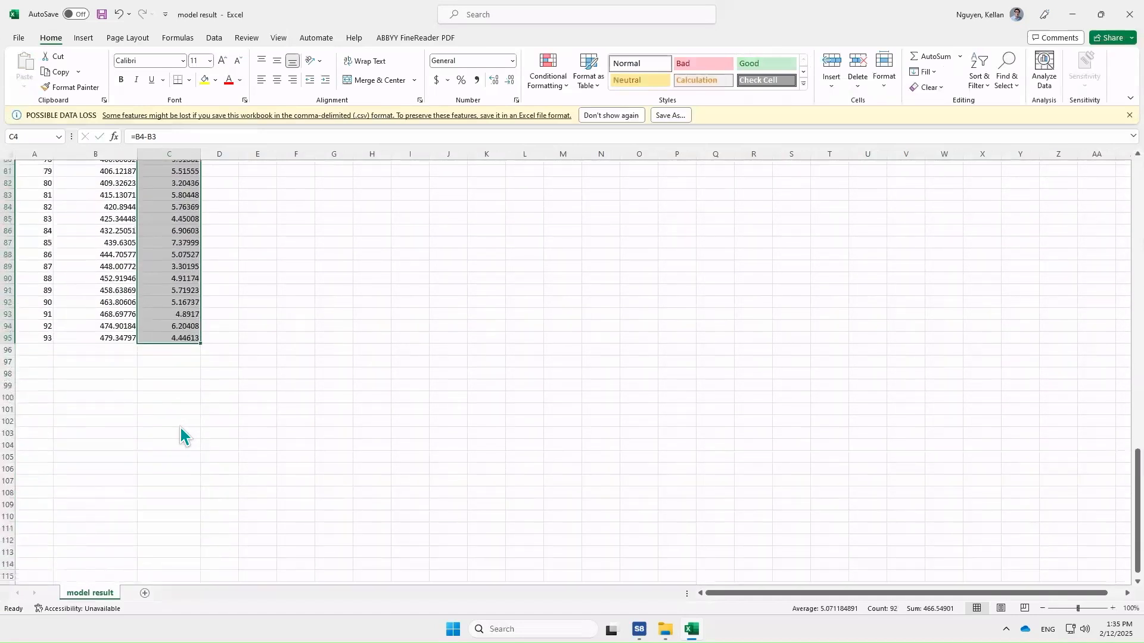
pyautogui.scroll(18, 182, 438)
pyautogui.scroll(8, 173, 405)
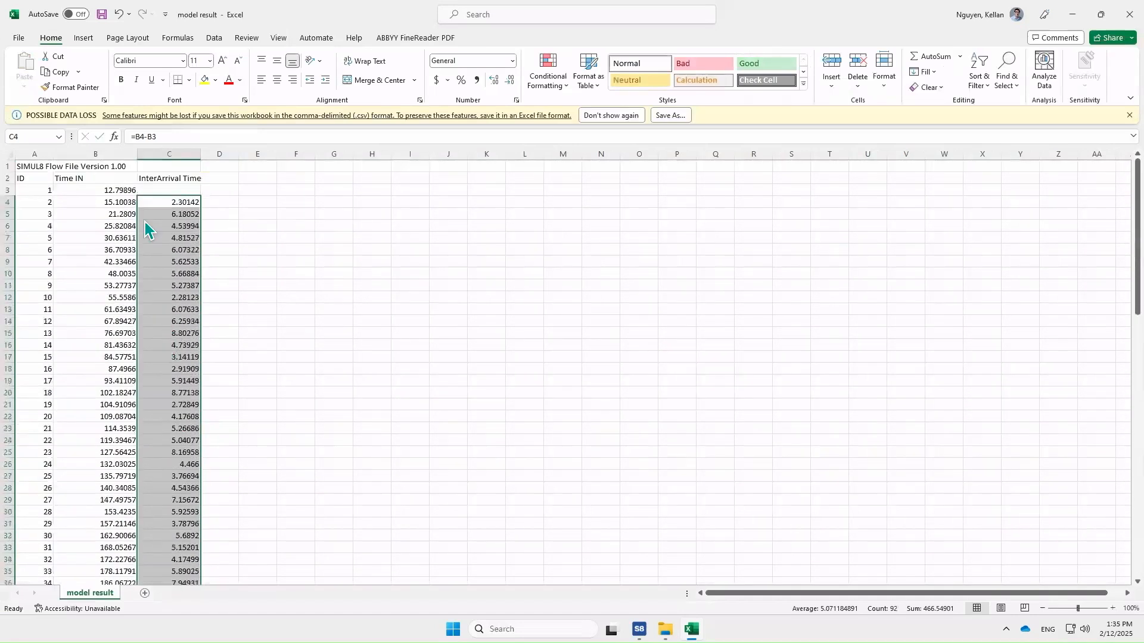
pyautogui.click(158, 187)
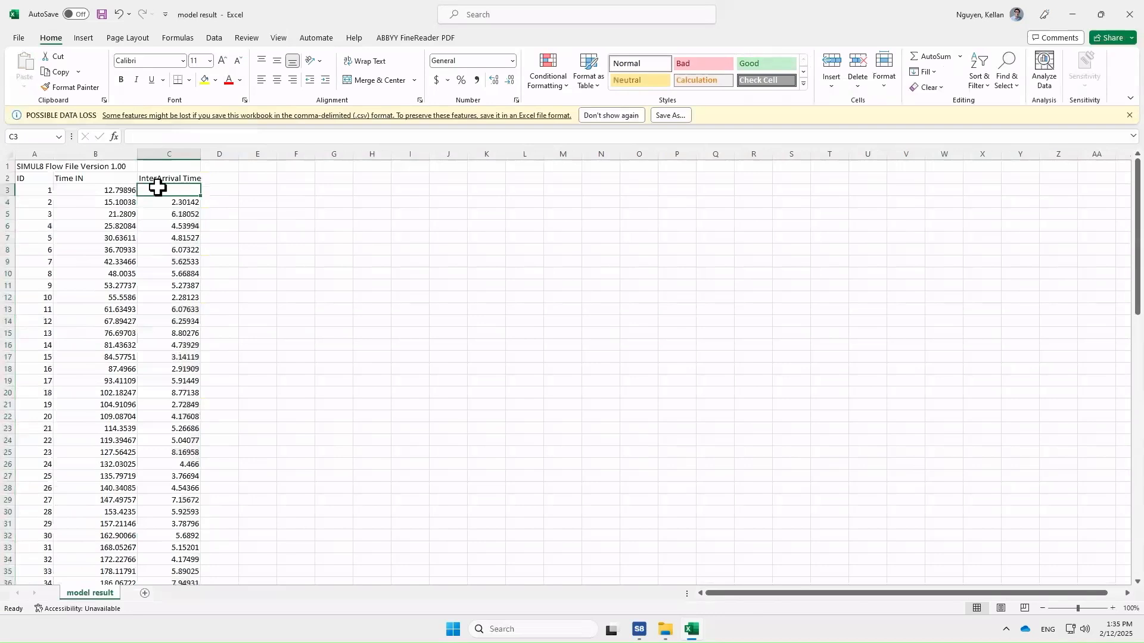
pyautogui.write('0')
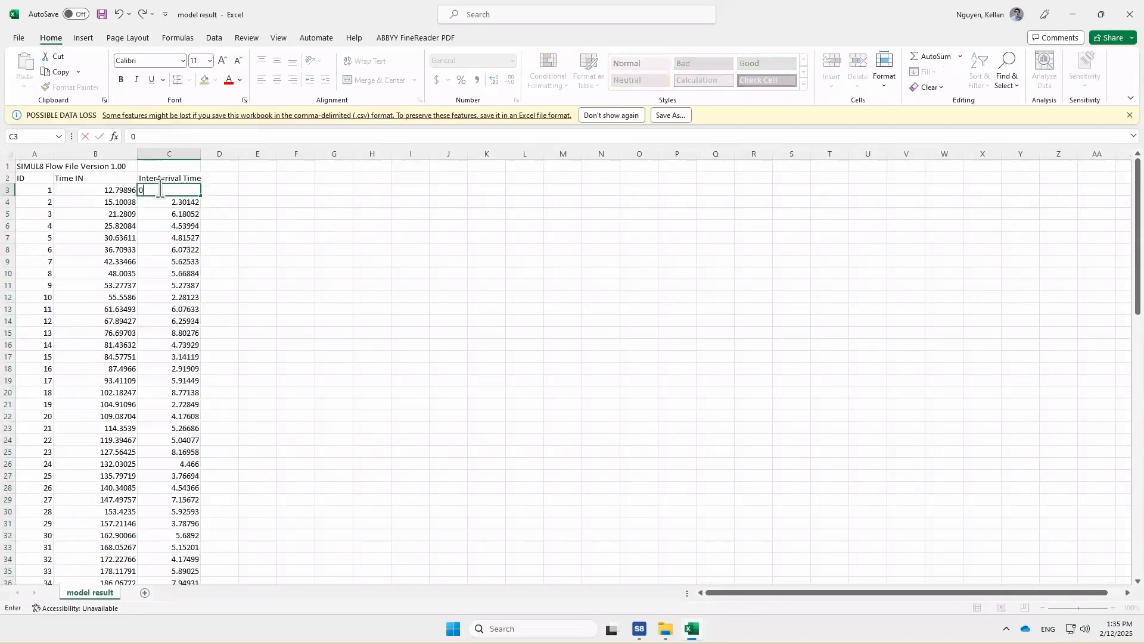
pyautogui.press('Return')
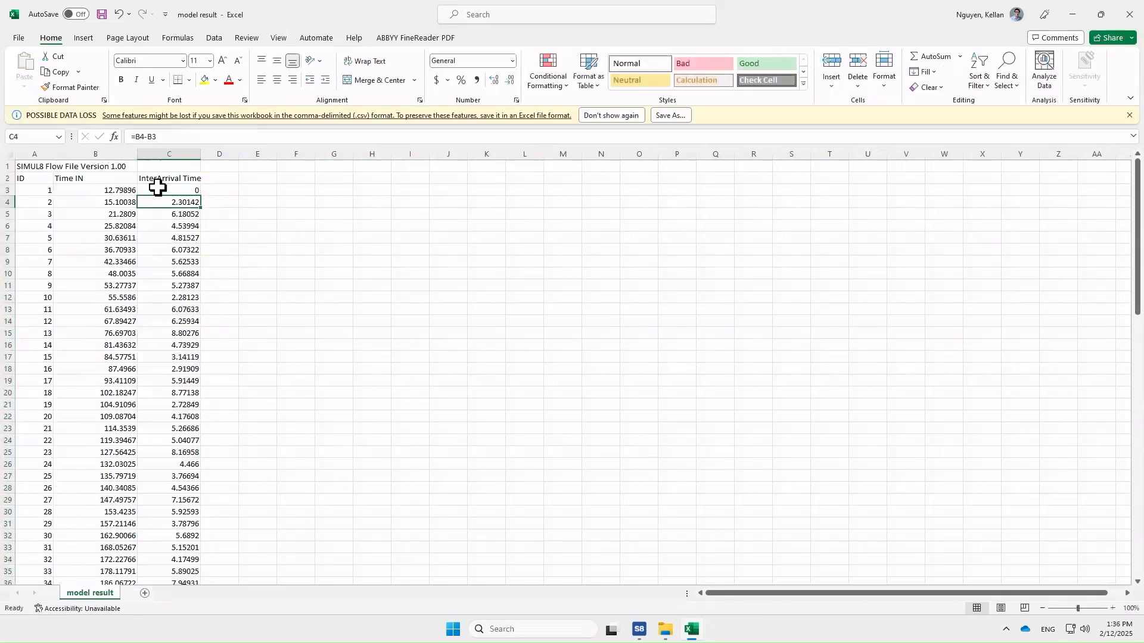
# - Select the inter-arrival times C3 to C95, insert a recommended histogram chart, and place it beside the data
pyautogui.scroll(-9, 145, 363)
pyautogui.scroll(9, 144, 363)
pyautogui.moveTo(173, 189); pyautogui.dragTo(171, 590)
pyautogui.moveTo(172, 509); pyautogui.dragTo(177, 555)
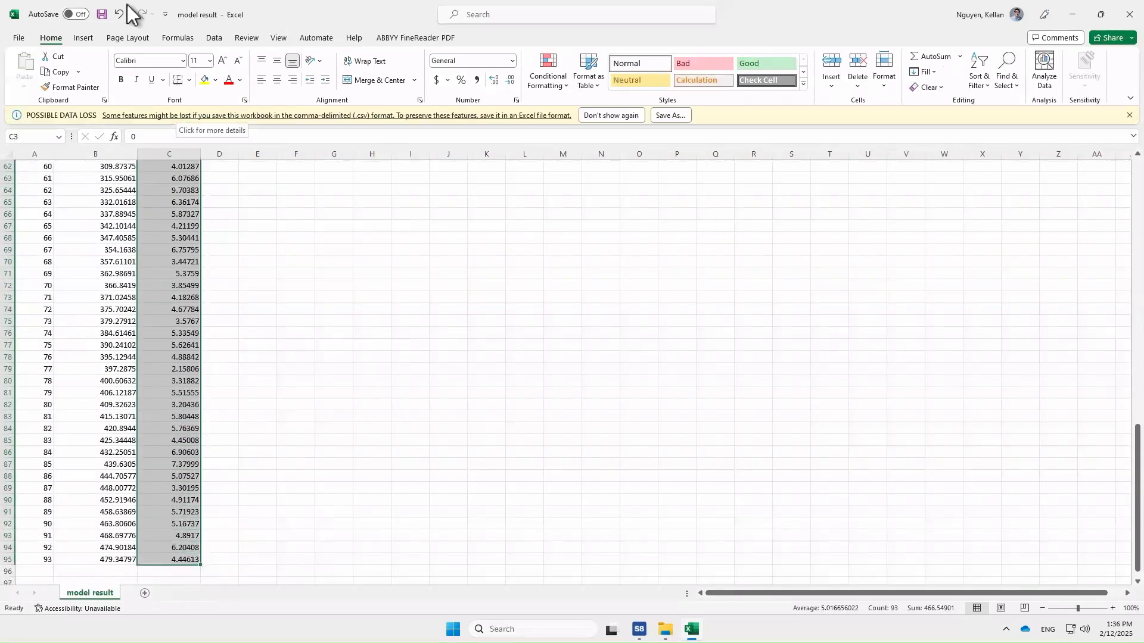
pyautogui.click(83, 39)
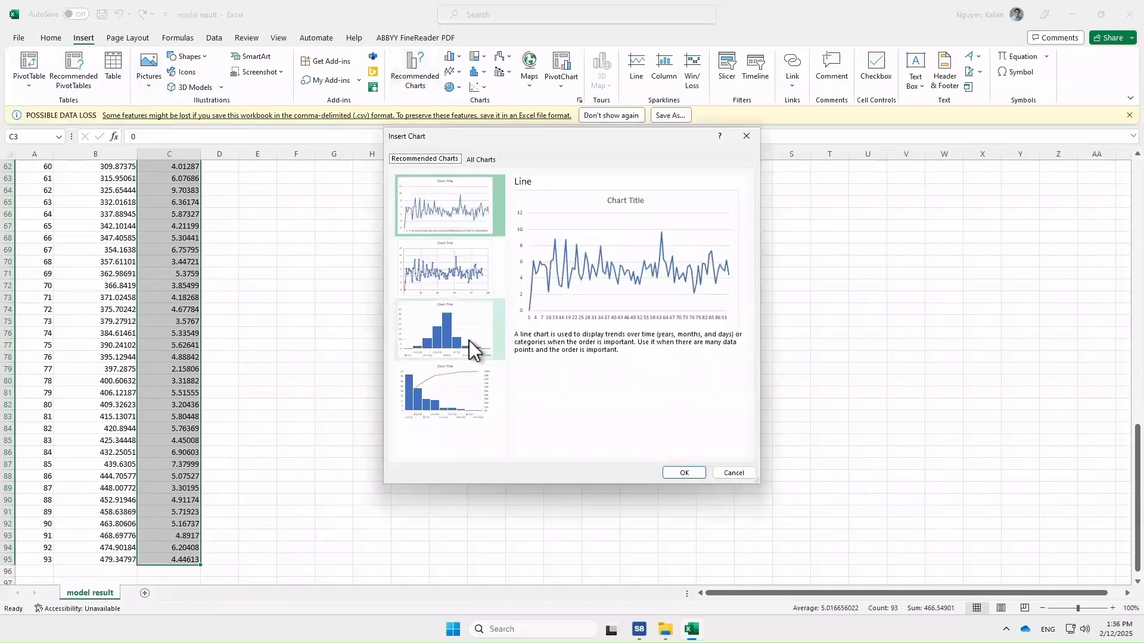
pyautogui.click(470, 341)
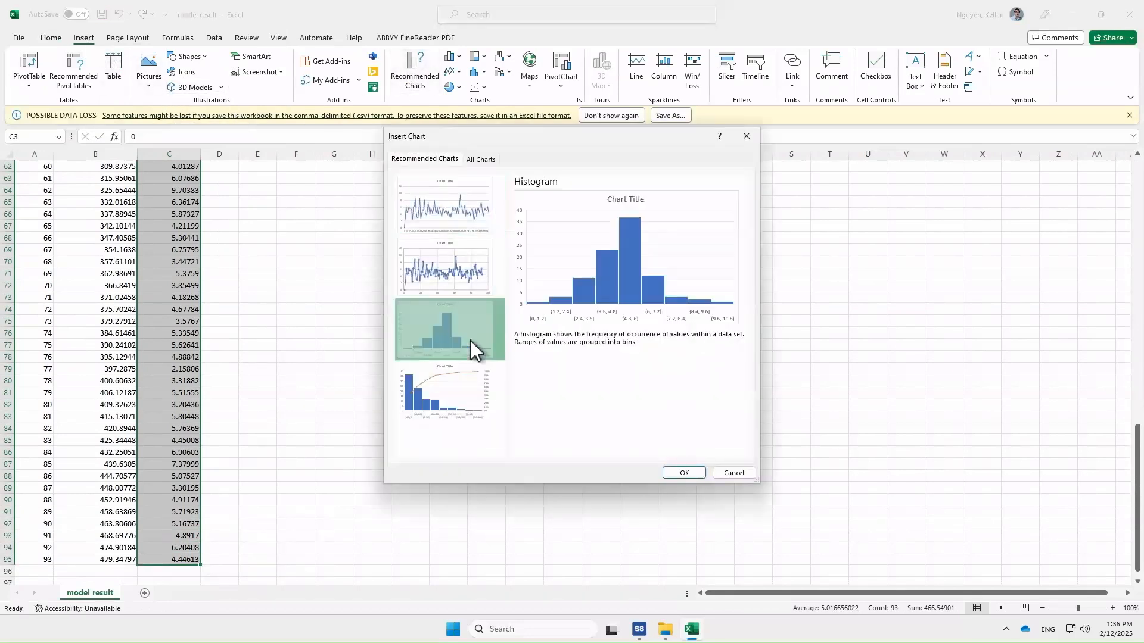
pyautogui.click(668, 473)
pyautogui.click(625, 411)
pyautogui.moveTo(536, 300); pyautogui.dragTo(417, 186)
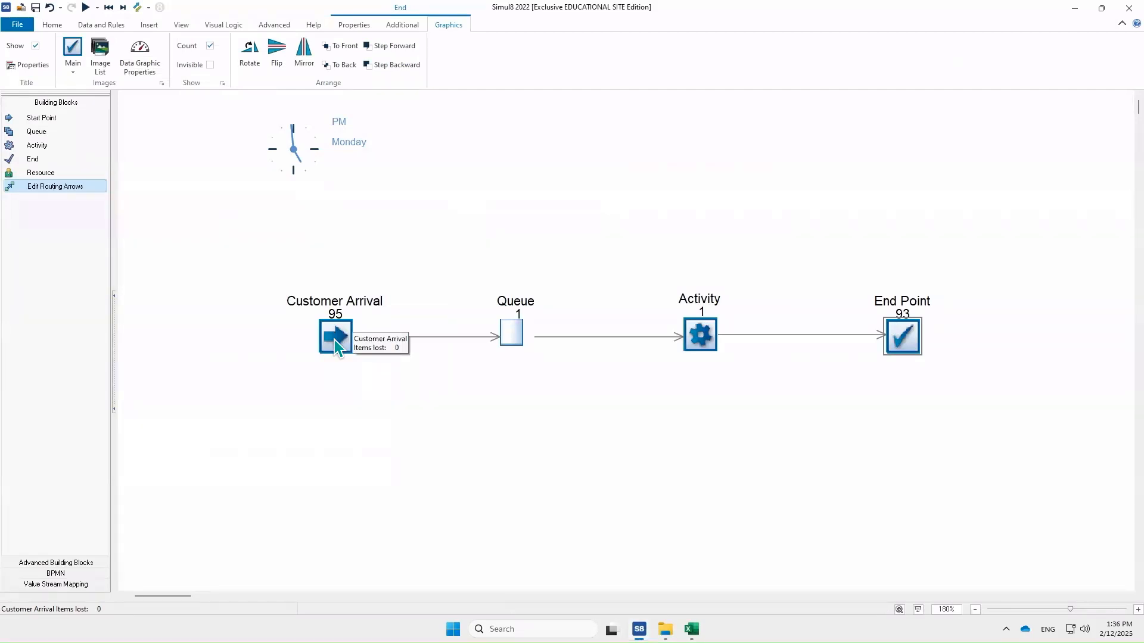
# - Compare the Customer Arrival start point's inter-arrival time settings with the histogram in the spreadsheet
pyautogui.doubleClick(334, 337)
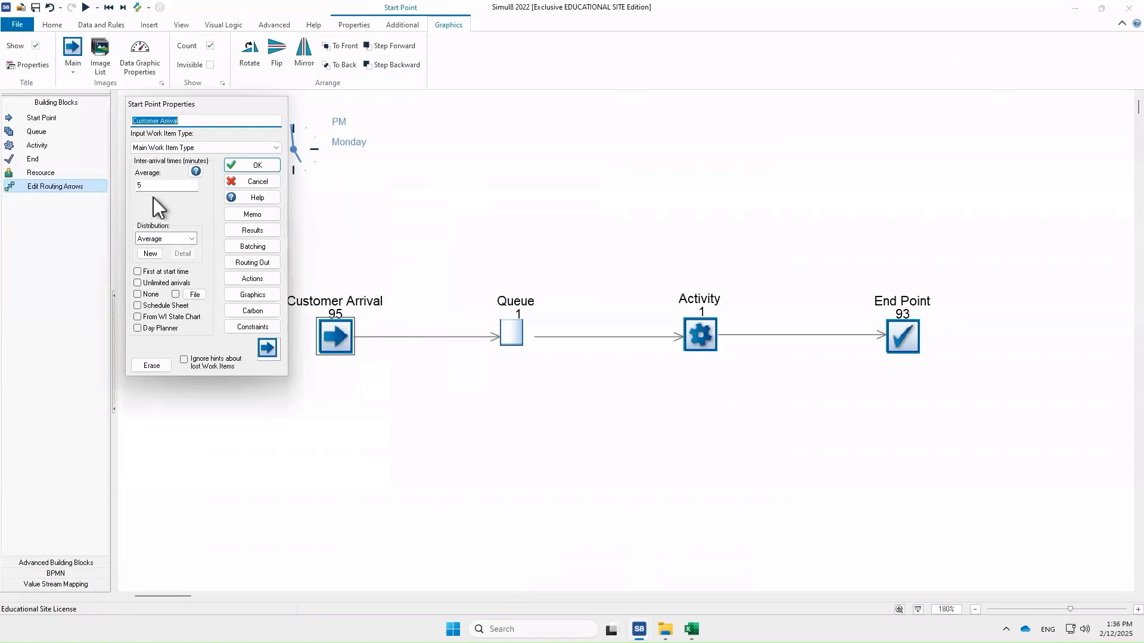
pyautogui.click(244, 166)
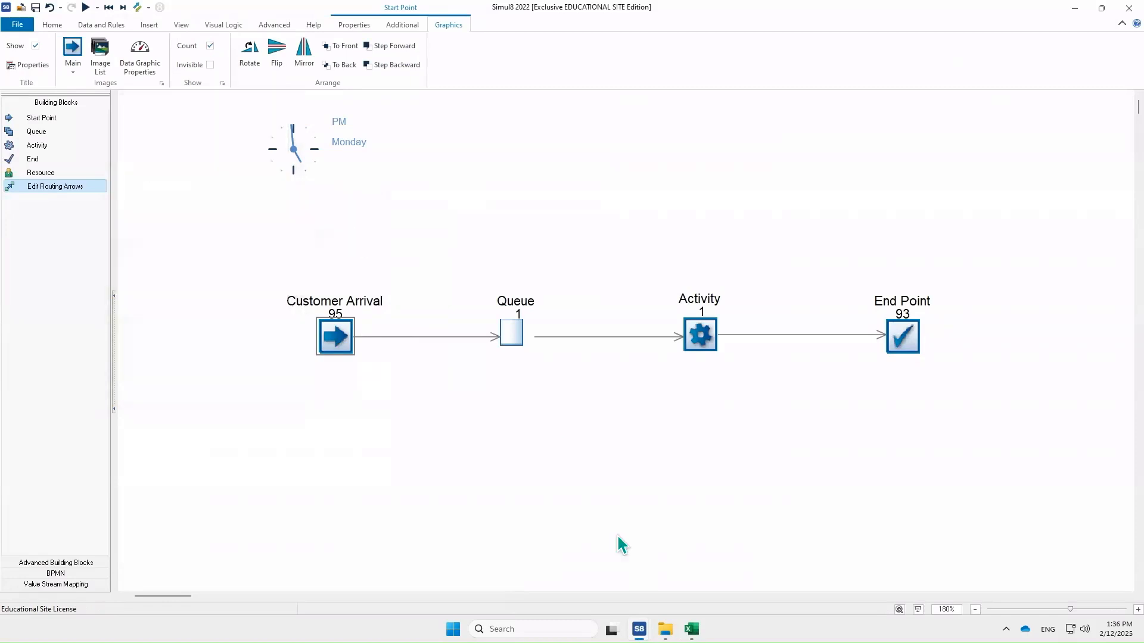
pyautogui.click(691, 629)
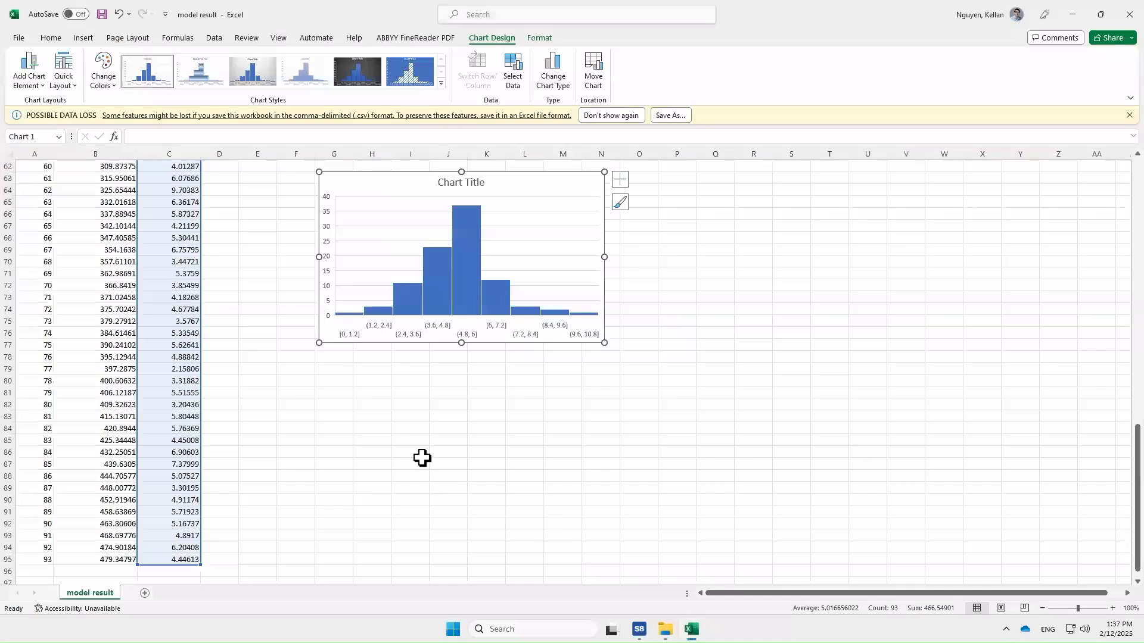
pyautogui.scroll(2, 186, 472)
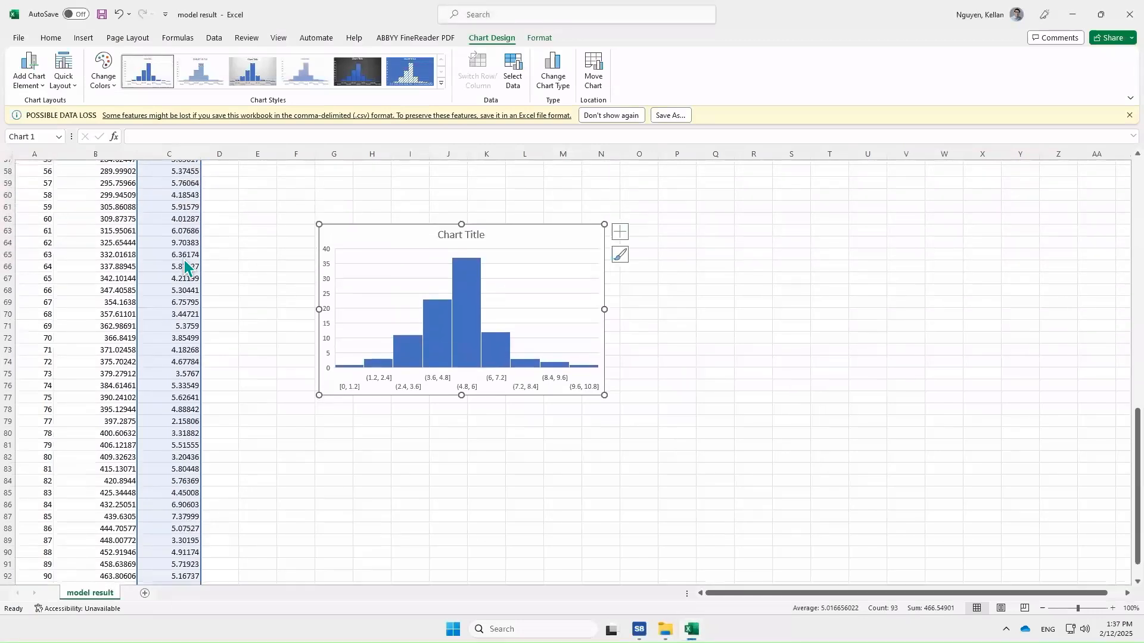
# - Rename the histogram's chart title to InterArrival Time
pyautogui.scroll(1, 166, 226)
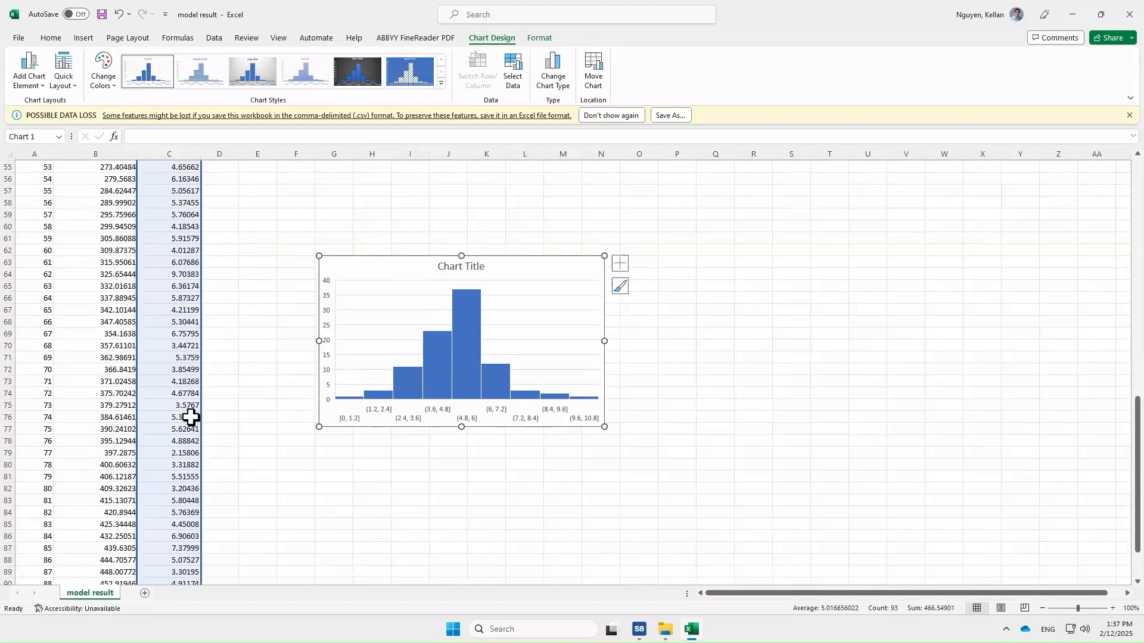
pyautogui.scroll(-3, 188, 504)
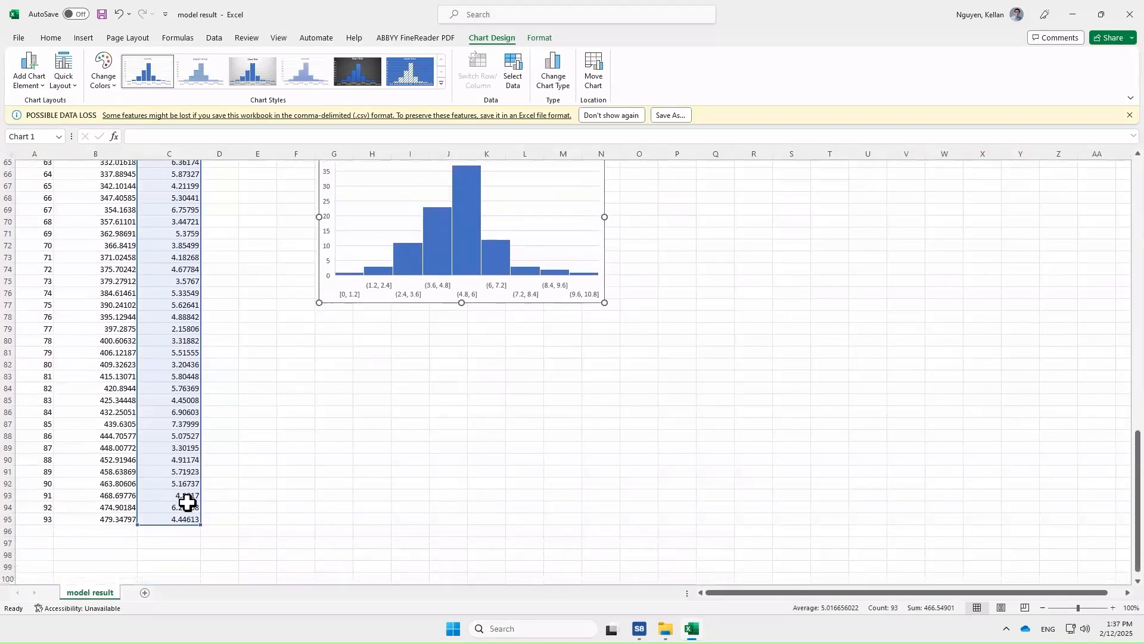
pyautogui.scroll(2, 188, 501)
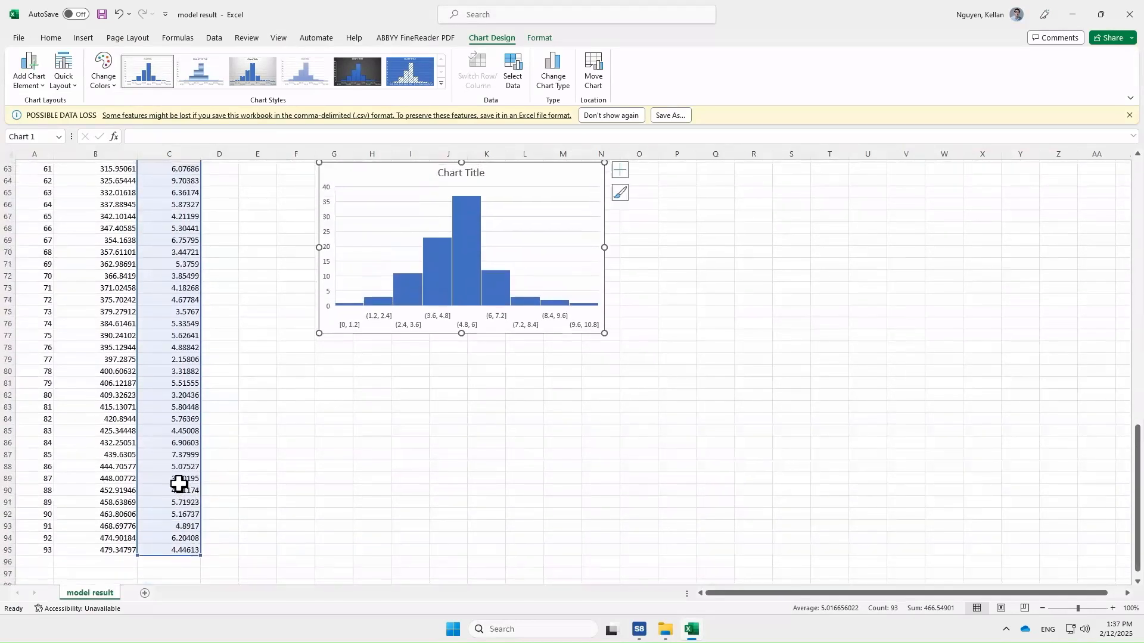
pyautogui.doubleClick(472, 216)
pyautogui.tripleClick(472, 215)
pyautogui.press('BackSpace')
pyautogui.write('In')
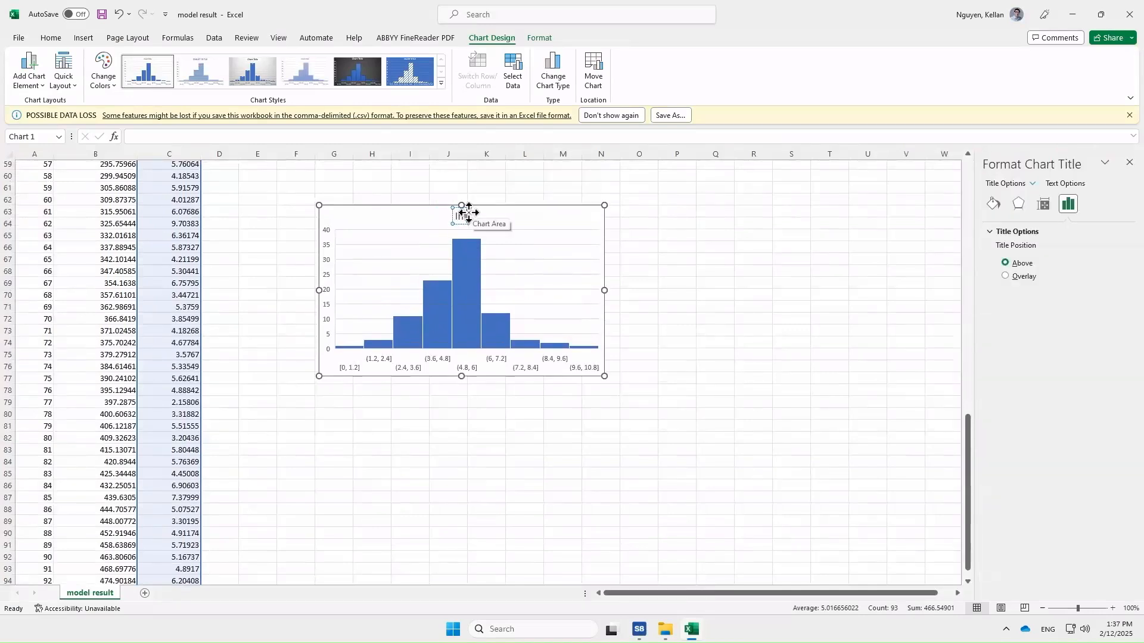
pyautogui.write('terArriv')
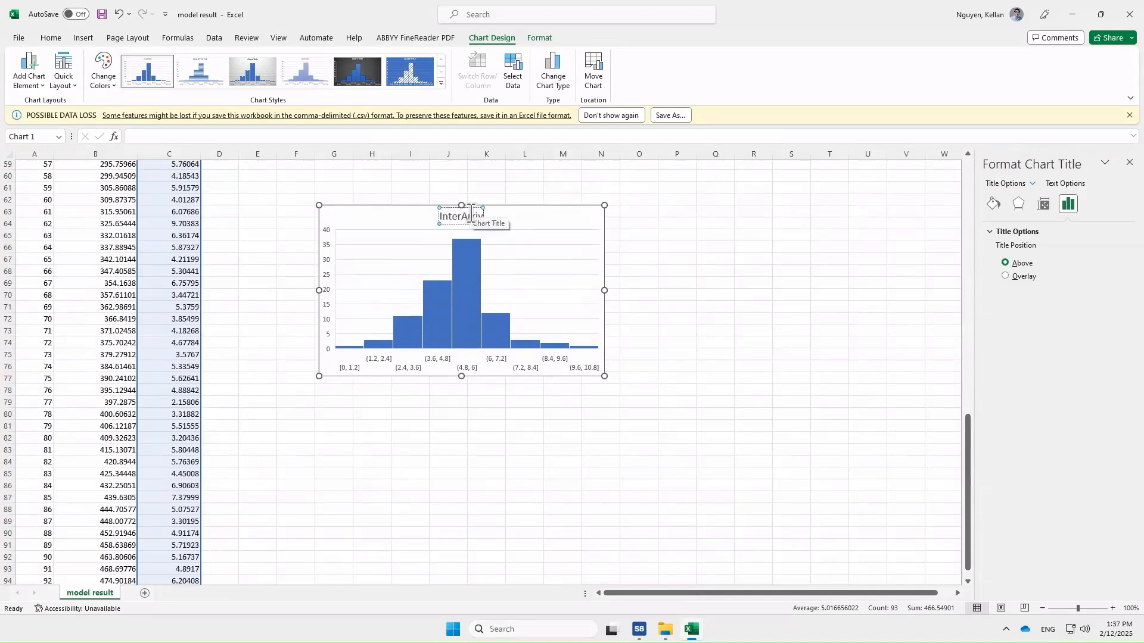
pyautogui.write('al Time')
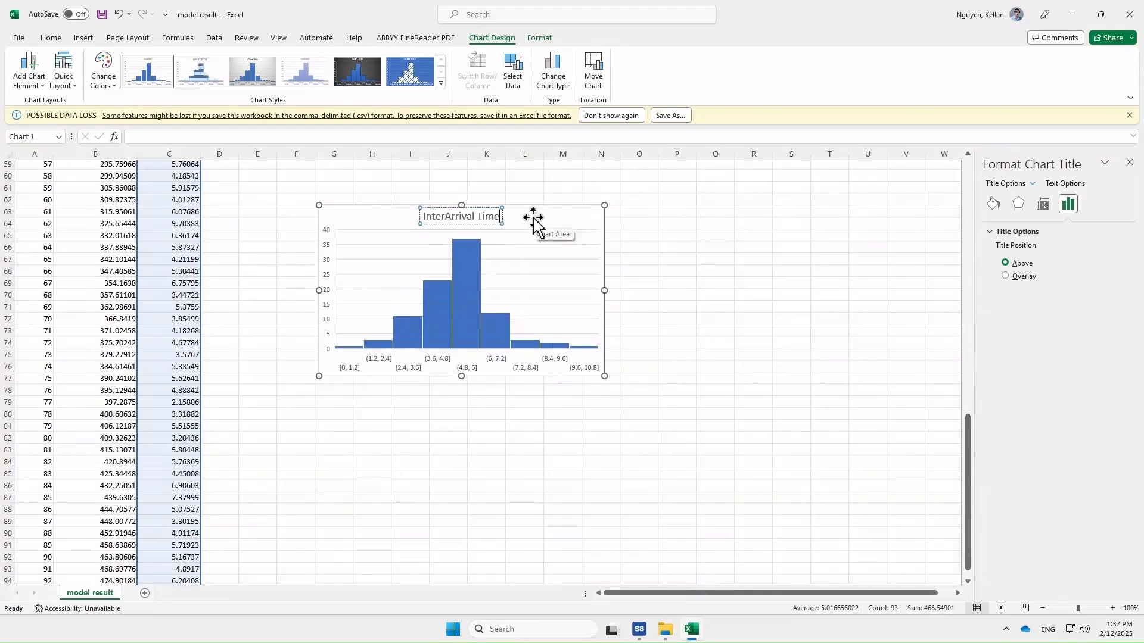
pyautogui.click(700, 369)
pyautogui.click(531, 291)
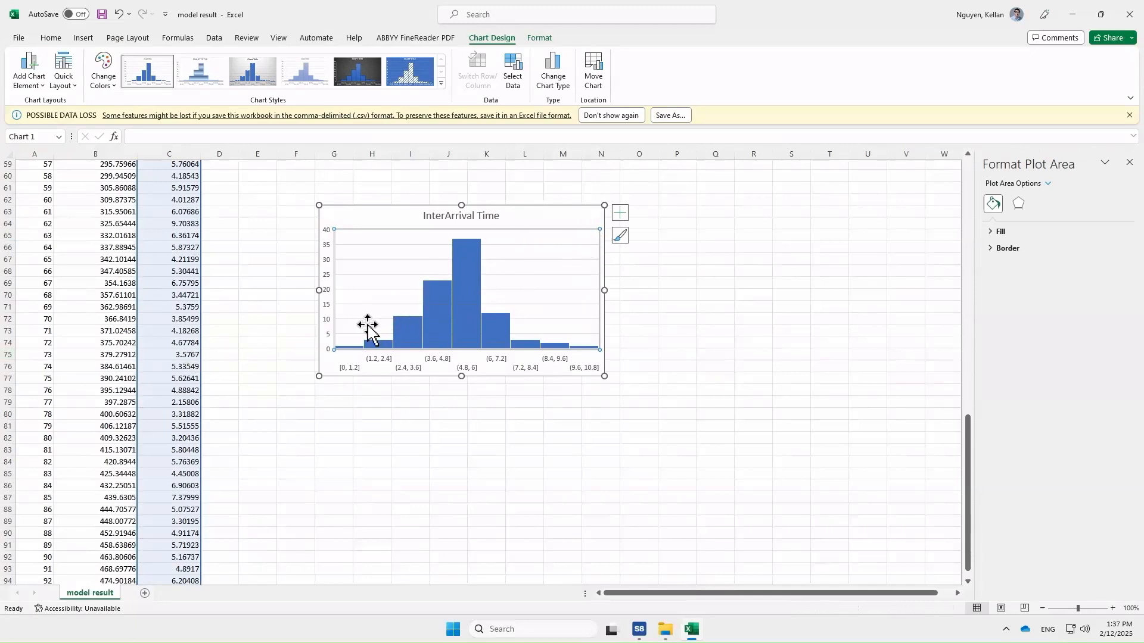
# - Switch to the Simul8 window and open the online help files
pyautogui.moveTo(439, 332)
pyautogui.moveTo(639, 629)
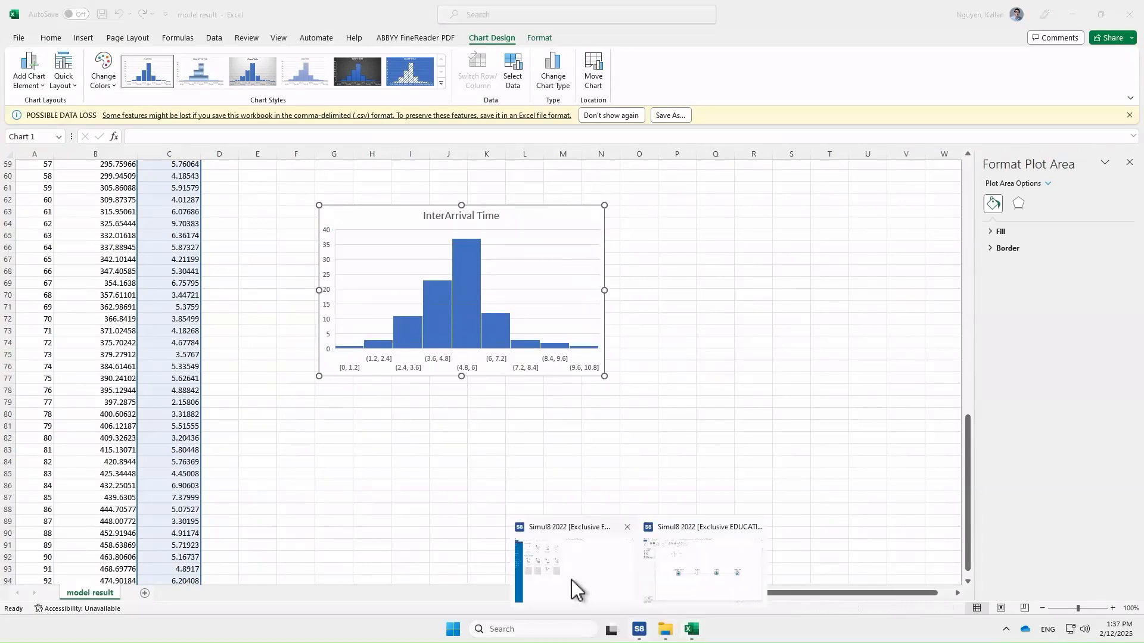
pyautogui.click(571, 580)
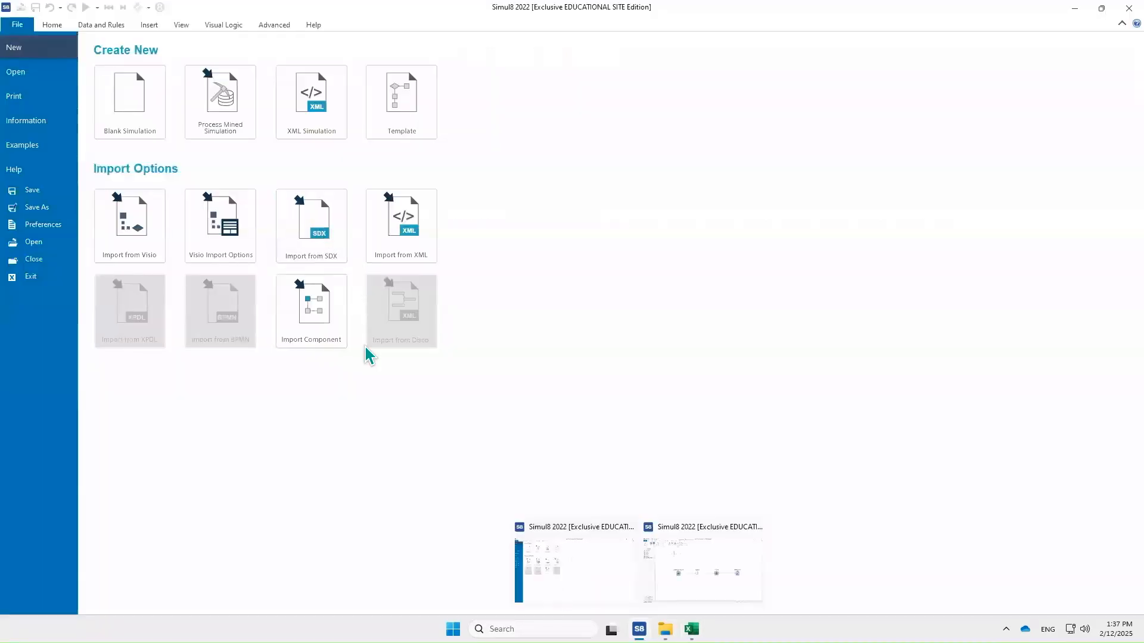
pyautogui.click(310, 25)
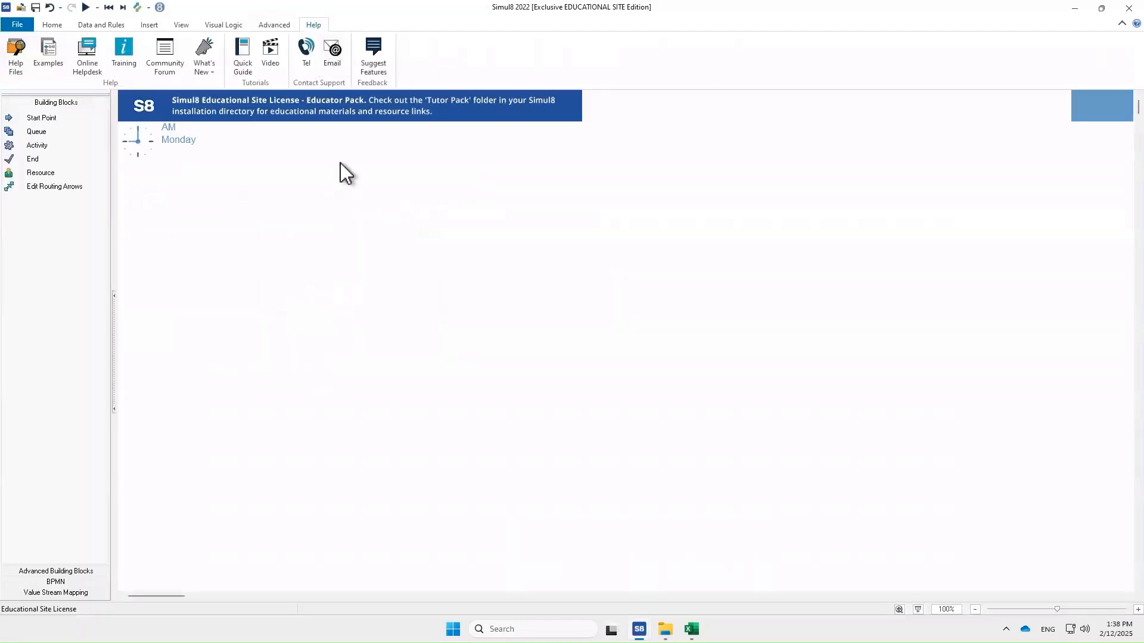
pyautogui.click(15, 60)
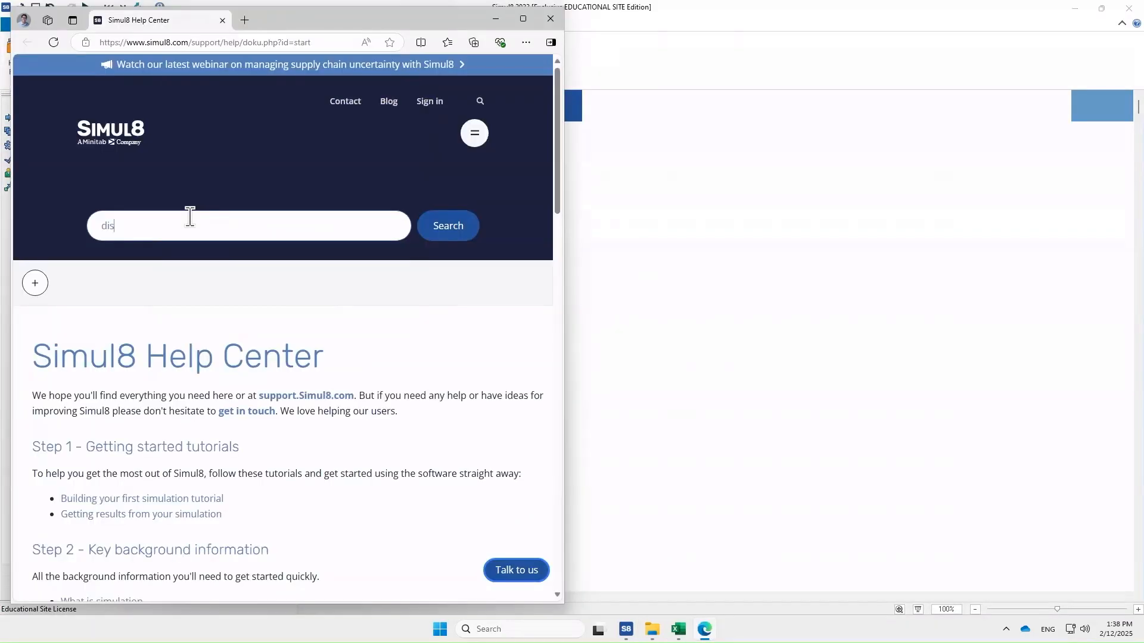
# - Search the Simul8 help for average distribution and open the Average Distribution article
pyautogui.press('BackSpace')
pyautogui.press('BackSpace')
pyautogui.write('average ')
pyautogui.write('d')
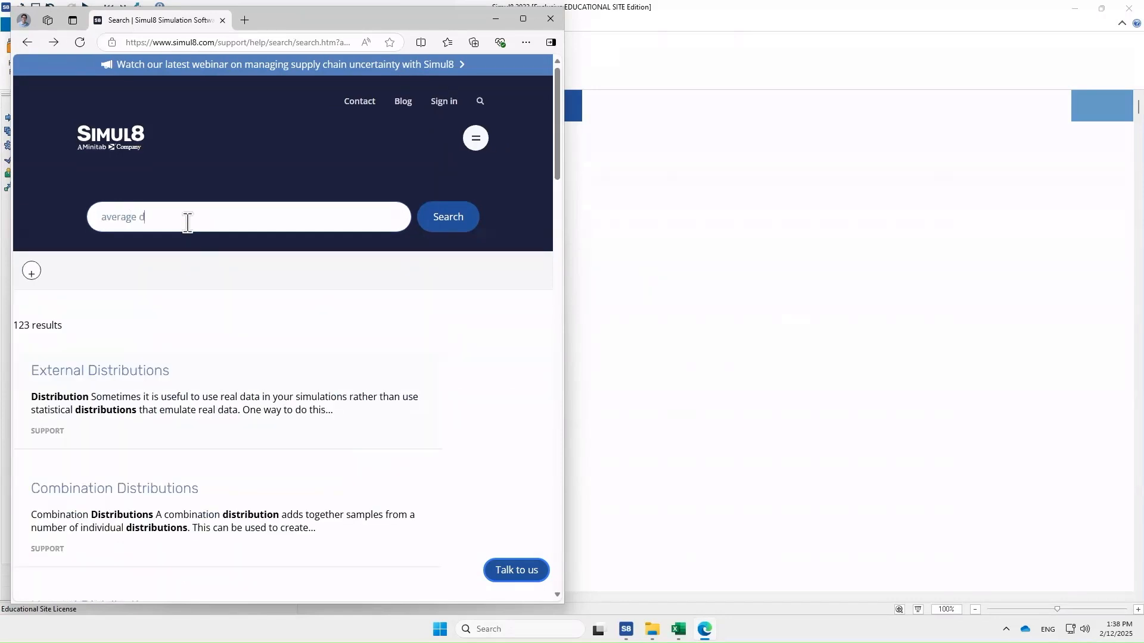
pyautogui.write('istribution')
pyautogui.press('Return')
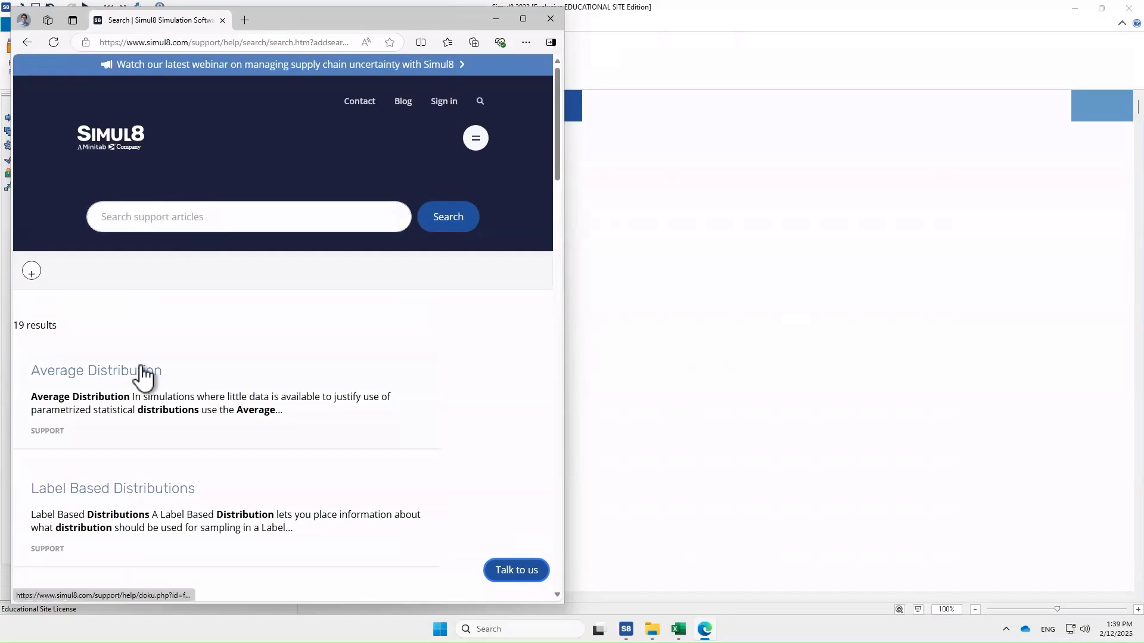
pyautogui.click(143, 373)
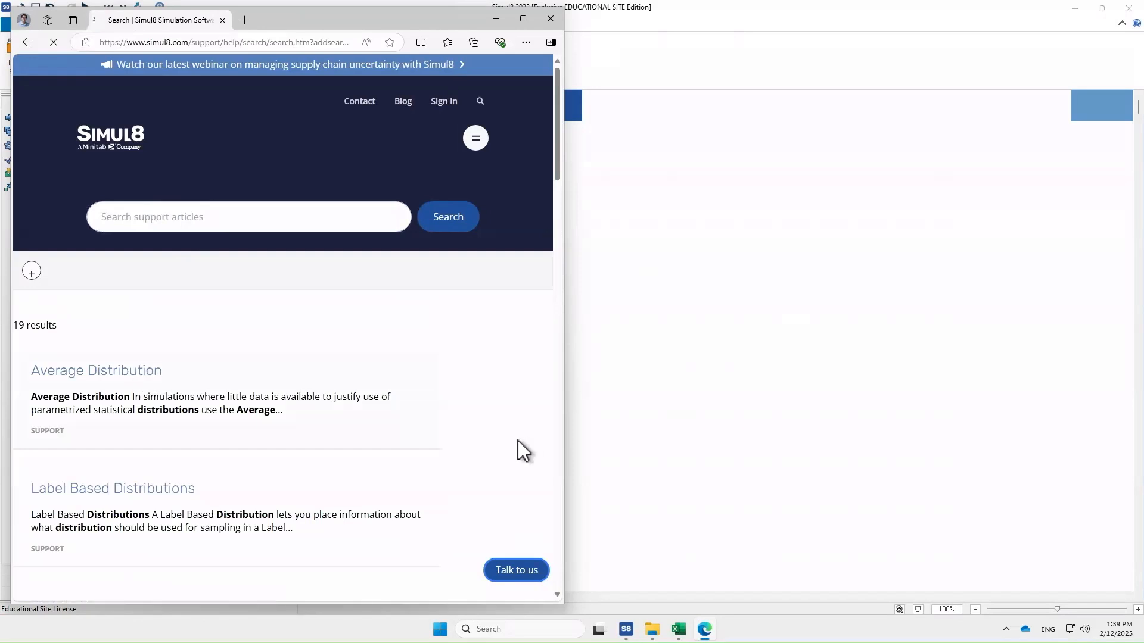
# - Read the Average Distribution article's explanation of its standard deviation
pyautogui.scroll(-2, 501, 459)
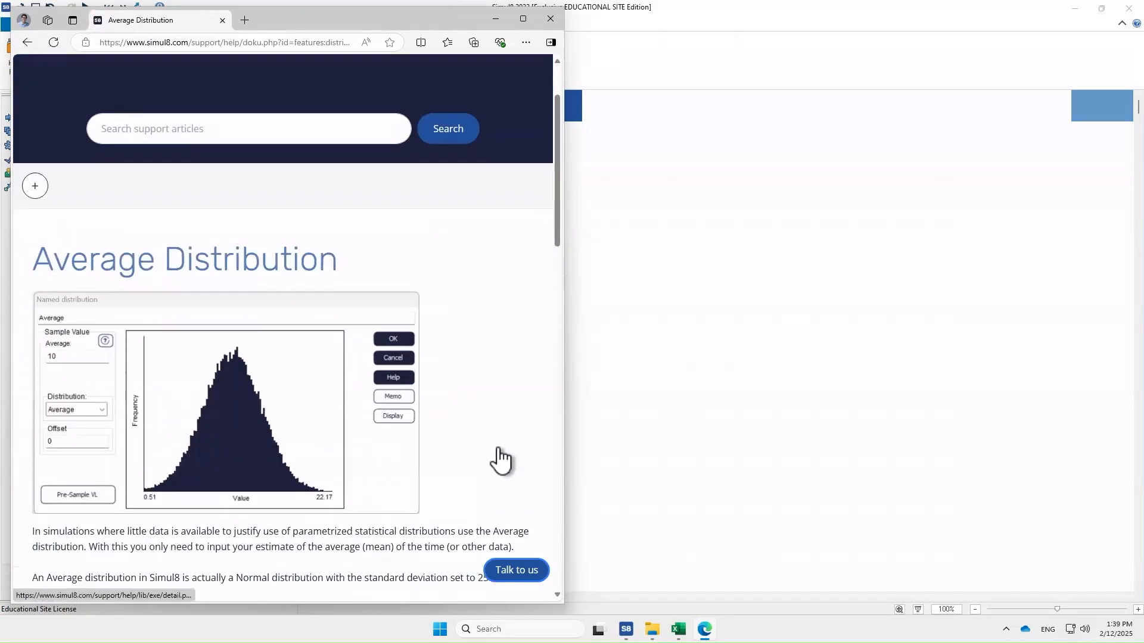
pyautogui.scroll(-4, 499, 459)
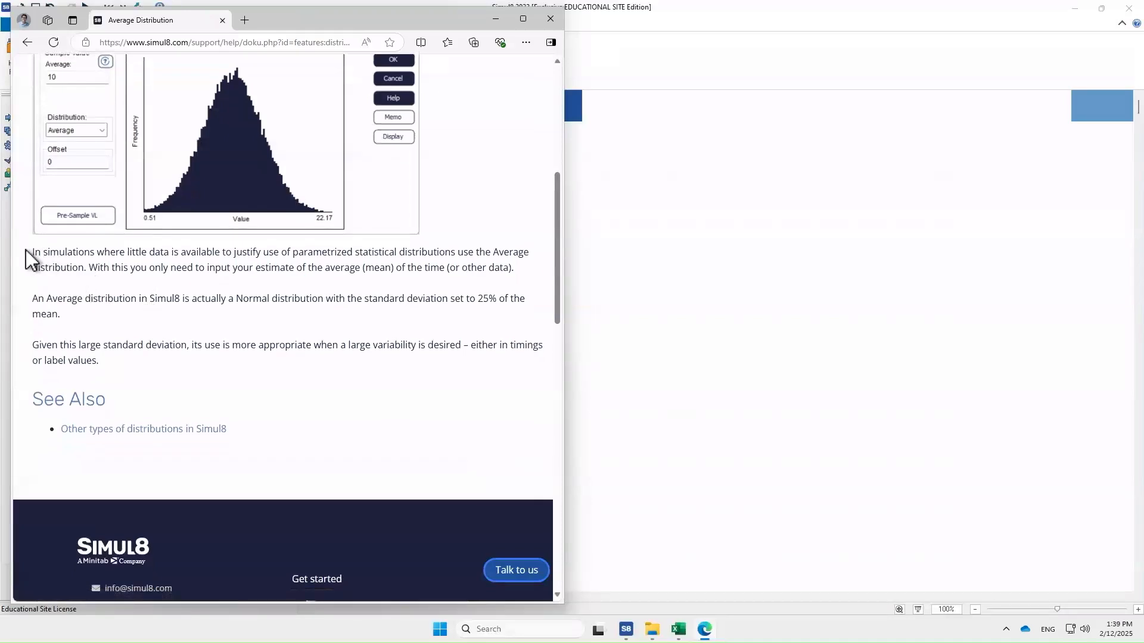
pyautogui.moveTo(62, 264); pyautogui.dragTo(194, 347)
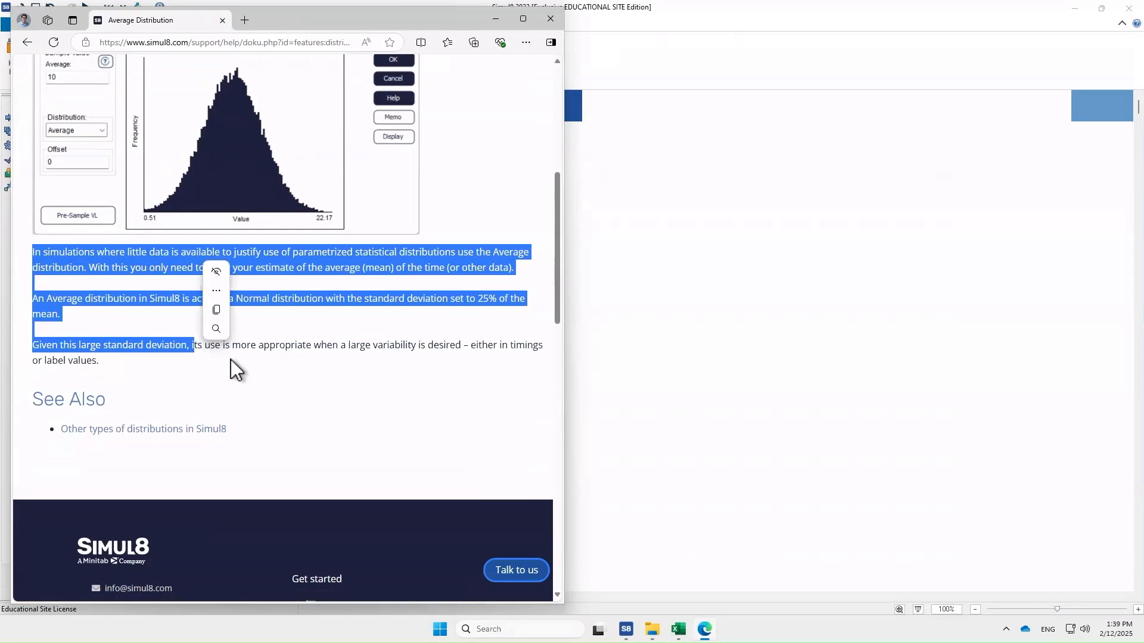
pyautogui.click(331, 434)
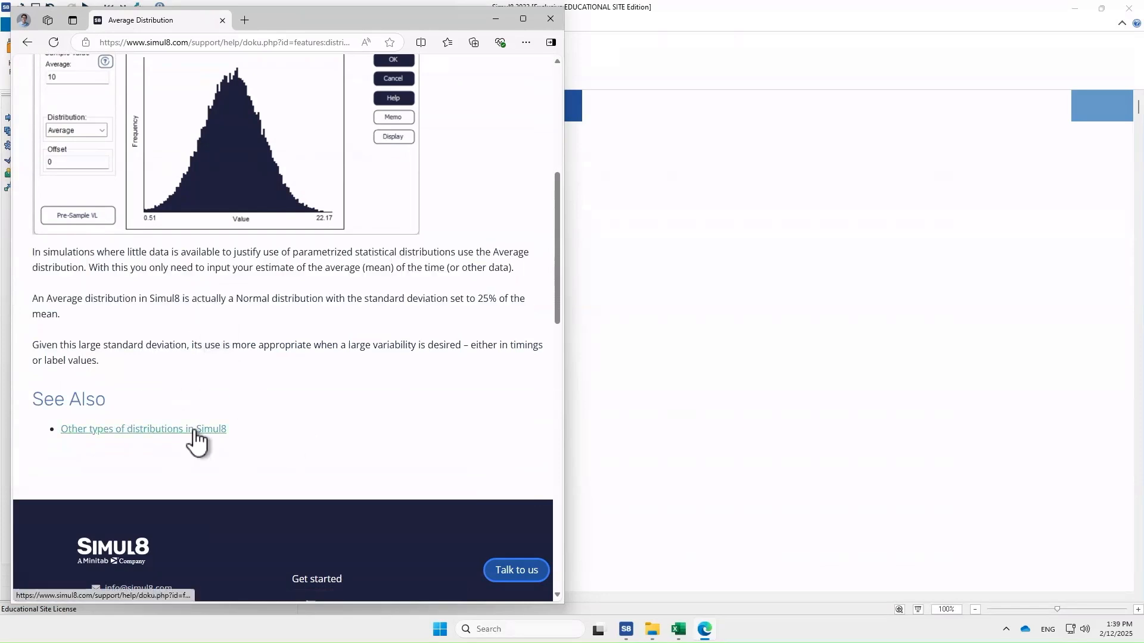
# - Open the linked page on other types of distributions in Simul8 and read through it
pyautogui.click(194, 430)
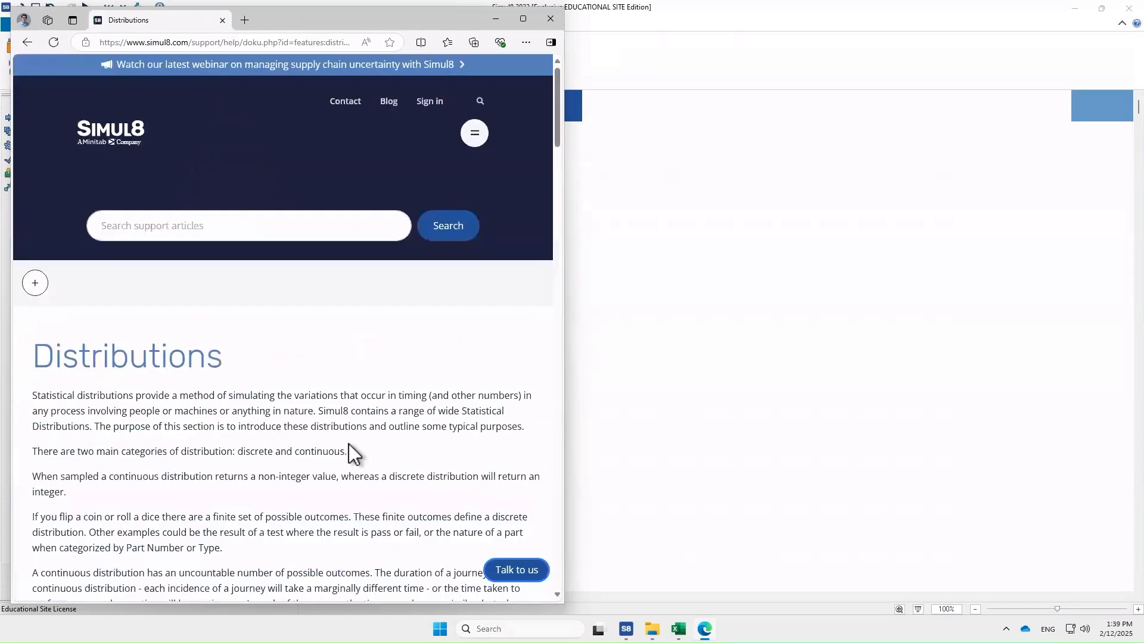
pyautogui.scroll(-6, 349, 445)
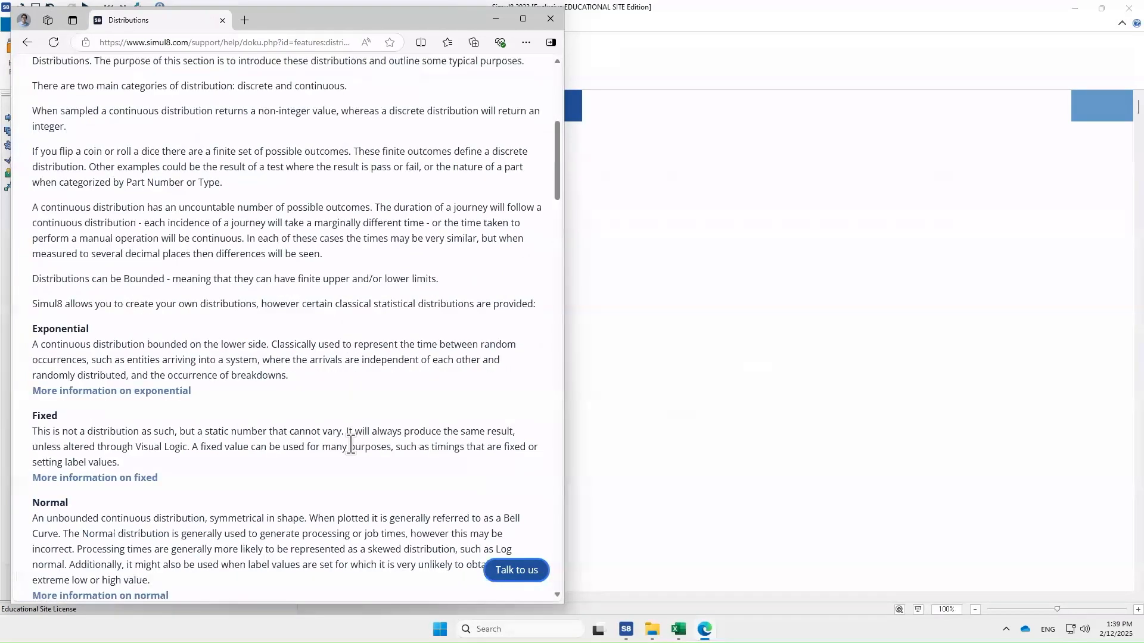
pyautogui.scroll(-14, 352, 447)
pyautogui.scroll(-14, 352, 447)
pyautogui.scroll(11, 352, 447)
pyautogui.scroll(15, 352, 444)
# - Return to the model and add a number label named Activity_StartProcessing in the Label Editor
pyautogui.click(764, 404)
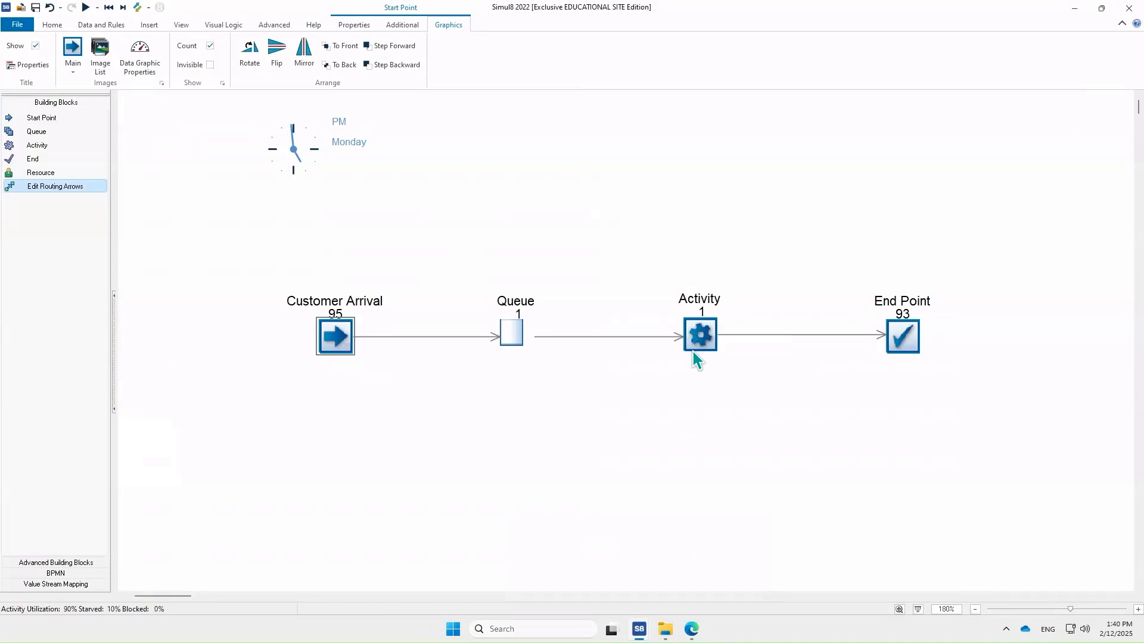
pyautogui.moveTo(708, 346)
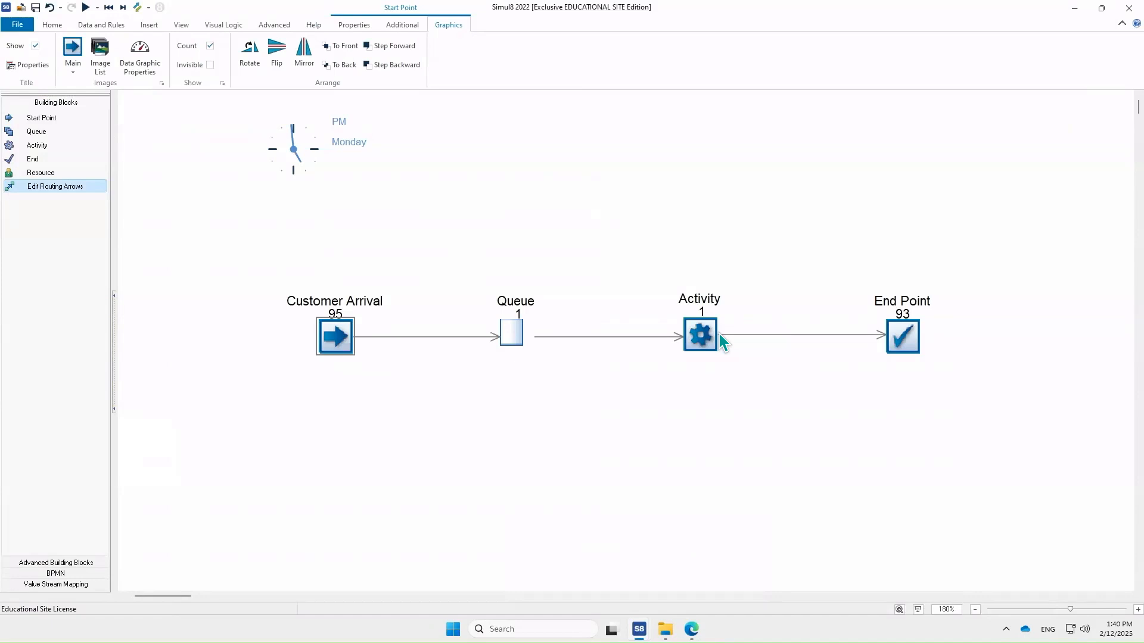
pyautogui.click(719, 335)
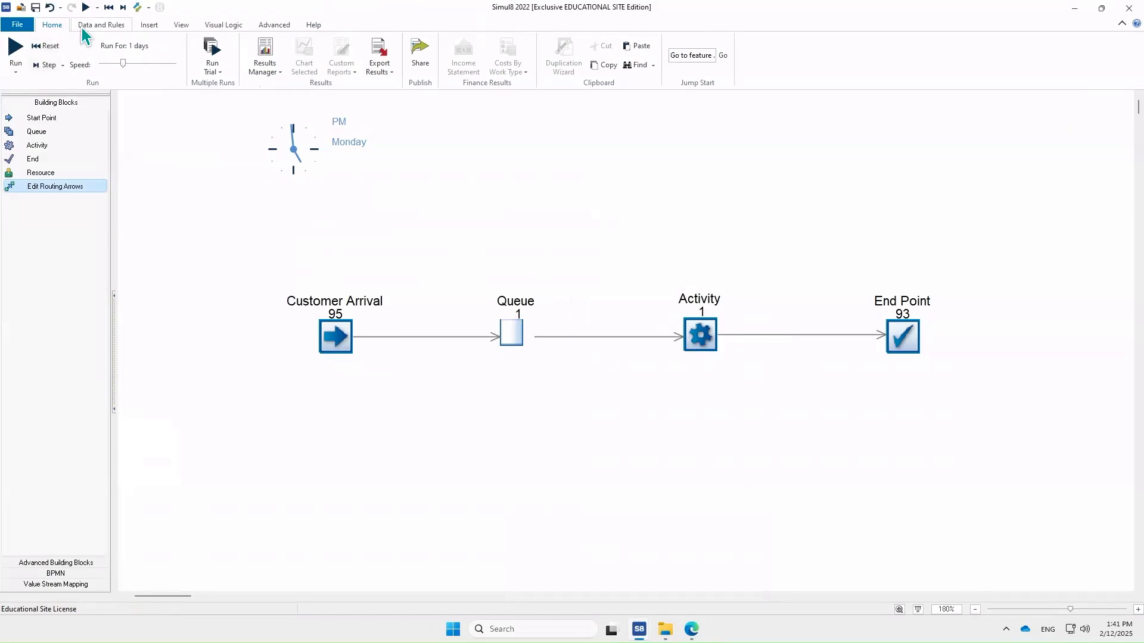
pyautogui.click(98, 25)
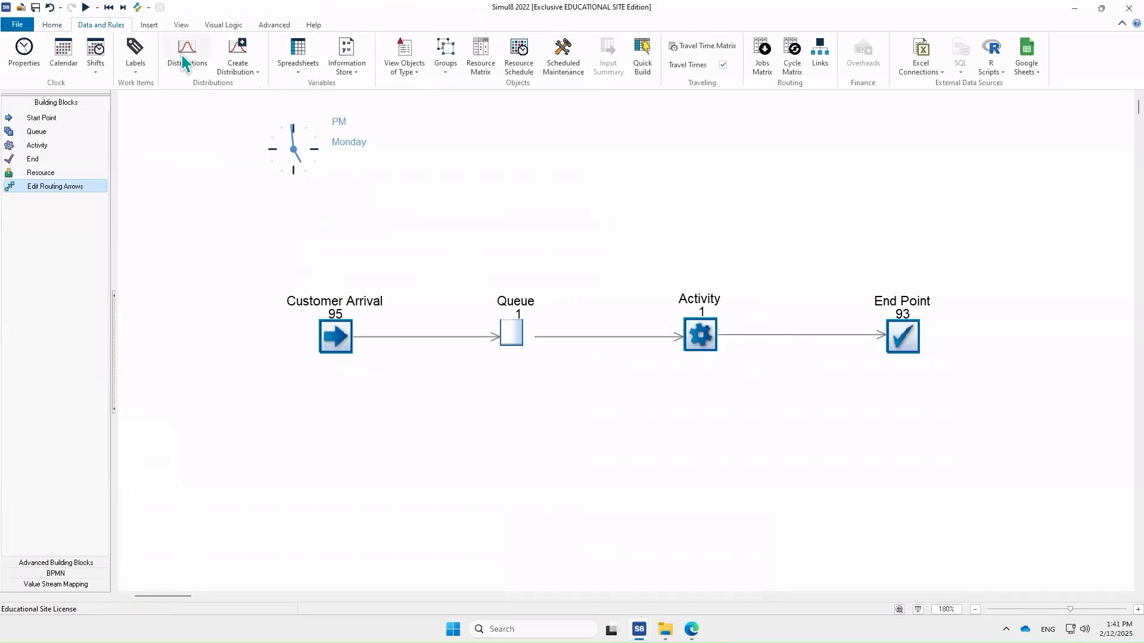
pyautogui.click(138, 60)
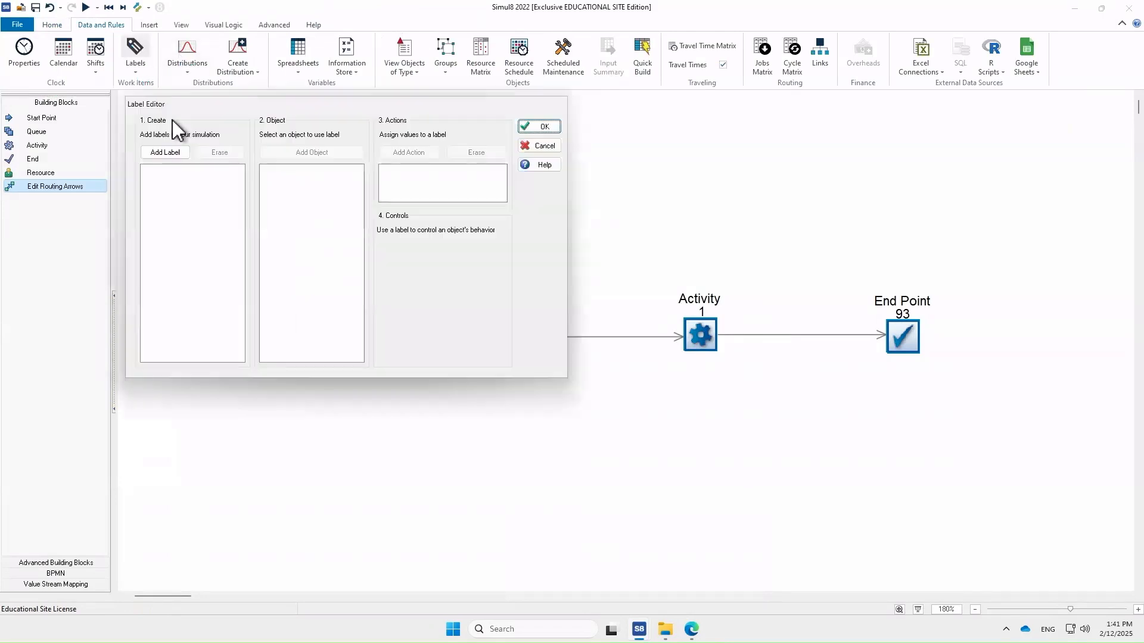
pyautogui.click(167, 155)
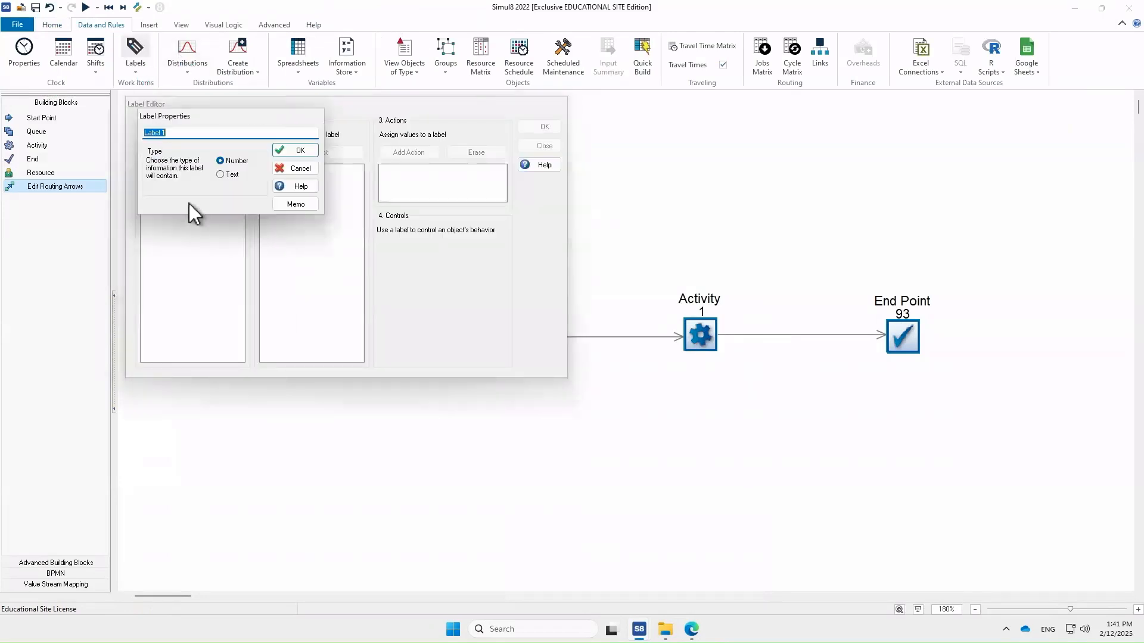
pyautogui.write('Activity_StartProcessing')
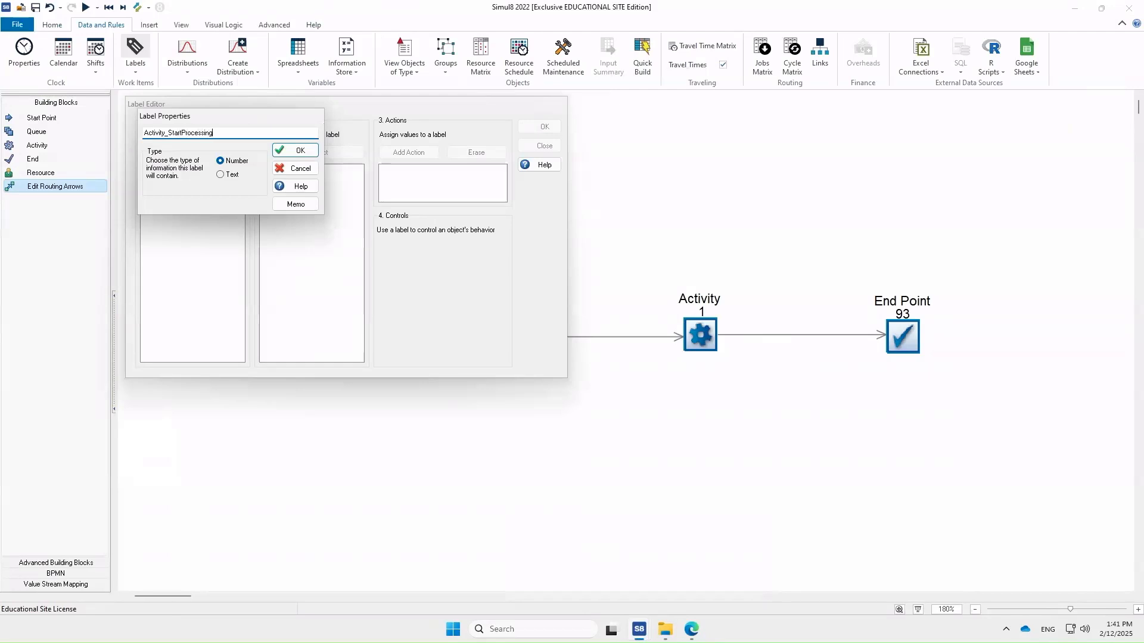
pyautogui.click(284, 153)
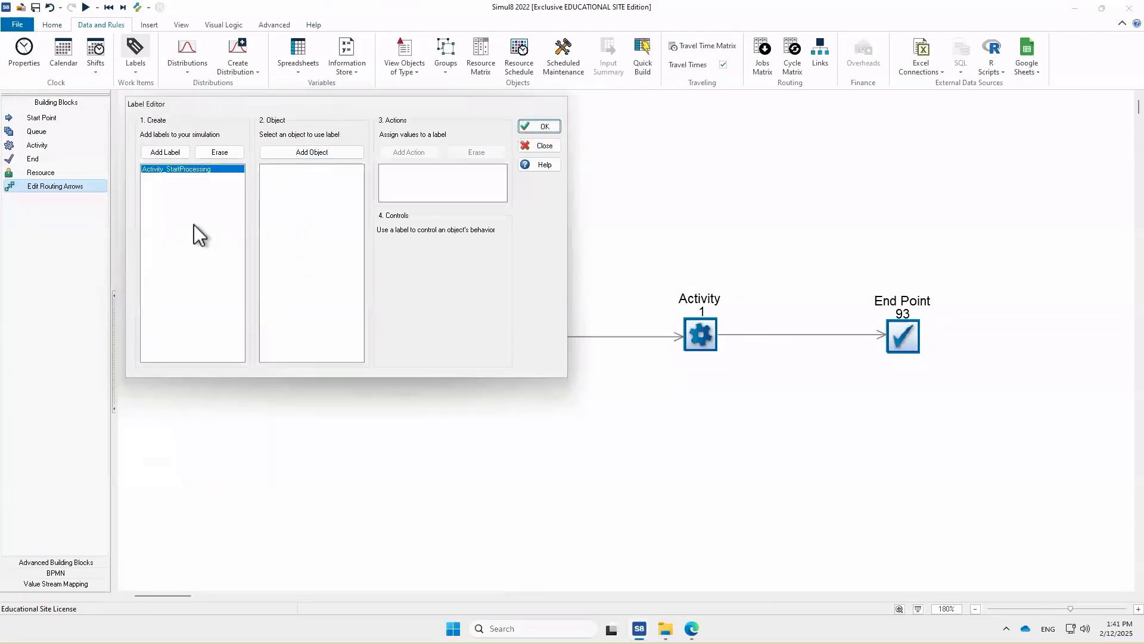
# - Add a second Activity processing label and close the Label Editor
pyautogui.click(171, 153)
pyautogui.write('Activity')
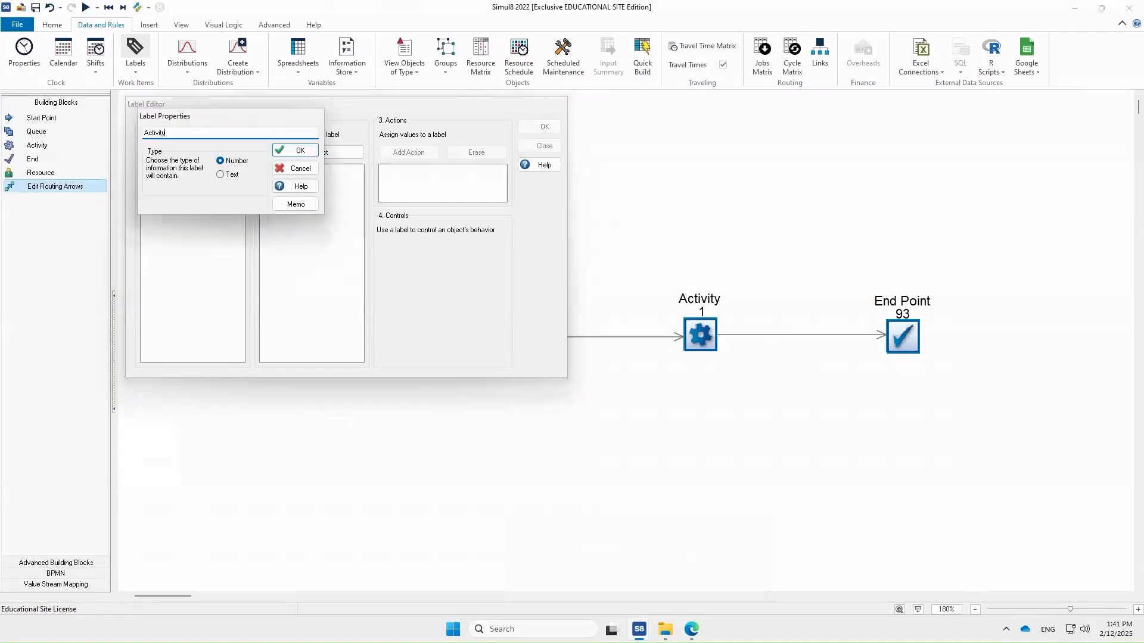
pyautogui.write('_S')
pyautogui.write('essing')
pyautogui.click(287, 149)
pyautogui.click(540, 126)
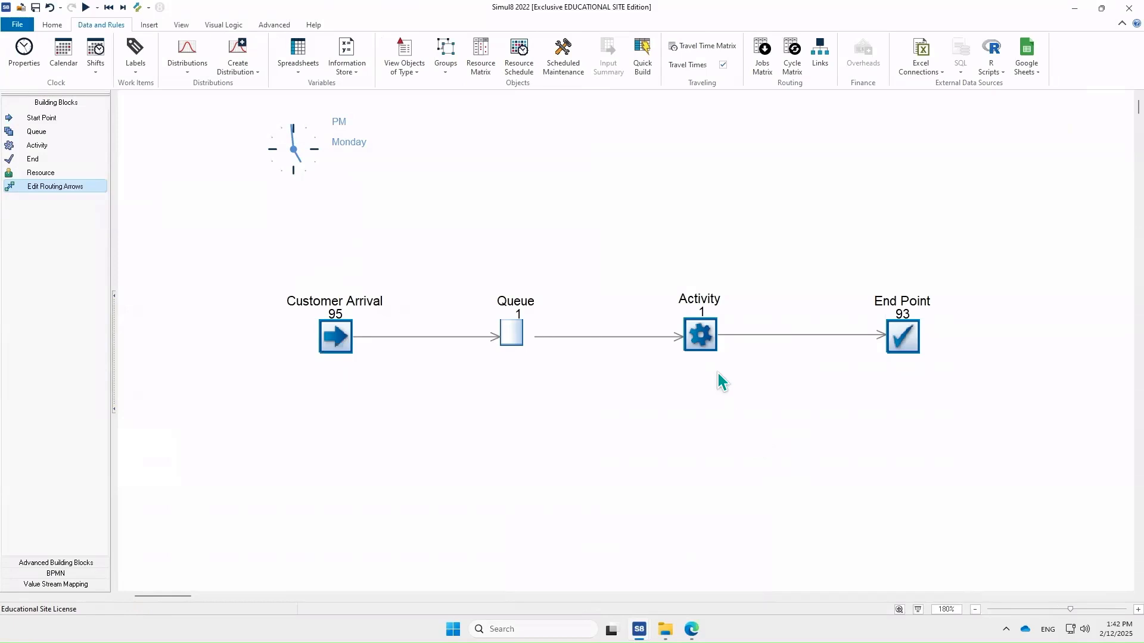
# - Open the Activity's routing-in After Loading Work visual logic and add a SET command found by searching for SET
pyautogui.doubleClick(701, 335)
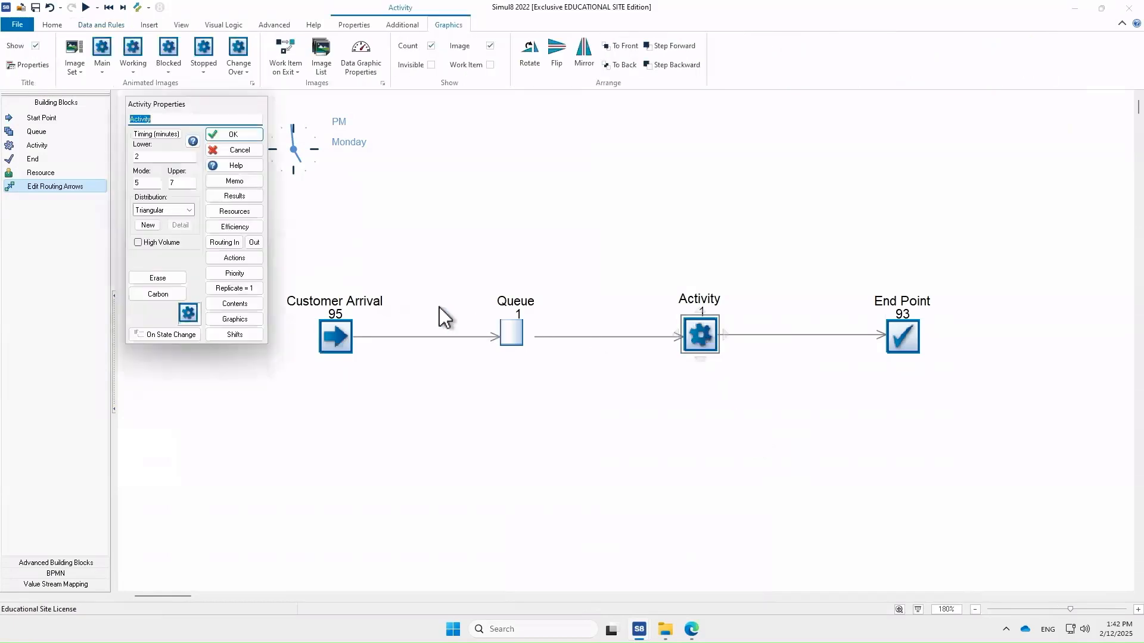
pyautogui.click(225, 243)
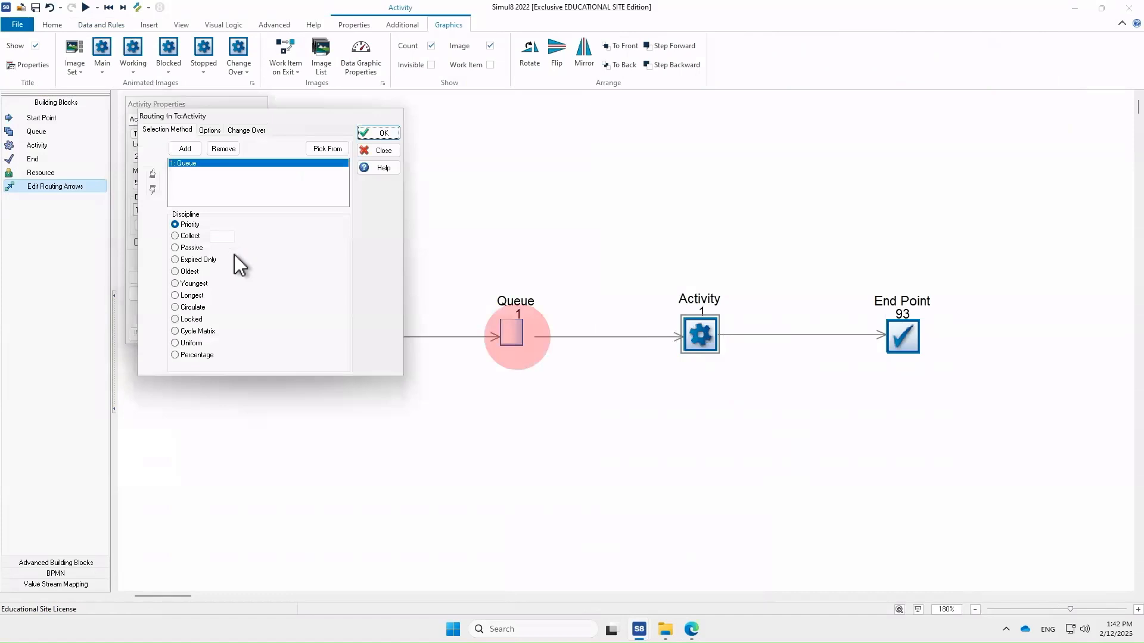
pyautogui.click(209, 130)
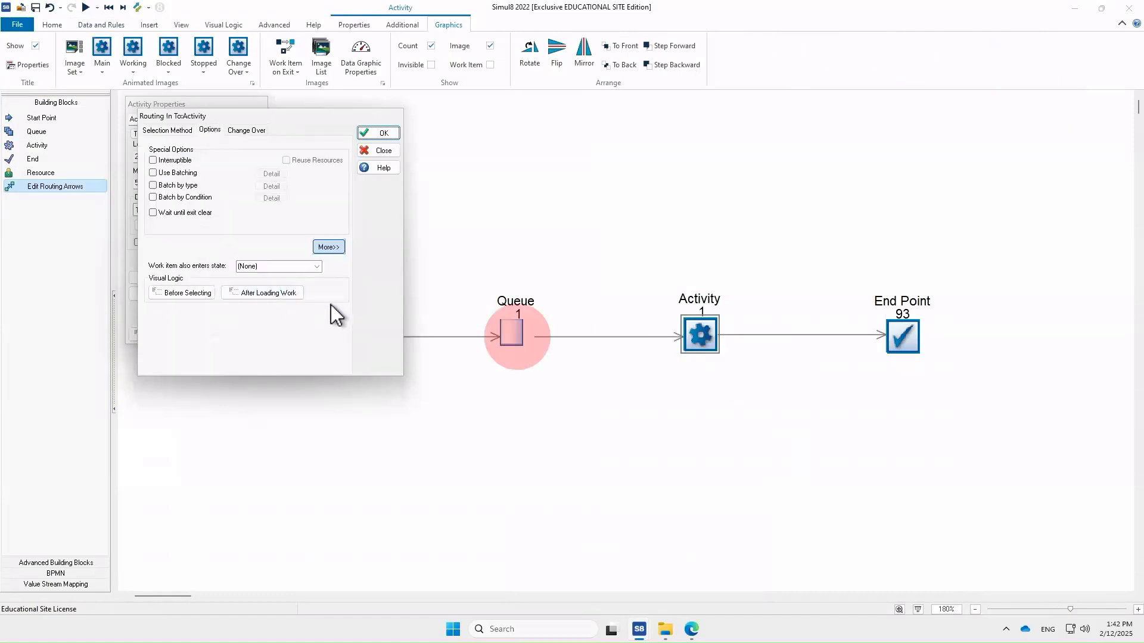
pyautogui.click(284, 295)
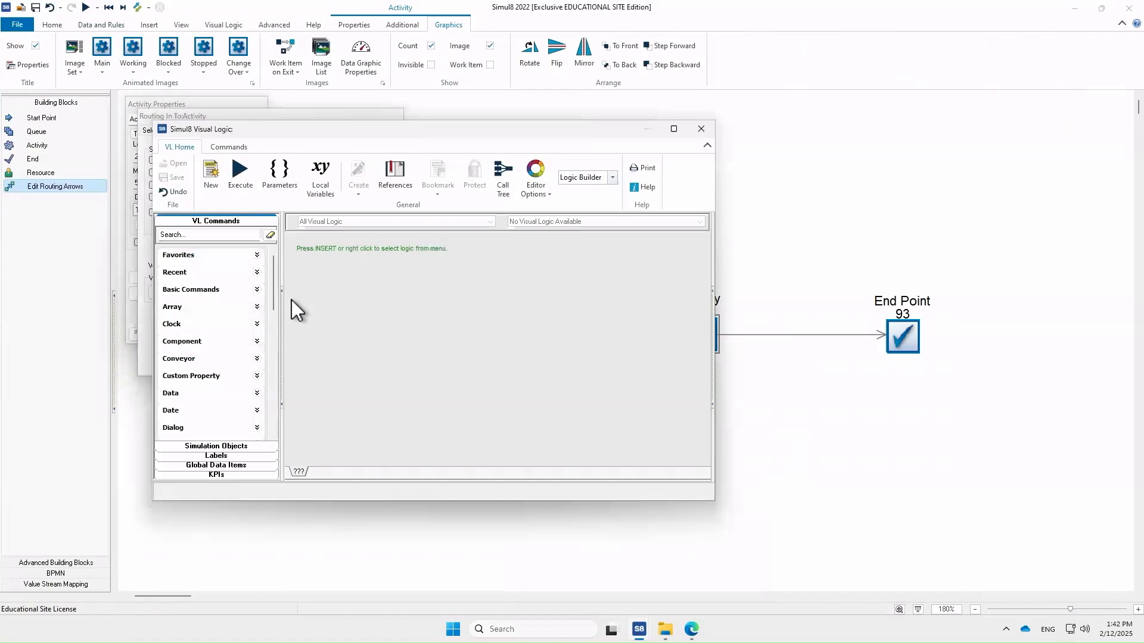
pyautogui.click(216, 236)
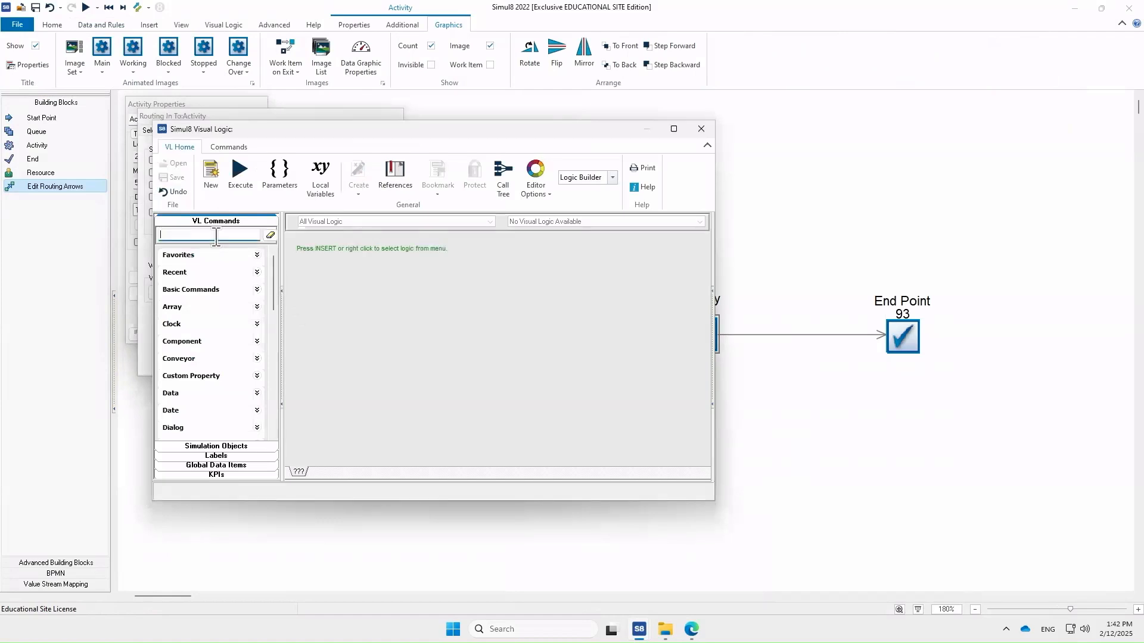
pyautogui.write('SET')
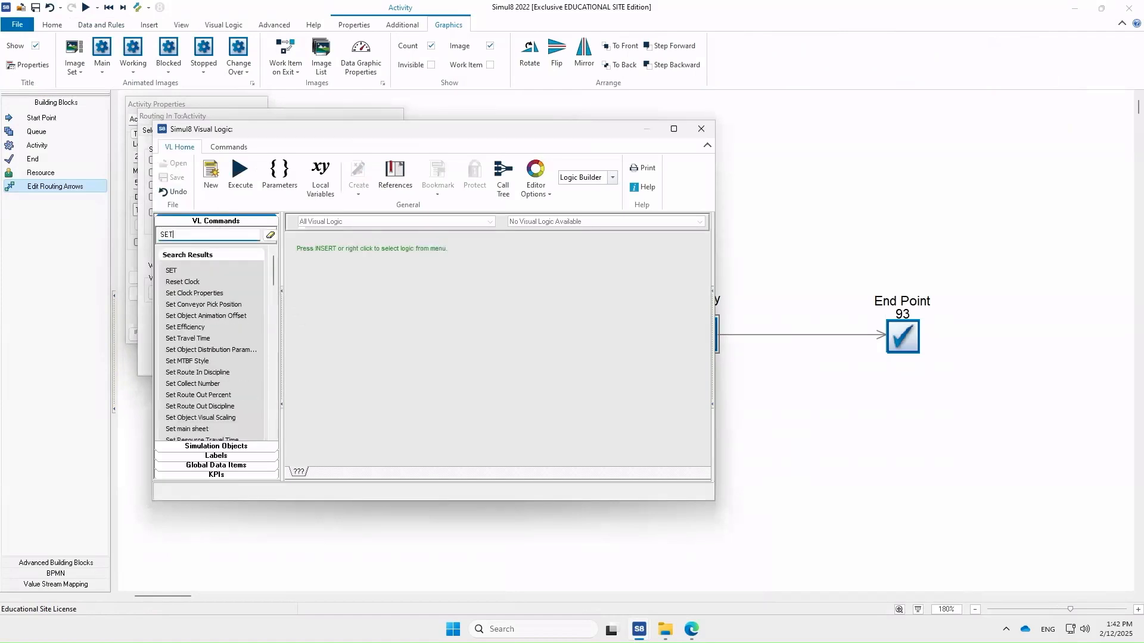
pyautogui.doubleClick(199, 270)
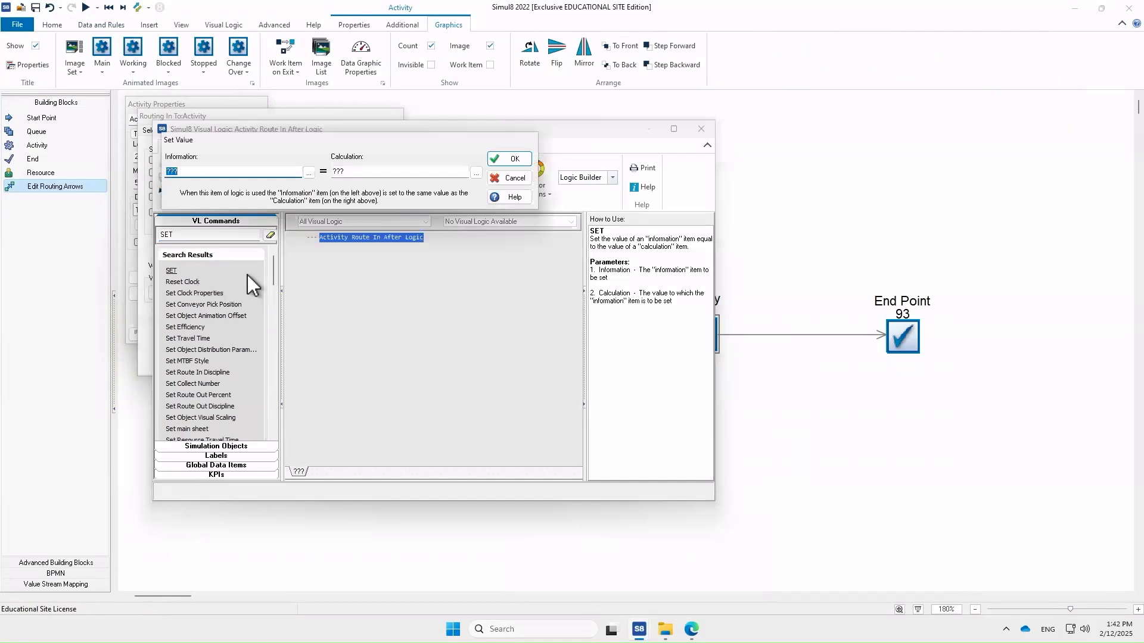
# - Choose the Activity_StartProcessing label as the SET command's information item
pyautogui.click(309, 174)
pyautogui.click(202, 205)
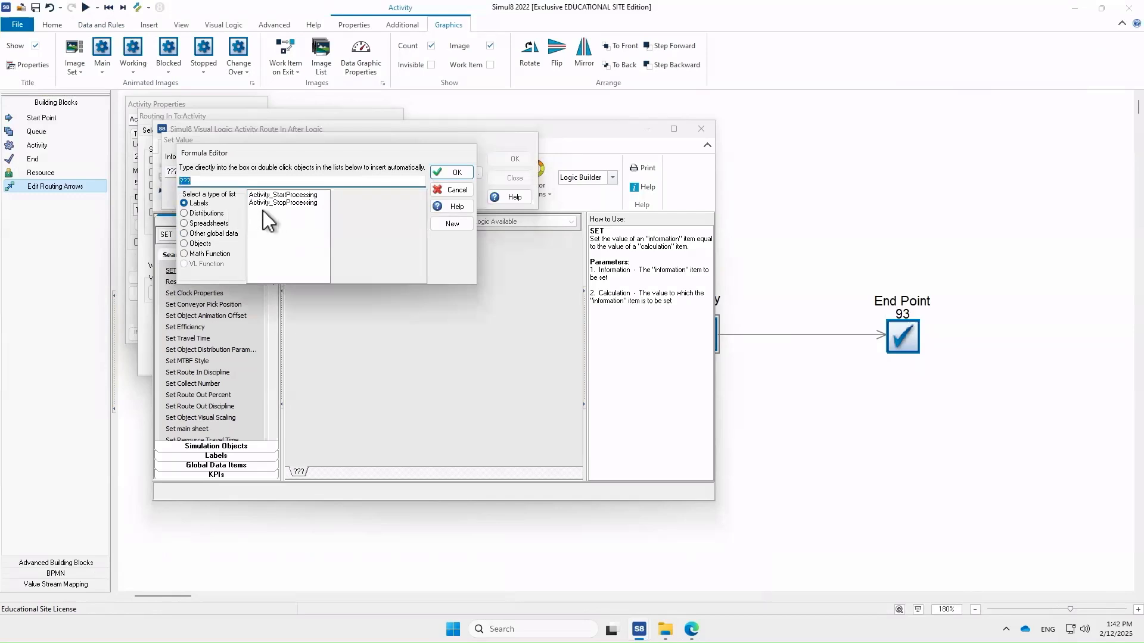
pyautogui.click(314, 197)
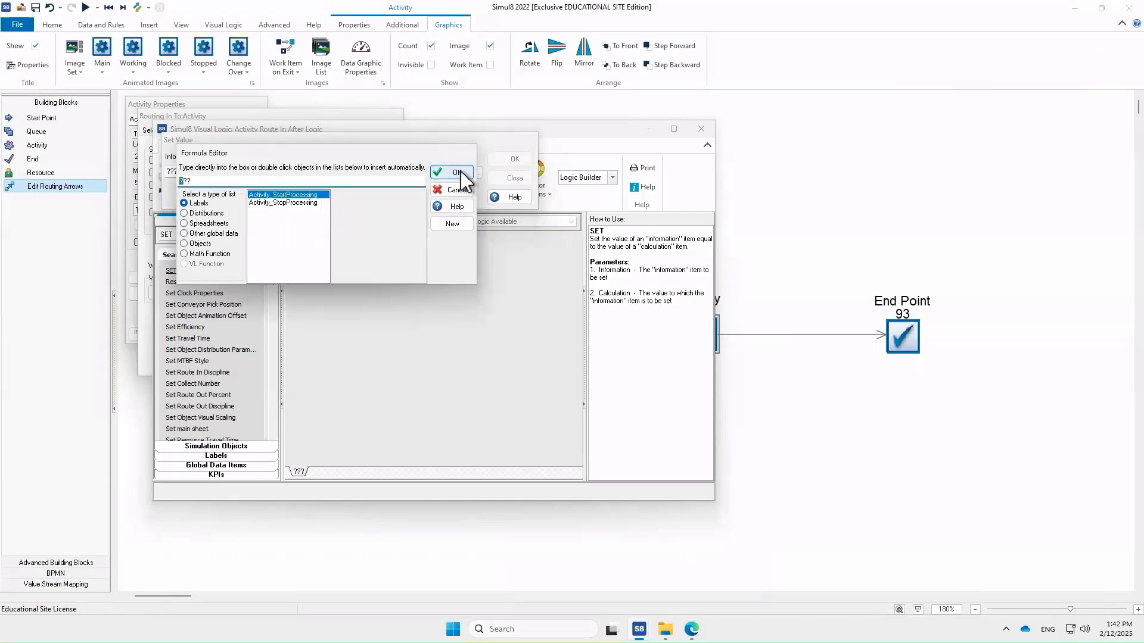
pyautogui.doubleClick(296, 195)
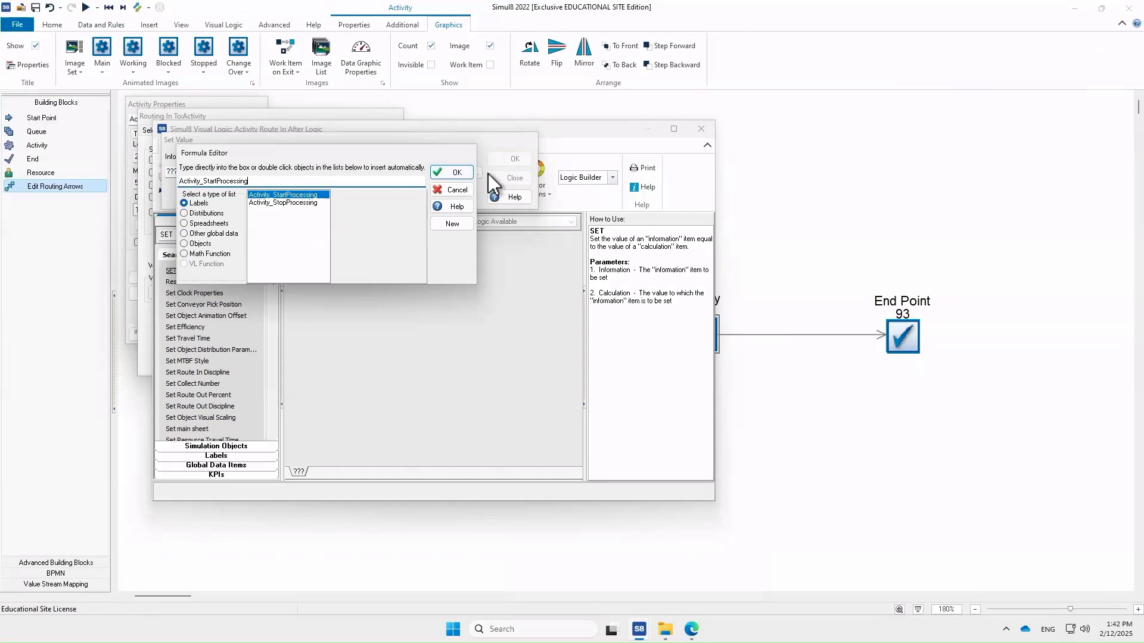
pyautogui.click(454, 172)
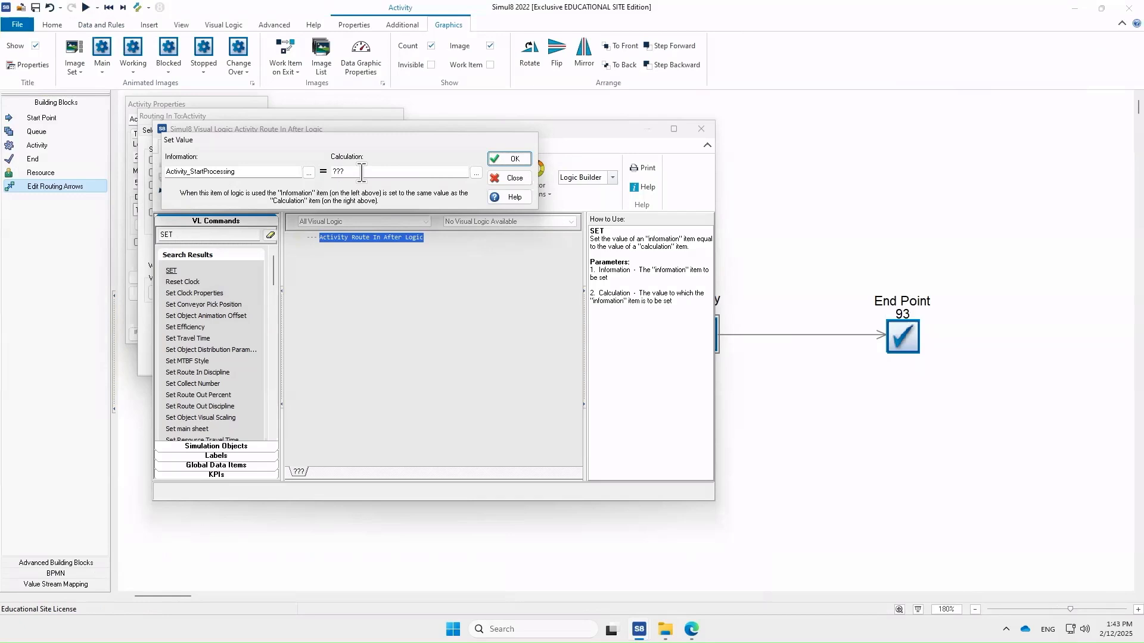
# - Set the command's calculation to Simulation Time, then confirm and close the visual logic, routing and Activity dialogs
pyautogui.click(477, 172)
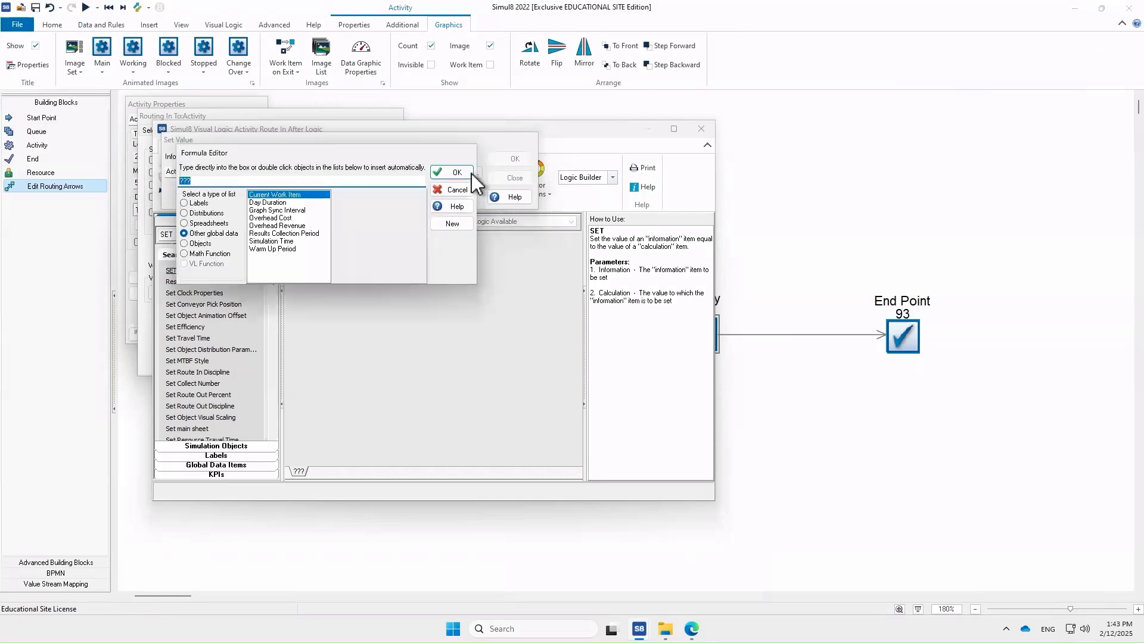
pyautogui.click(227, 234)
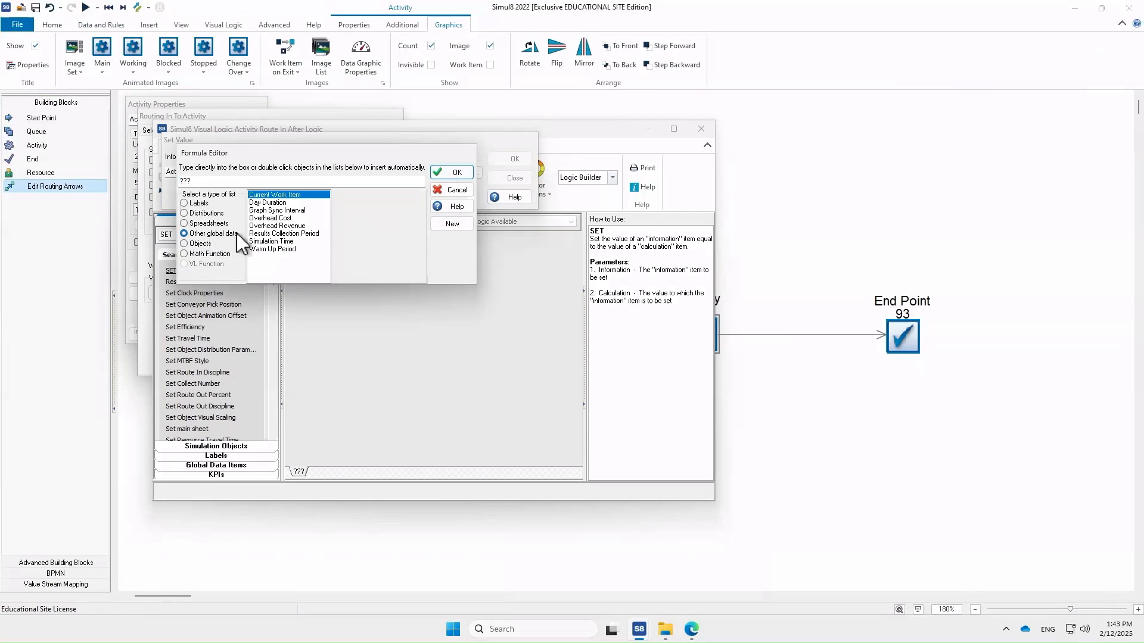
pyautogui.click(273, 242)
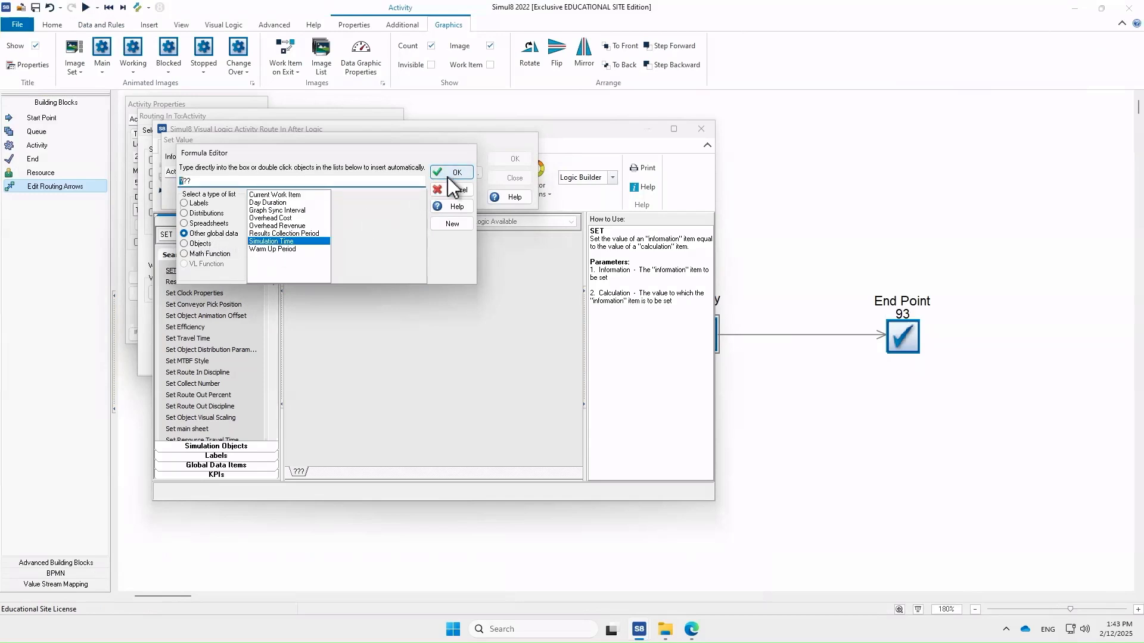
pyautogui.doubleClick(311, 241)
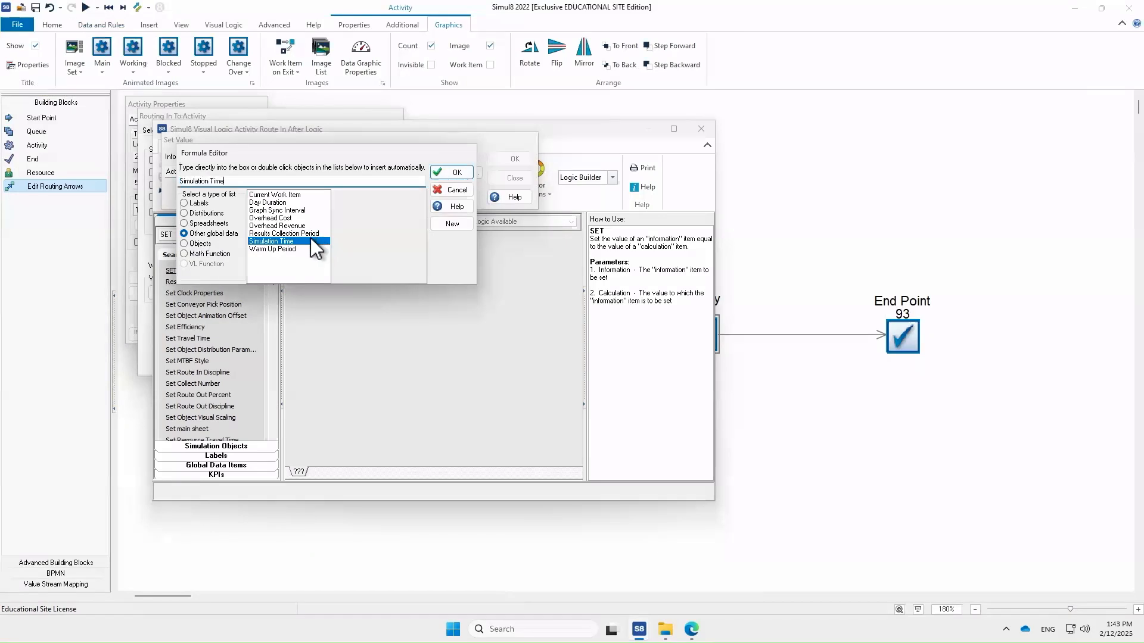
pyautogui.click(449, 172)
pyautogui.click(511, 160)
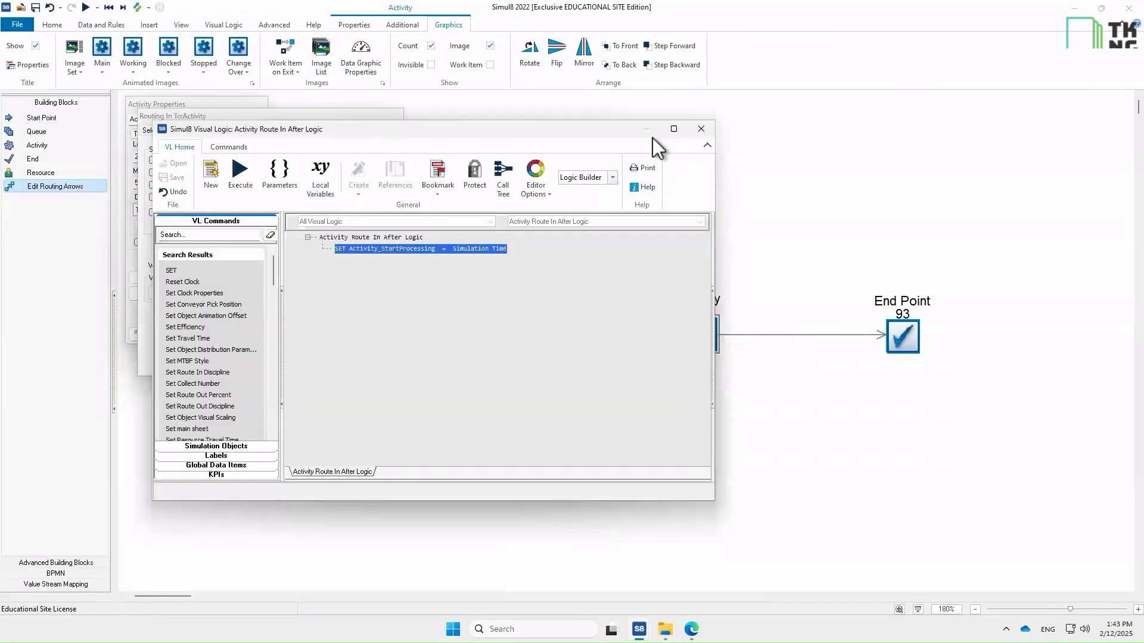
pyautogui.click(701, 128)
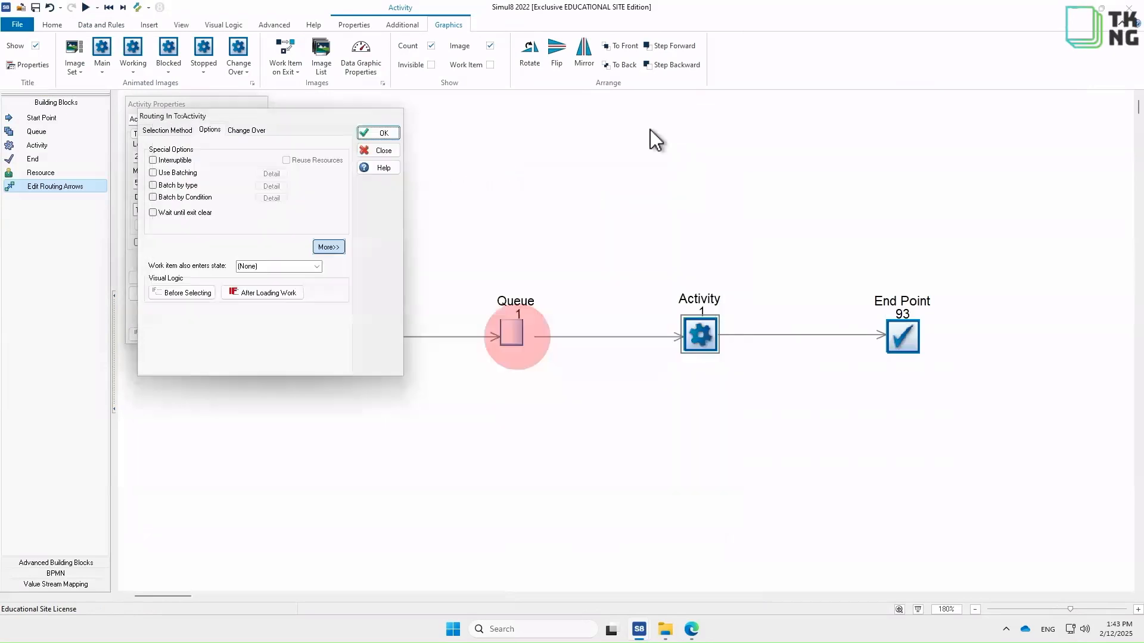
pyautogui.click(385, 132)
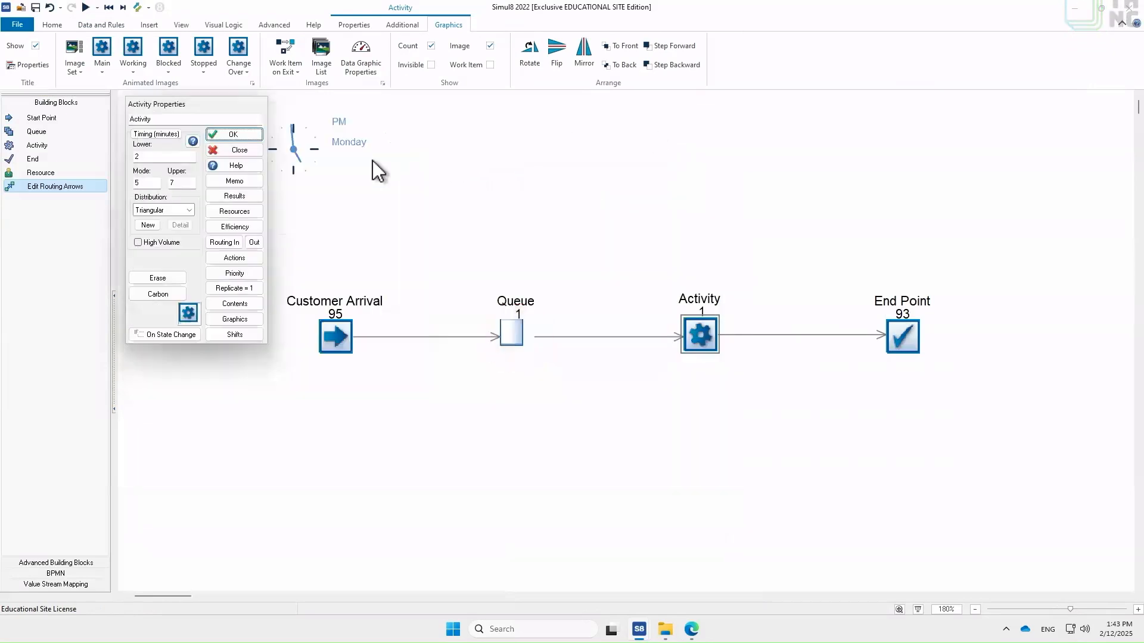
pyautogui.click(232, 134)
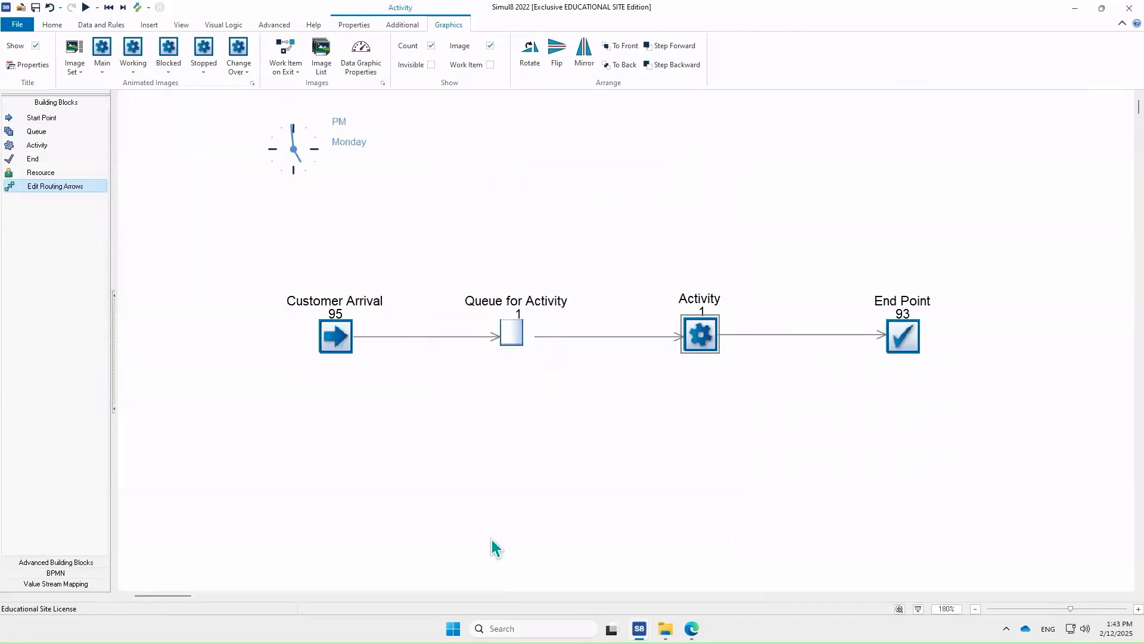
pyautogui.click(488, 476)
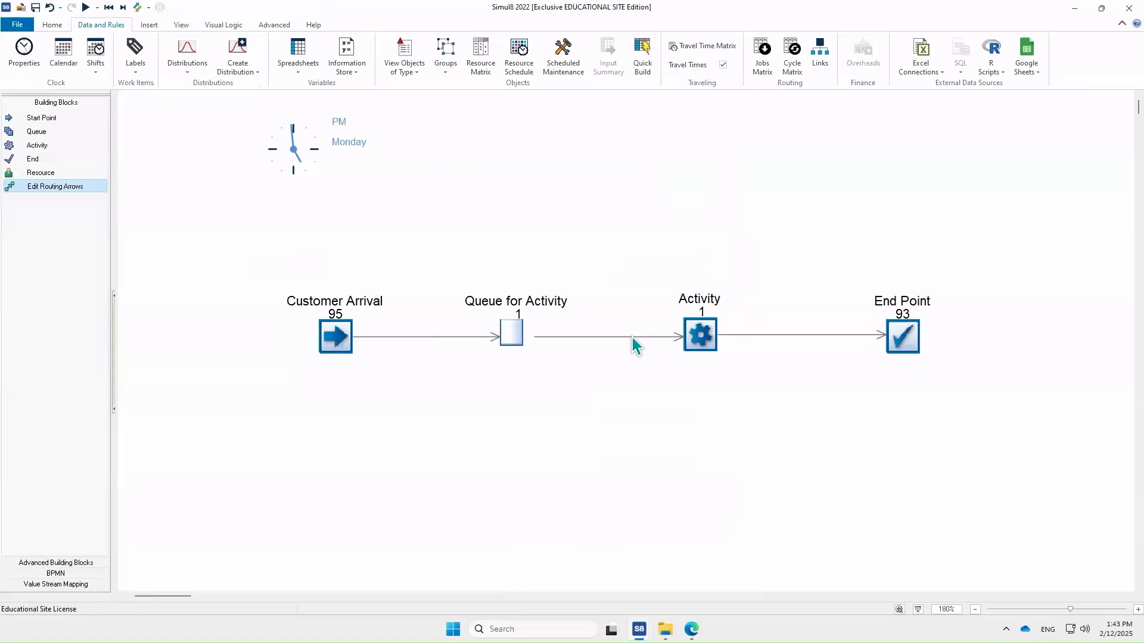
# - Open the Activity's routing-out On Work Complete visual logic and add a SET command
pyautogui.doubleClick(700, 338)
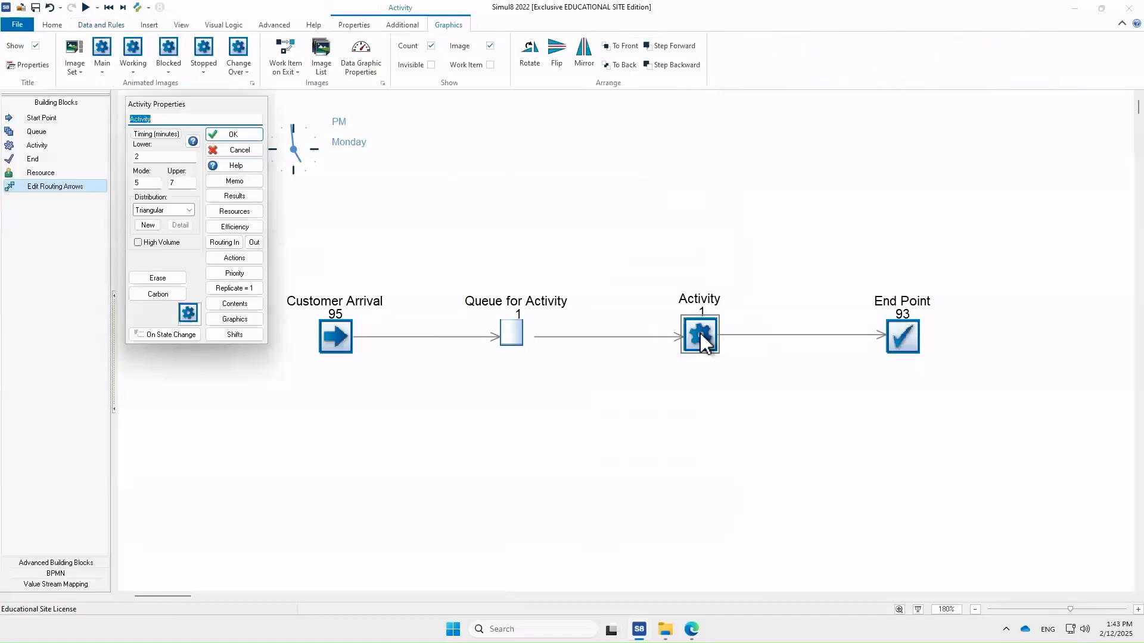
pyautogui.click(256, 242)
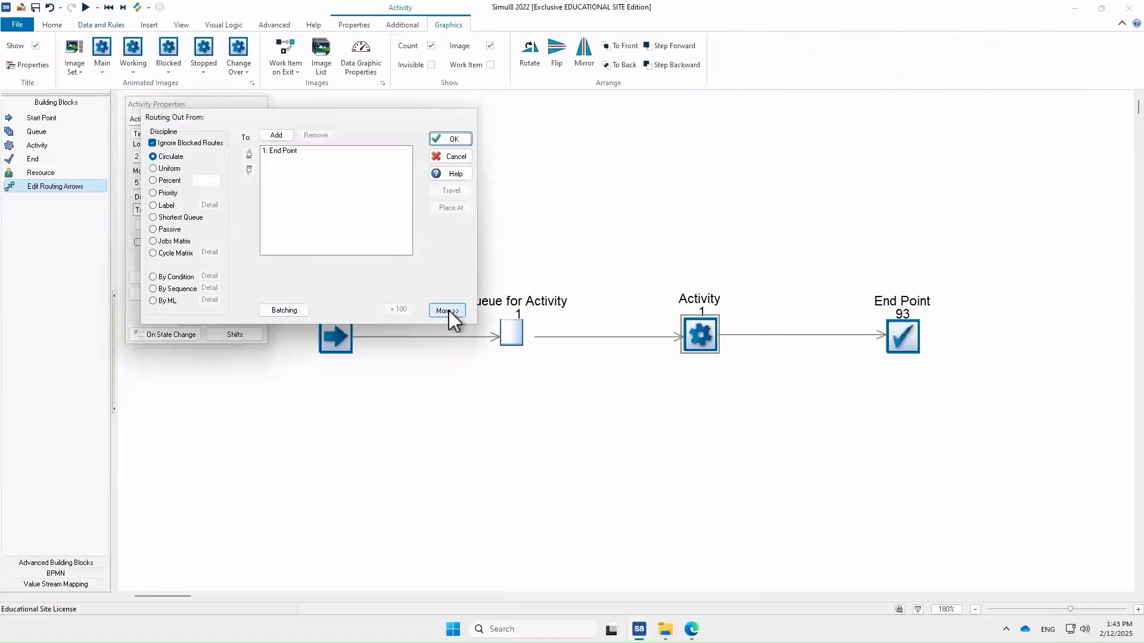
pyautogui.click(449, 311)
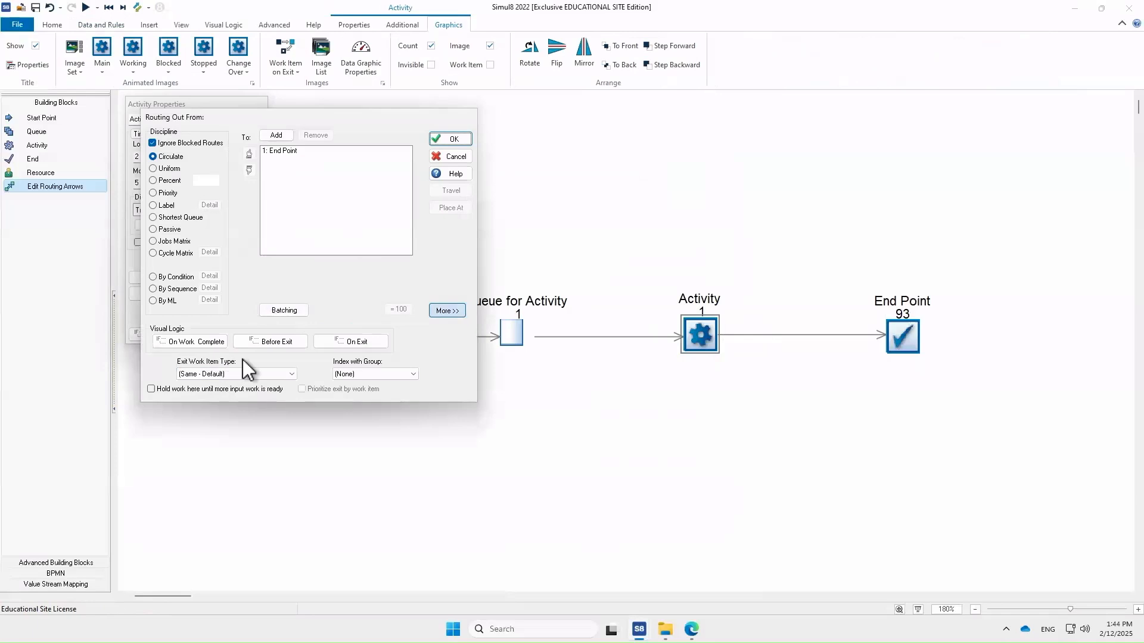
pyautogui.click(182, 341)
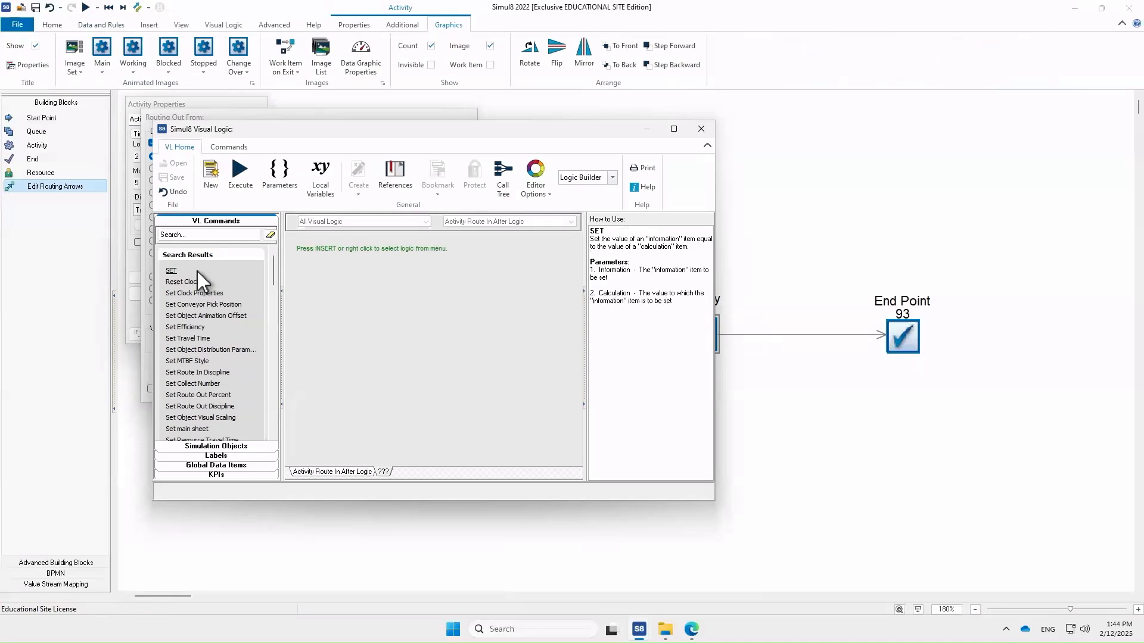
pyautogui.doubleClick(187, 272)
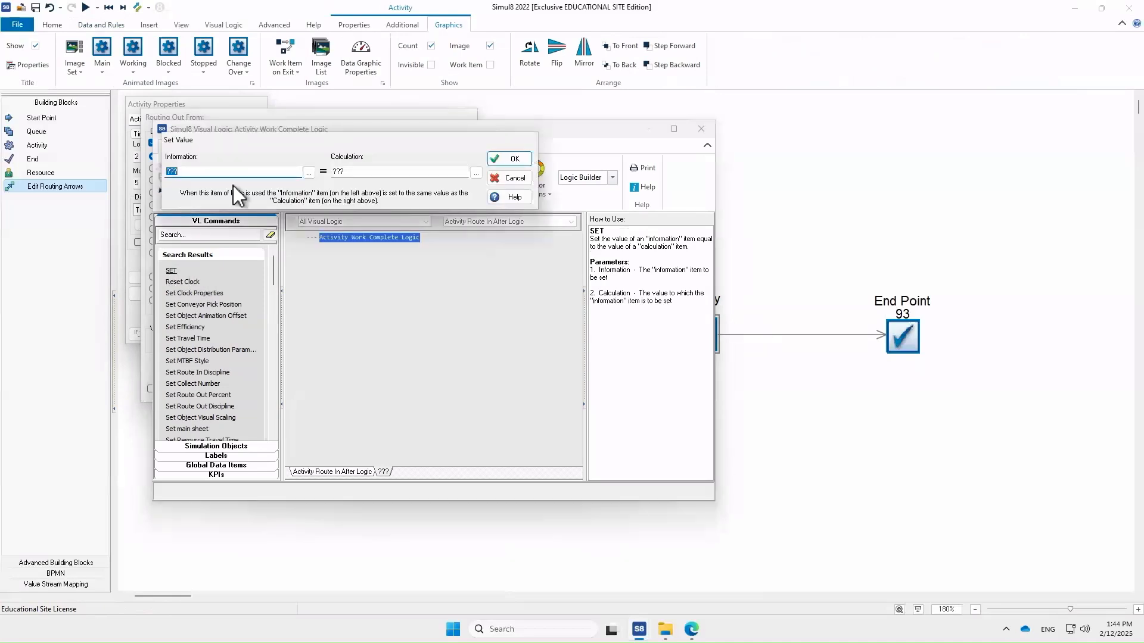
# - Choose the Activity_StopProcessing label as this SET command's information item
pyautogui.click(308, 172)
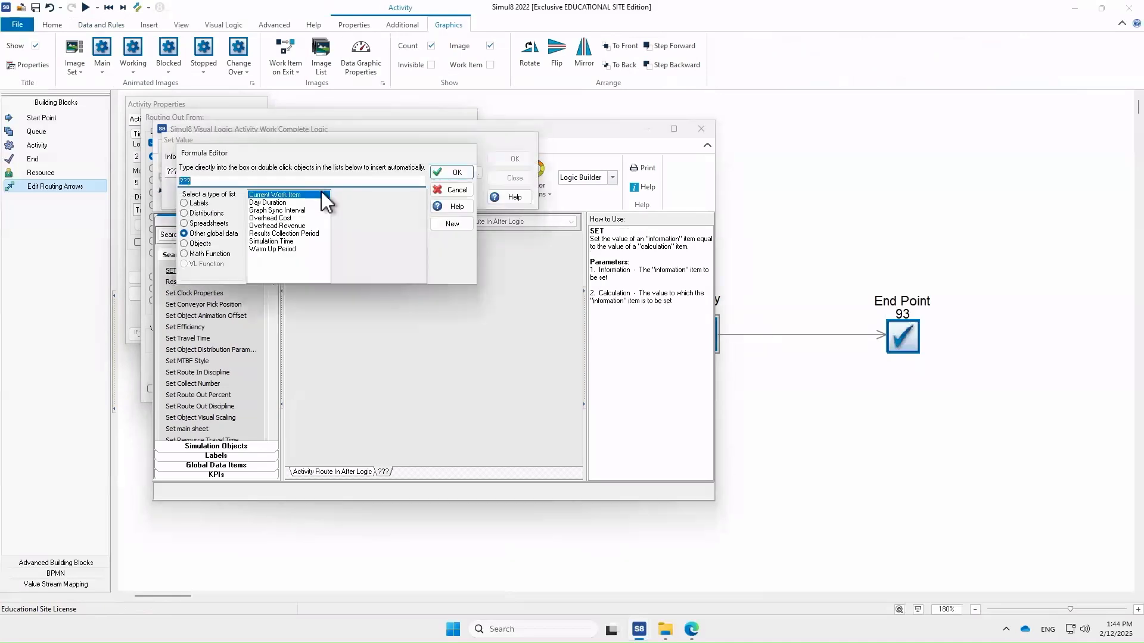
pyautogui.click(197, 203)
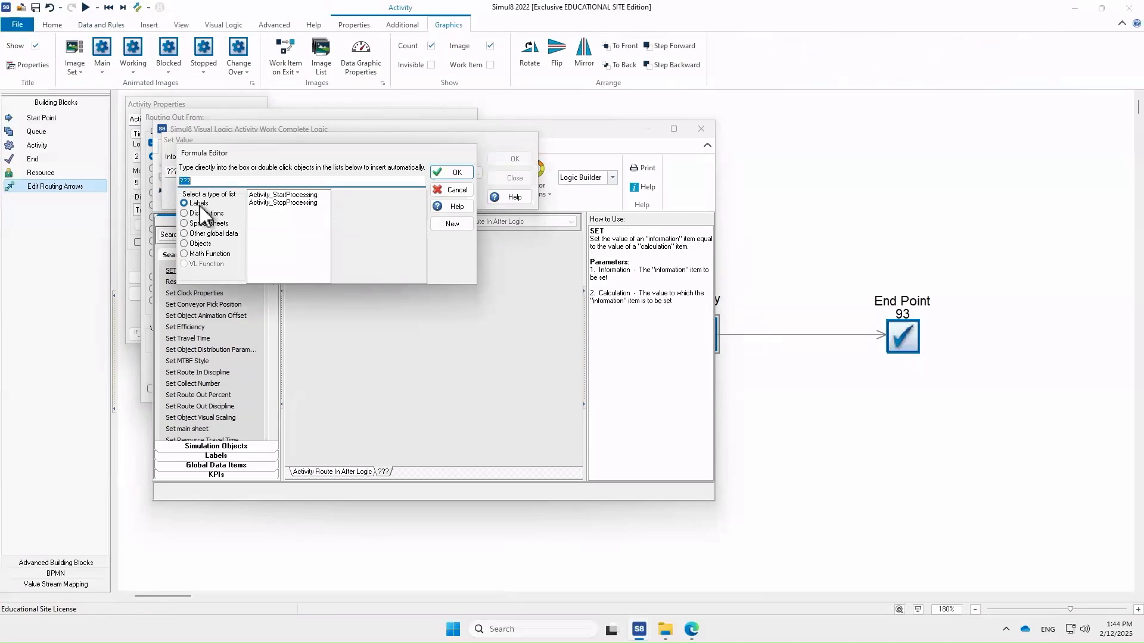
pyautogui.doubleClick(285, 203)
pyautogui.click(463, 173)
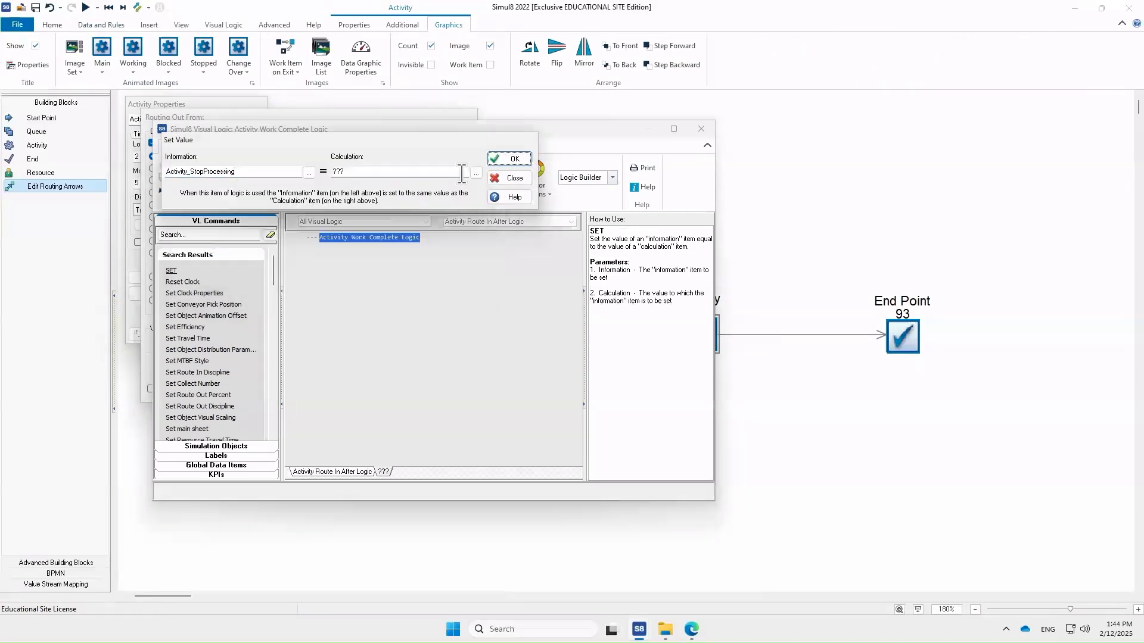
# - Set the stop command's calculation to Simulation Time and close the visual logic, routing-out and Activity dialogs
pyautogui.click(366, 173)
pyautogui.click(471, 171)
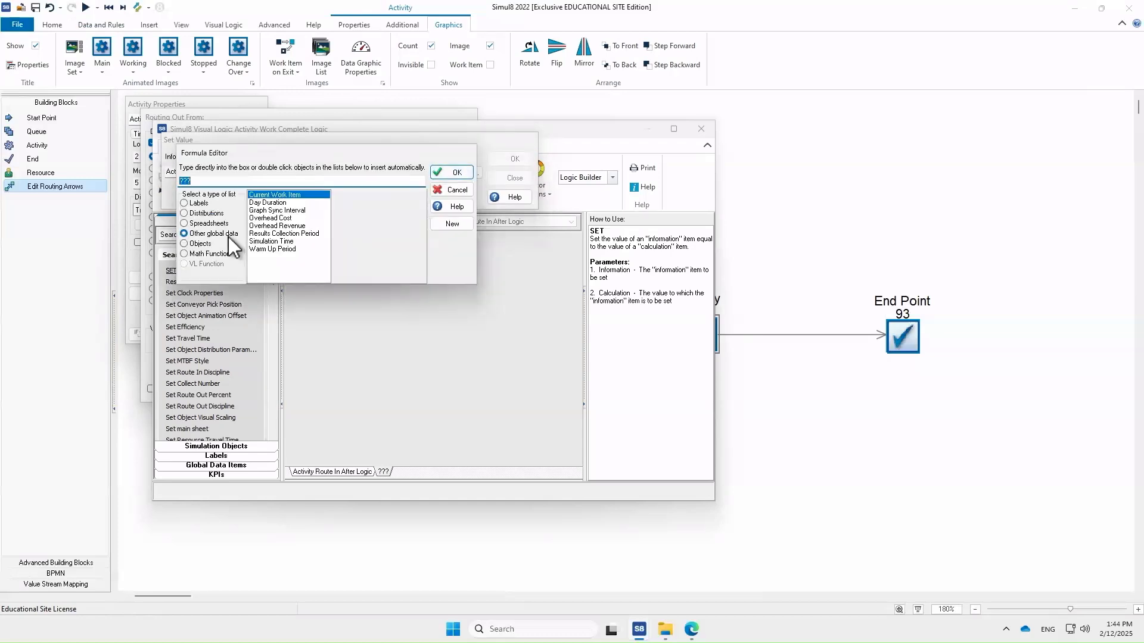
pyautogui.click(227, 234)
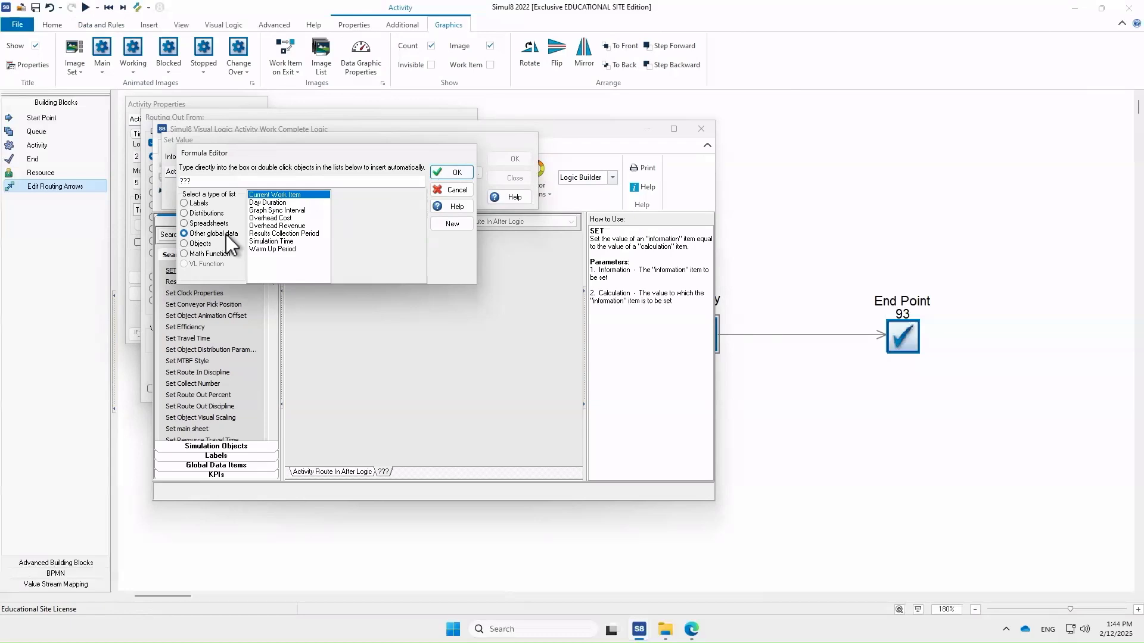
pyautogui.doubleClick(273, 241)
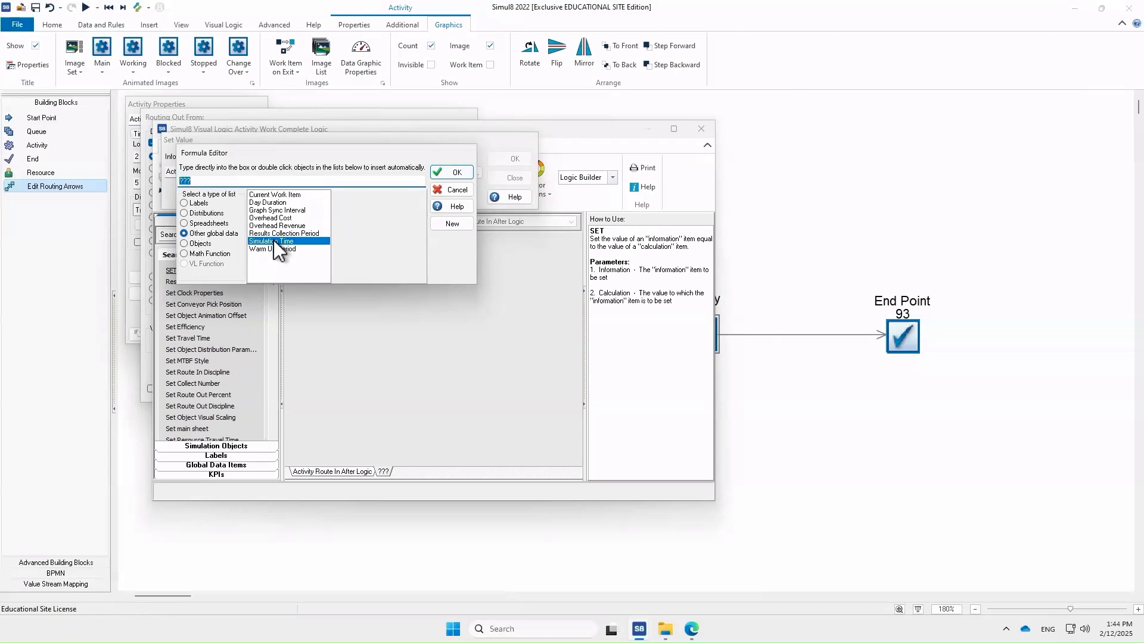
pyautogui.click(450, 173)
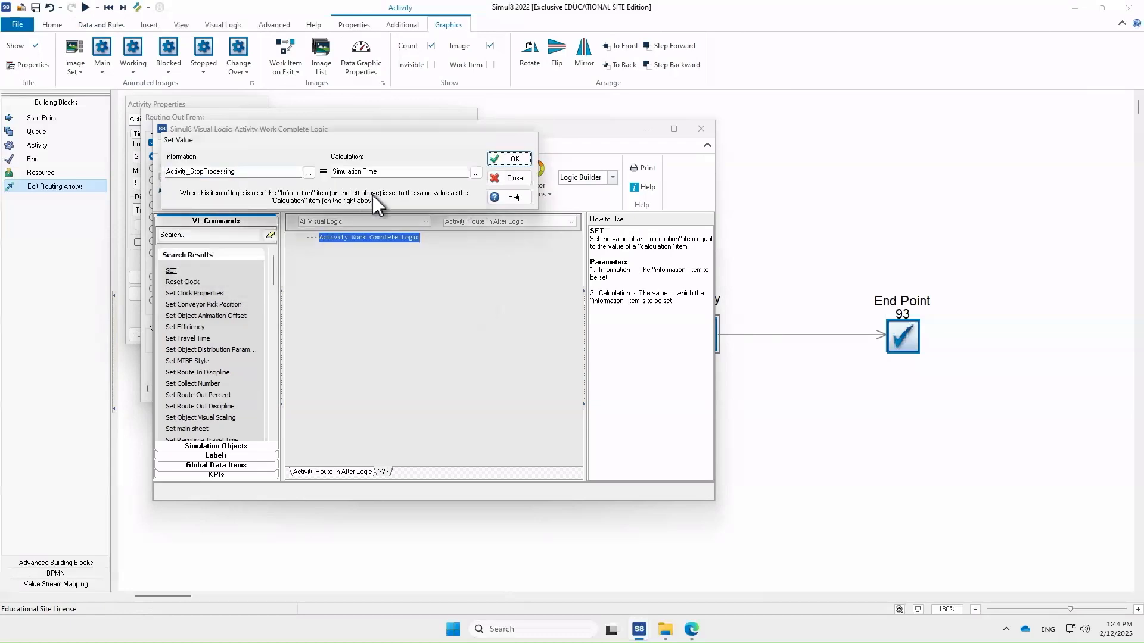
pyautogui.click(507, 160)
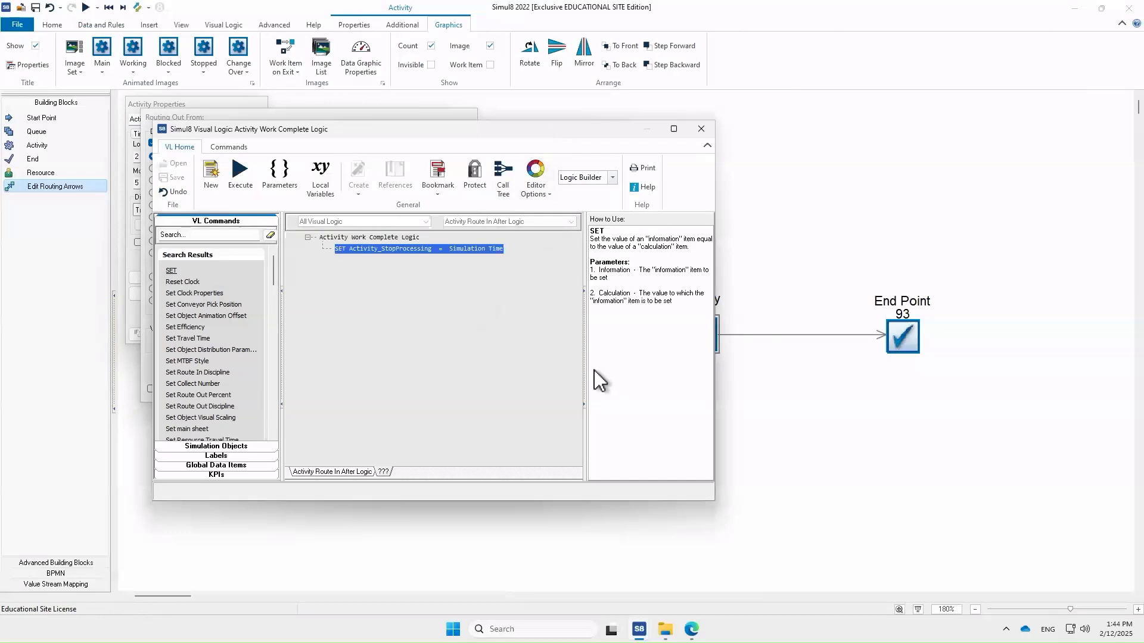
pyautogui.click(700, 130)
pyautogui.click(445, 137)
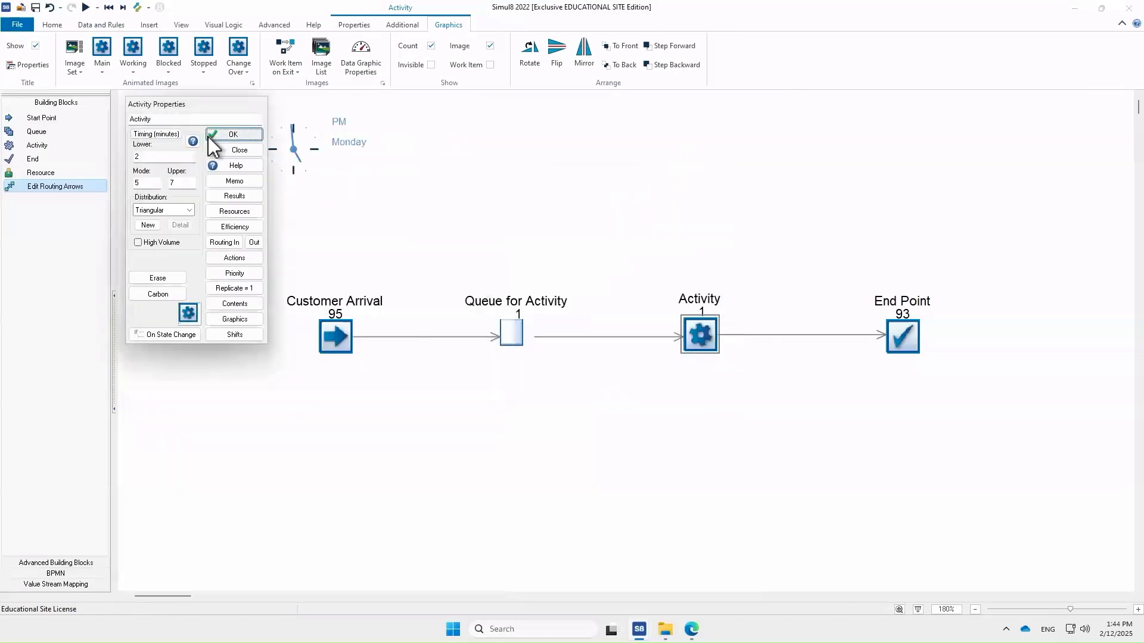
pyautogui.click(230, 135)
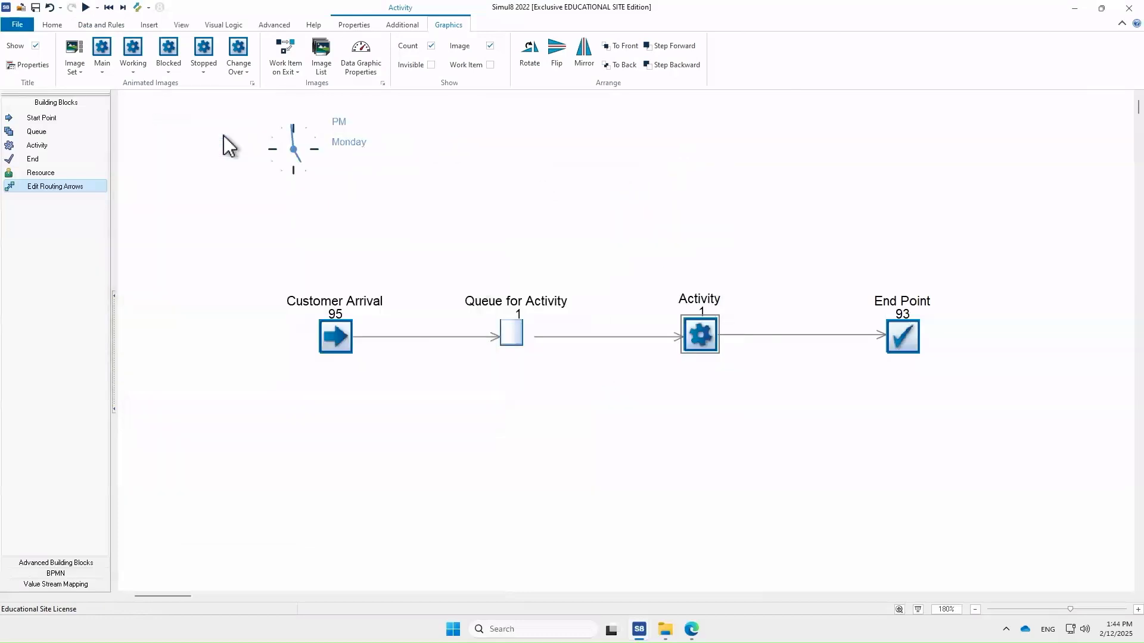
pyautogui.click(441, 477)
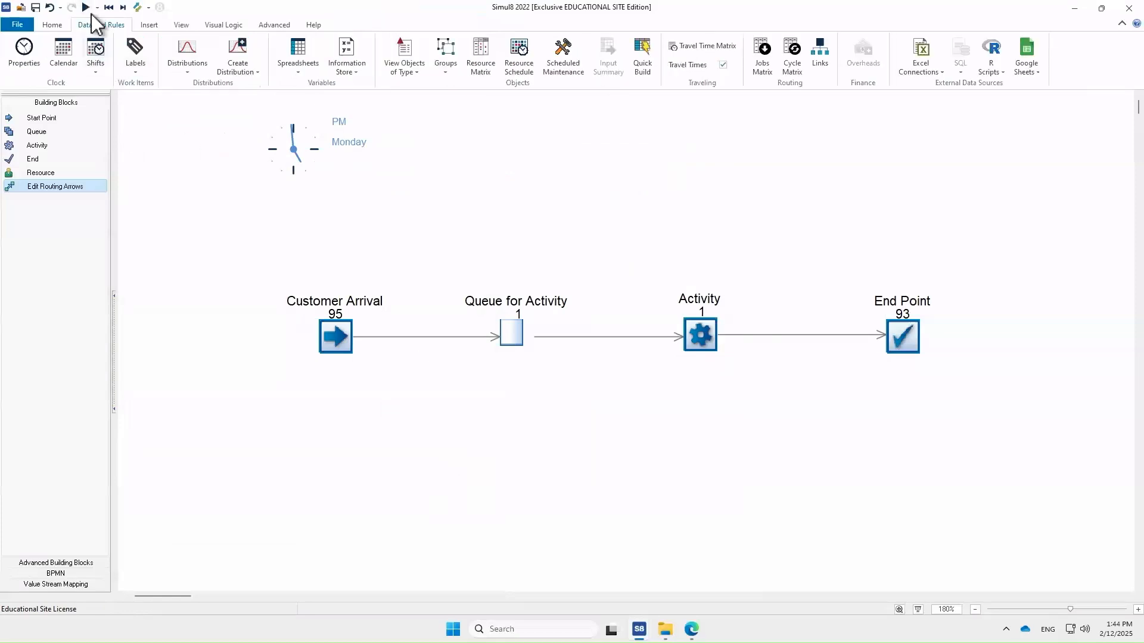
# - Run the simulation and open the exported model result file in Excel
pyautogui.click(86, 7)
pyautogui.click(665, 629)
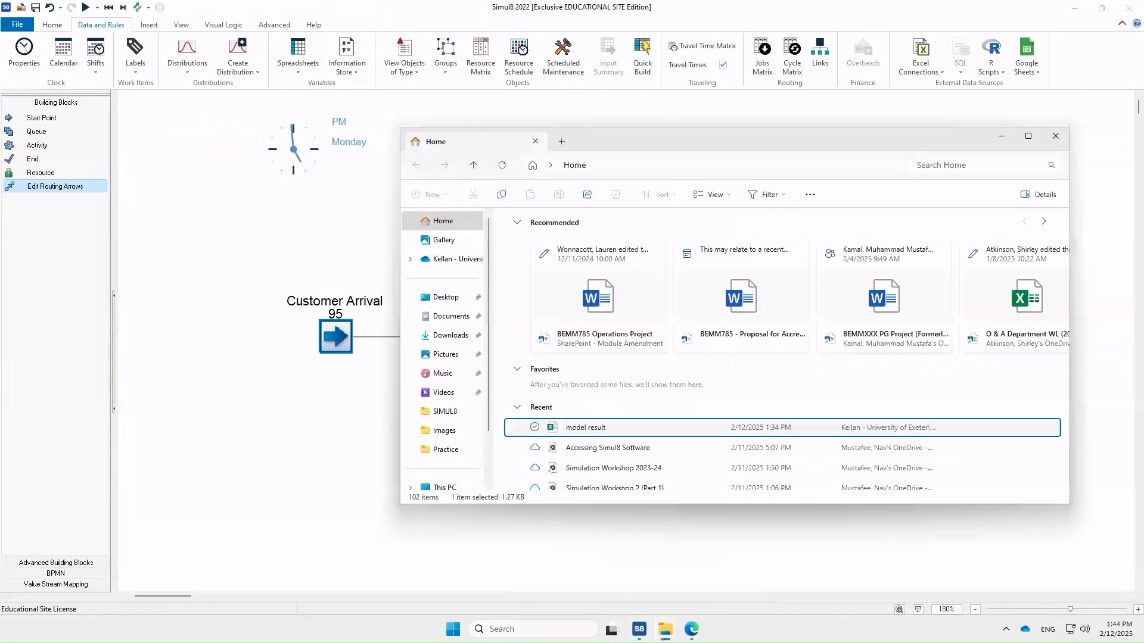
pyautogui.doubleClick(613, 428)
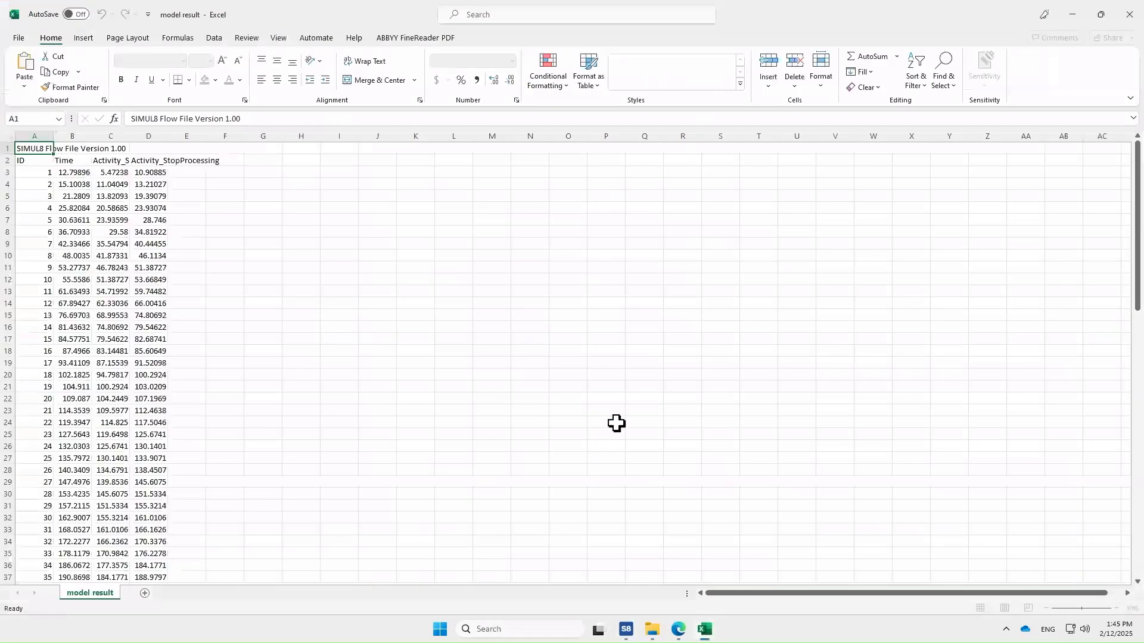
# - Widen columns C and D to fit their headers and add the header Processing Time in E2
pyautogui.doubleClick(168, 154)
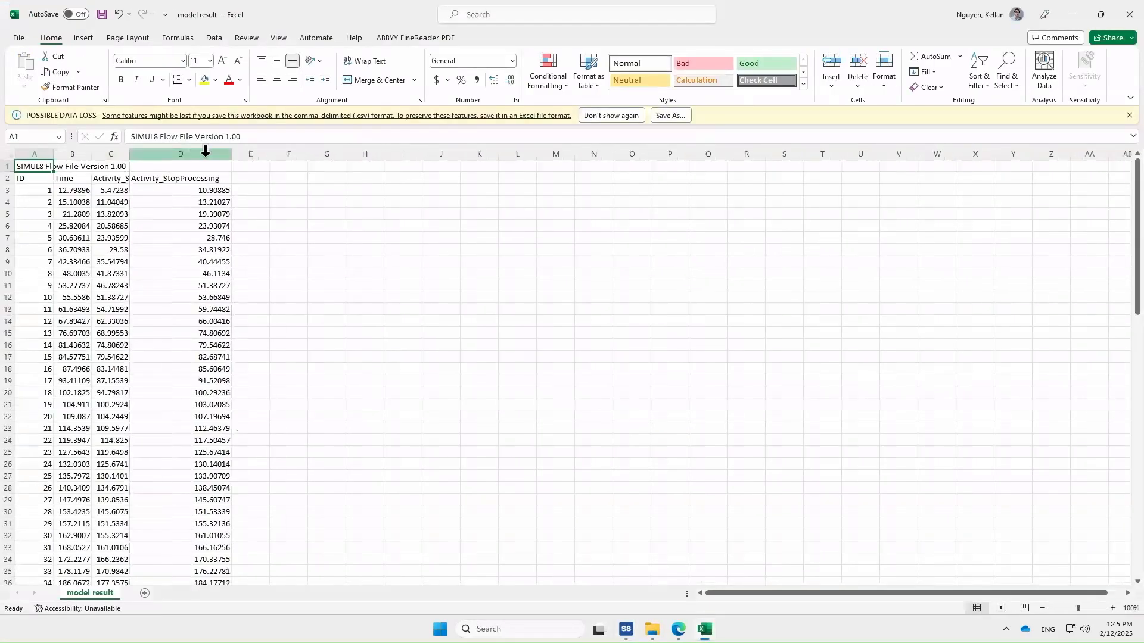
pyautogui.doubleClick(131, 155)
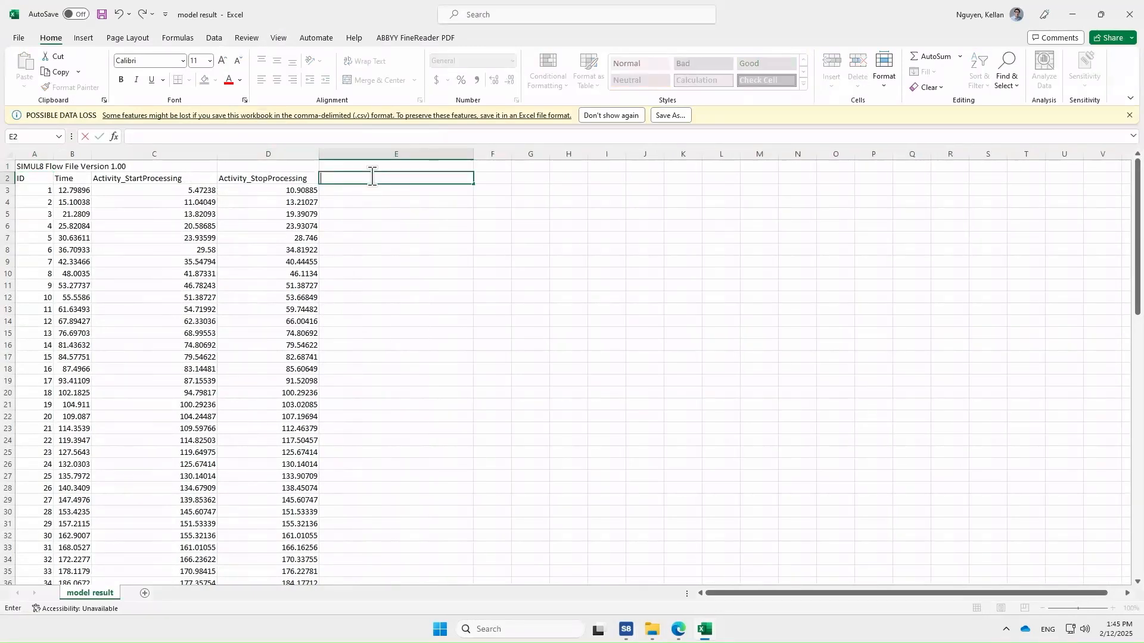
pyautogui.write('Processing Time')
pyautogui.press('Return')
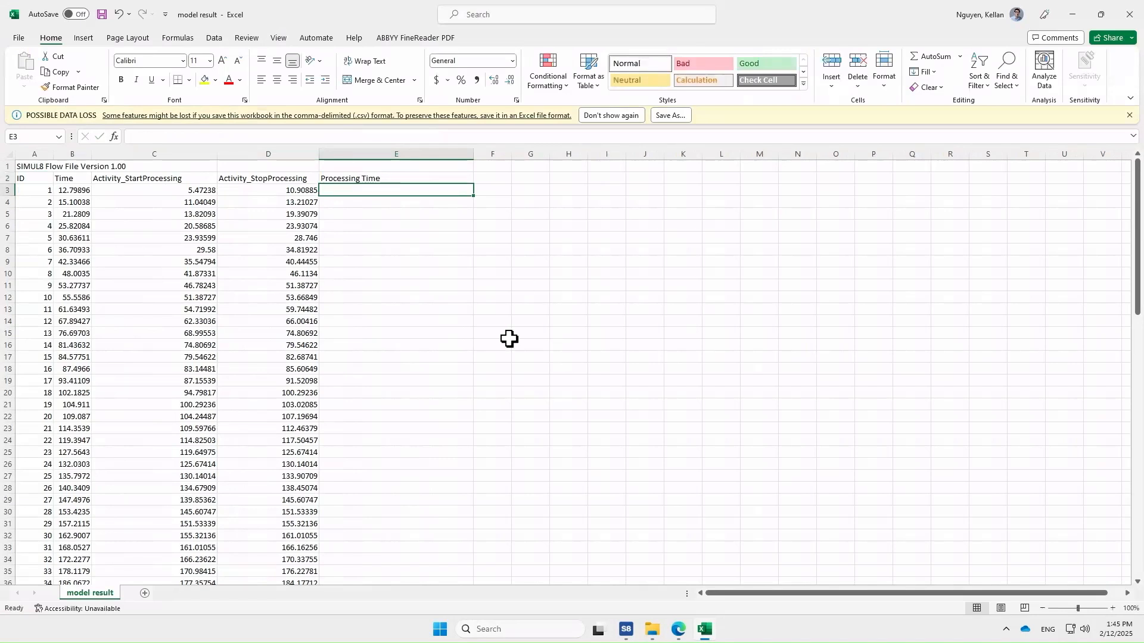
# - Enter the formula =D3-C3 in E3 to compute the first processing time
pyautogui.doubleClick(355, 190)
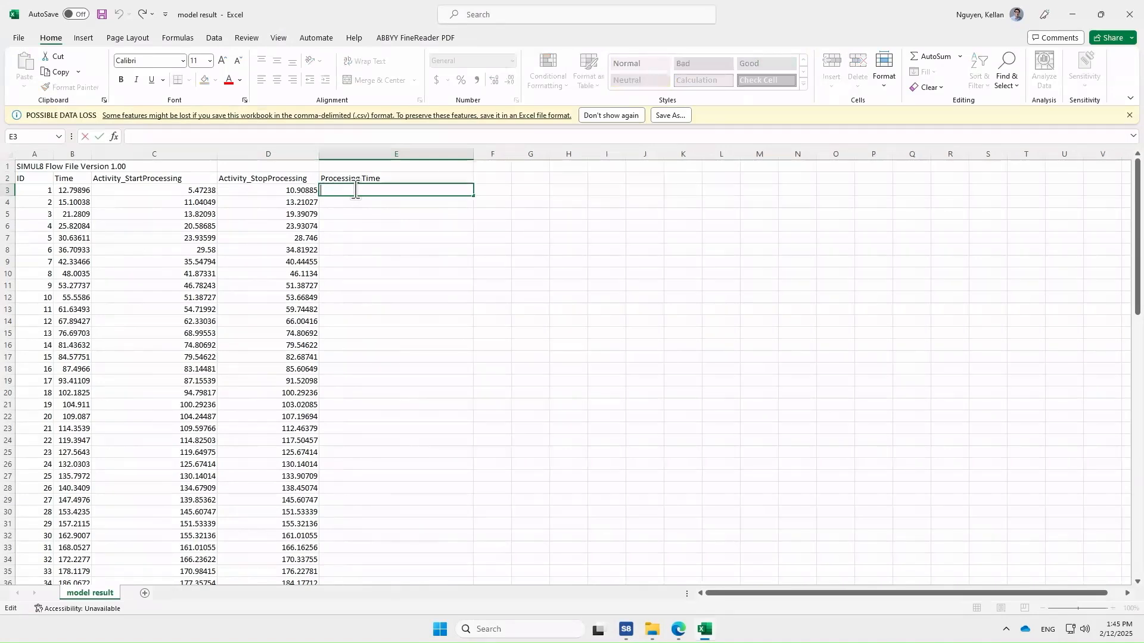
pyautogui.write('=')
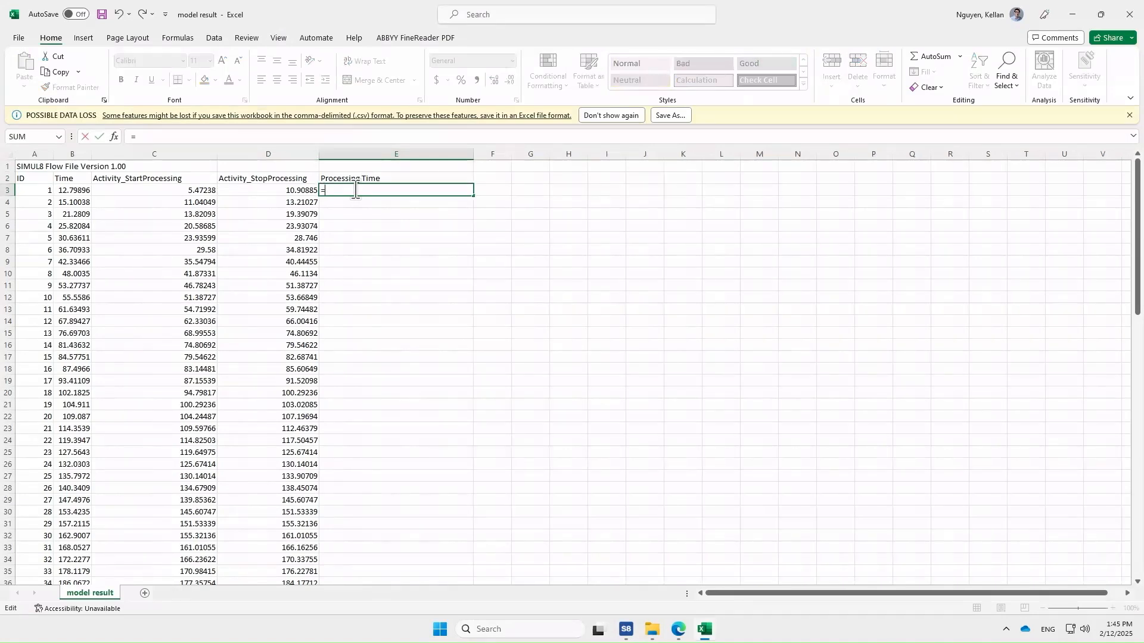
pyautogui.write('-')
pyautogui.click(187, 190)
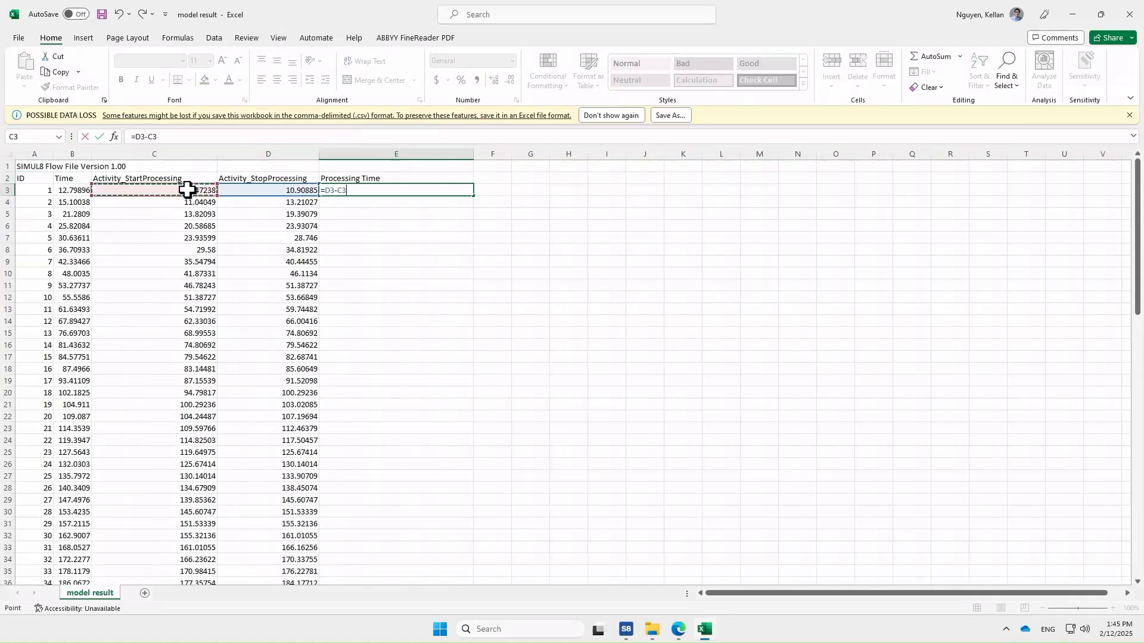
pyautogui.press('Return')
# - Fill the E3 formula down the whole column and narrow column E
pyautogui.click(469, 193)
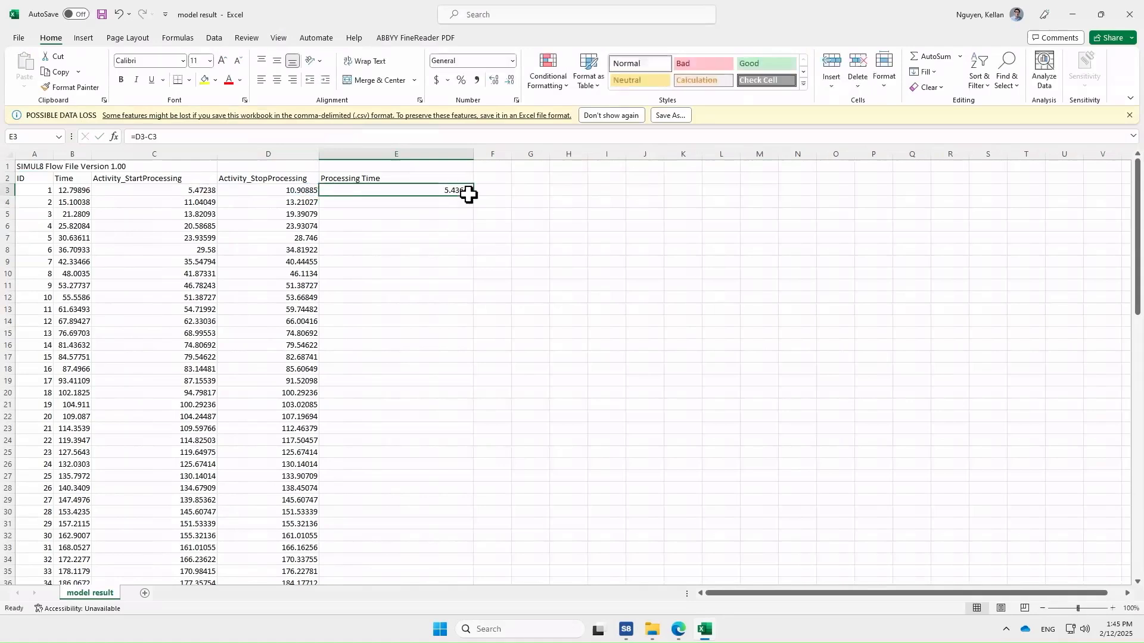
pyautogui.doubleClick(475, 197)
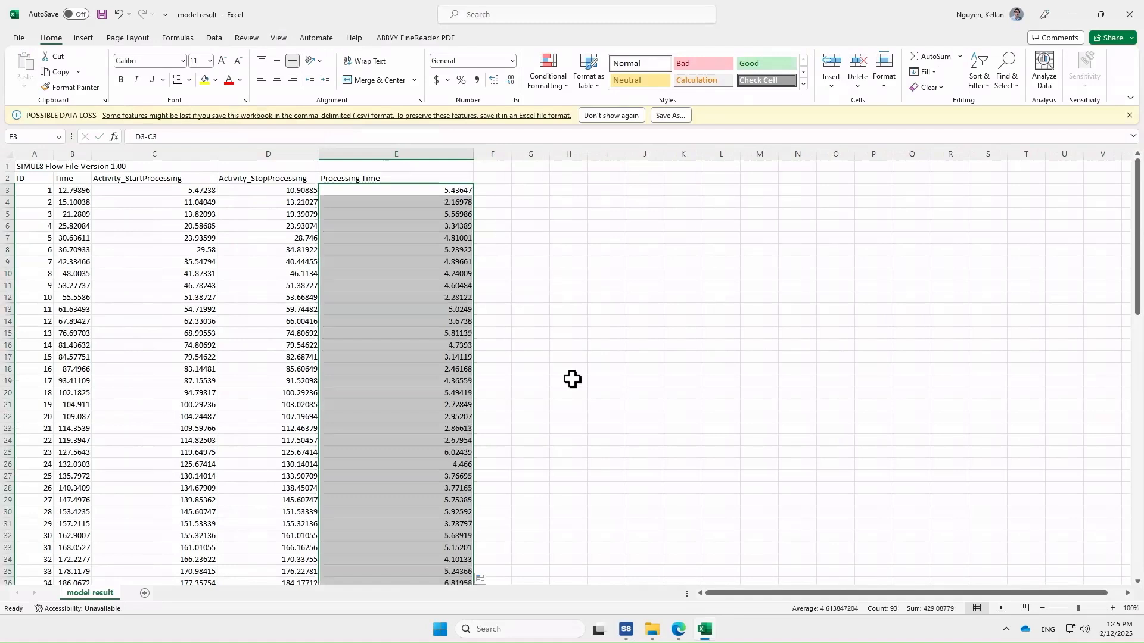
pyautogui.moveTo(475, 154); pyautogui.dragTo(420, 155)
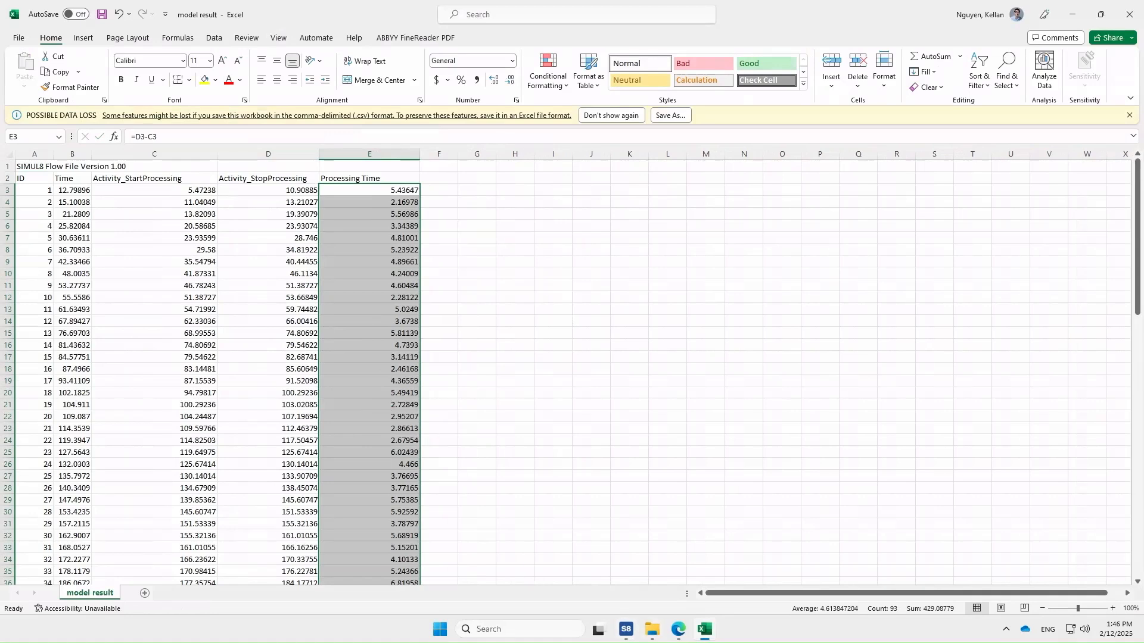
# - Switch to Simul8 and review the Activity's timing distribution settings before closing its properties
pyautogui.moveTo(626, 629)
pyautogui.click(685, 575)
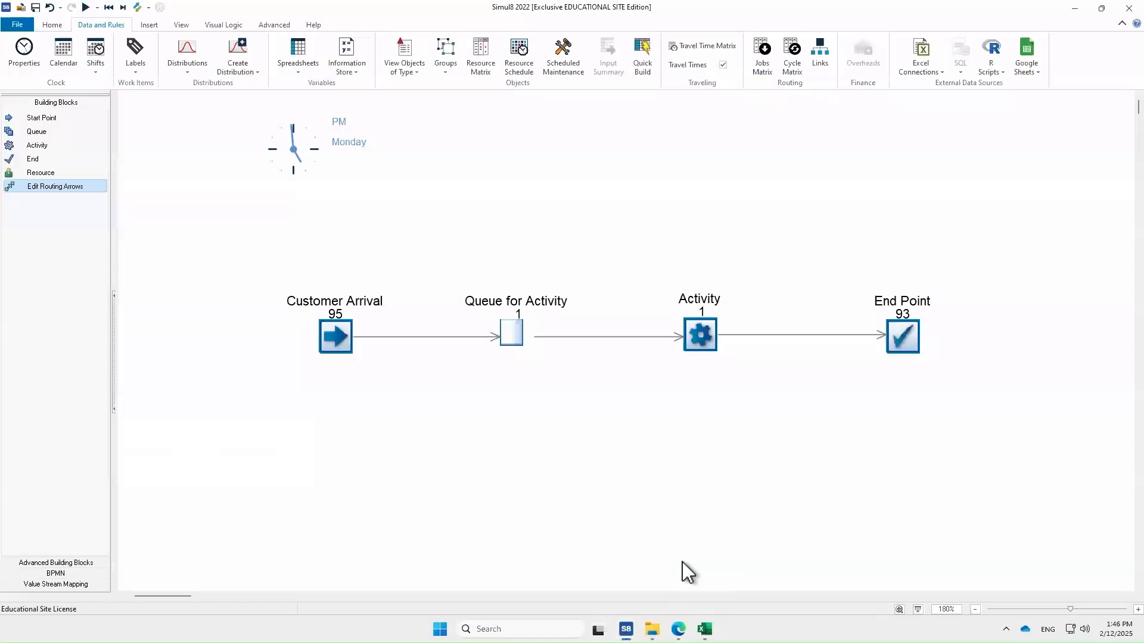
pyautogui.doubleClick(698, 335)
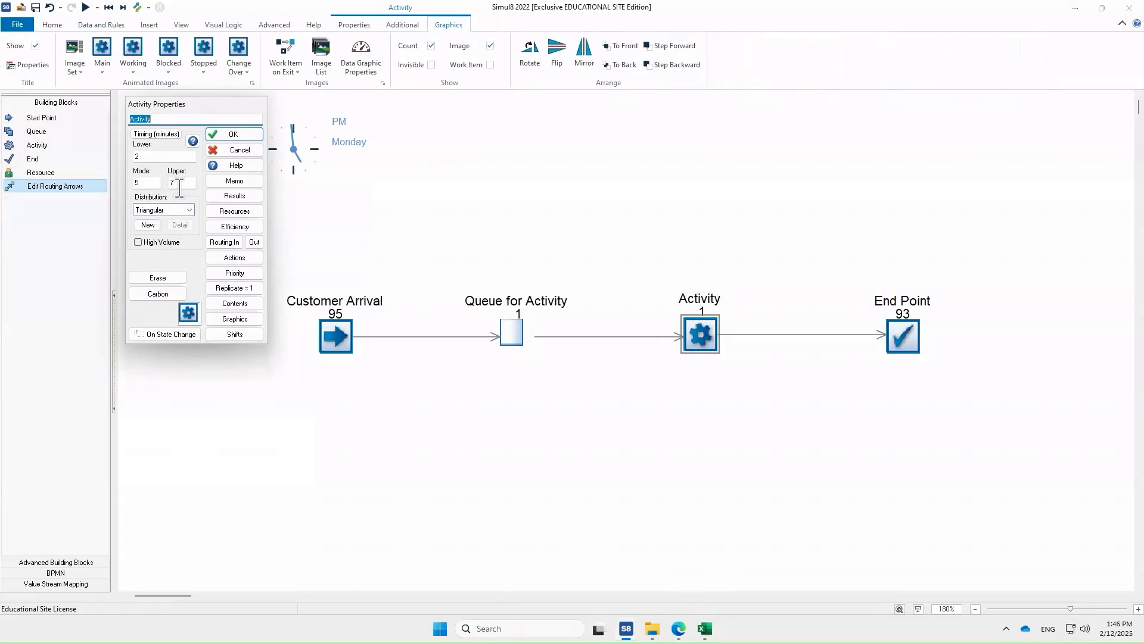
pyautogui.click(234, 134)
# - Return to Excel and inspect the processing-time formulas down column E
pyautogui.moveTo(705, 629)
pyautogui.click(667, 546)
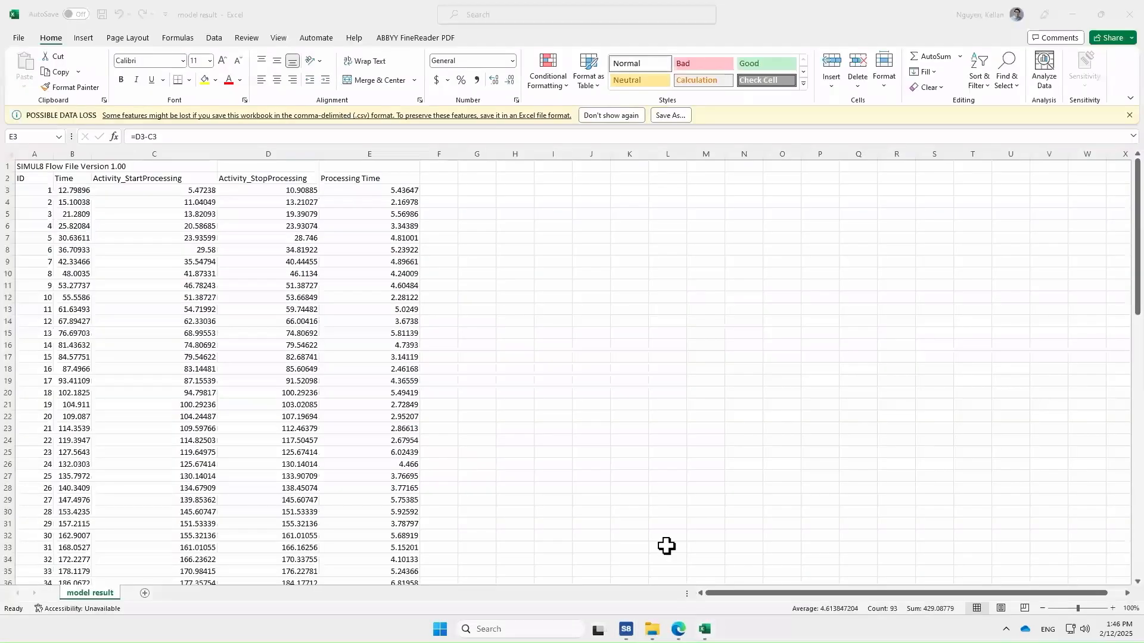
pyautogui.click(367, 253)
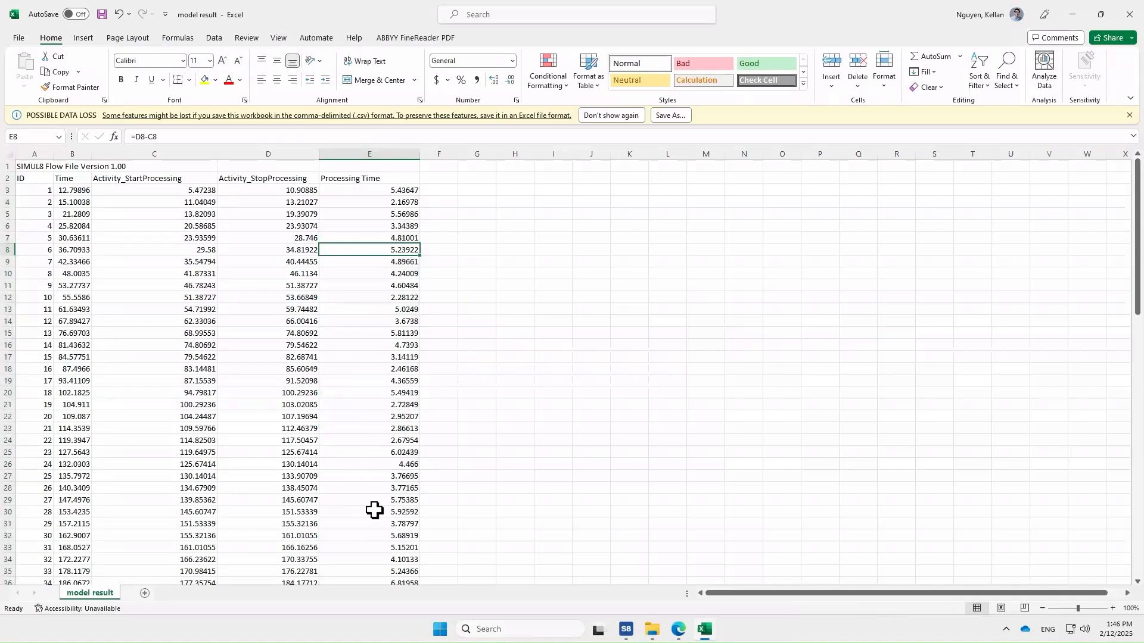
pyautogui.scroll(-4, 373, 511)
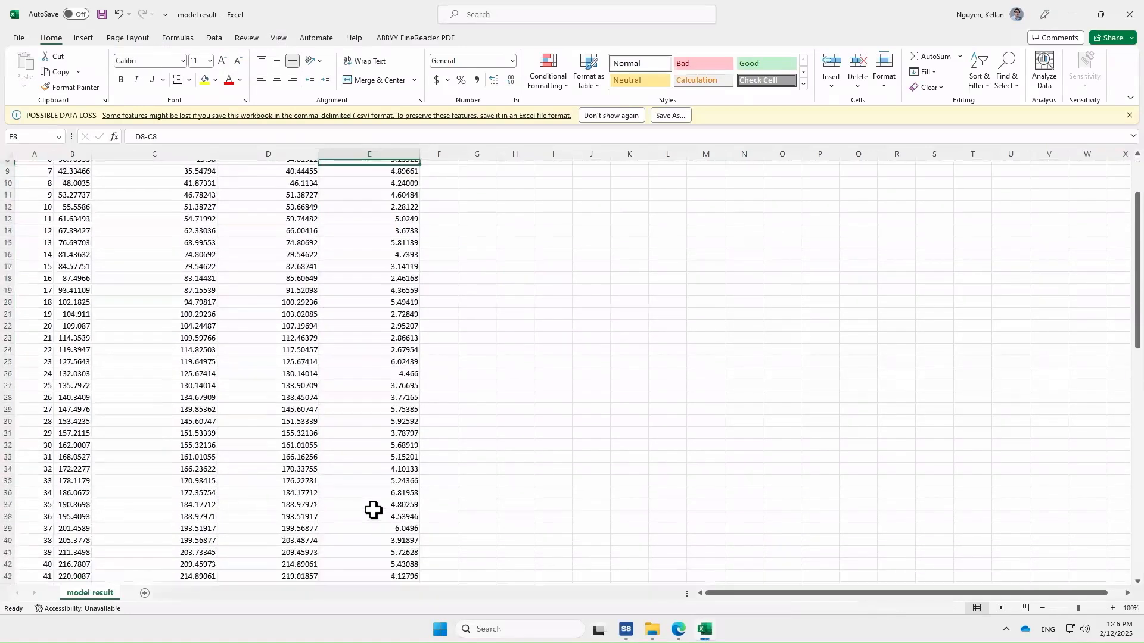
pyautogui.scroll(-2, 372, 510)
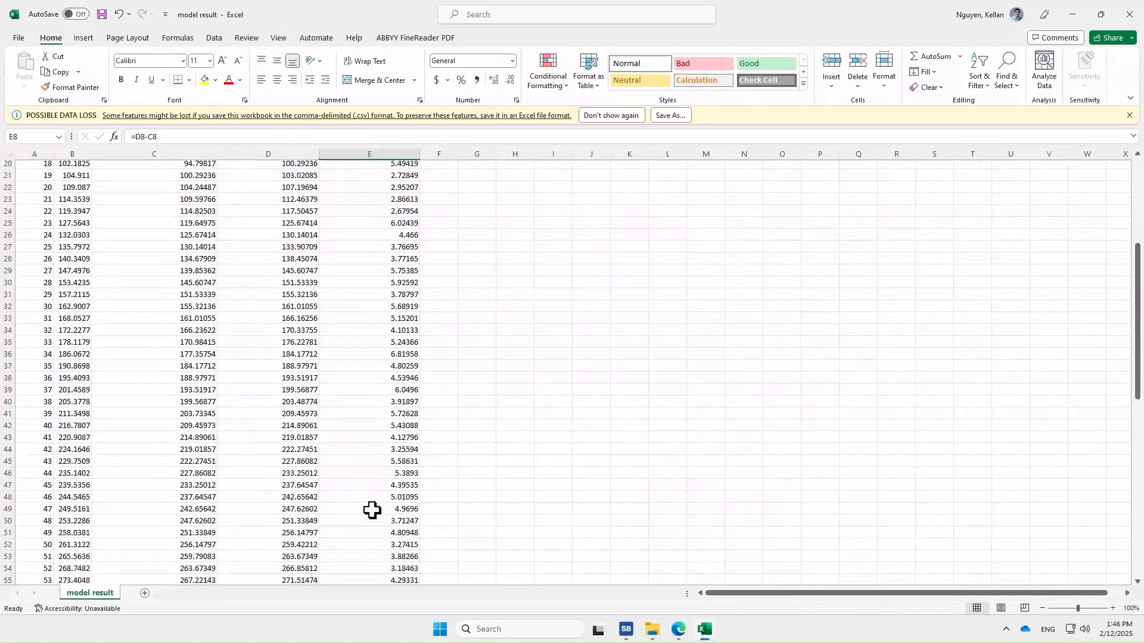
pyautogui.scroll(1, 375, 417)
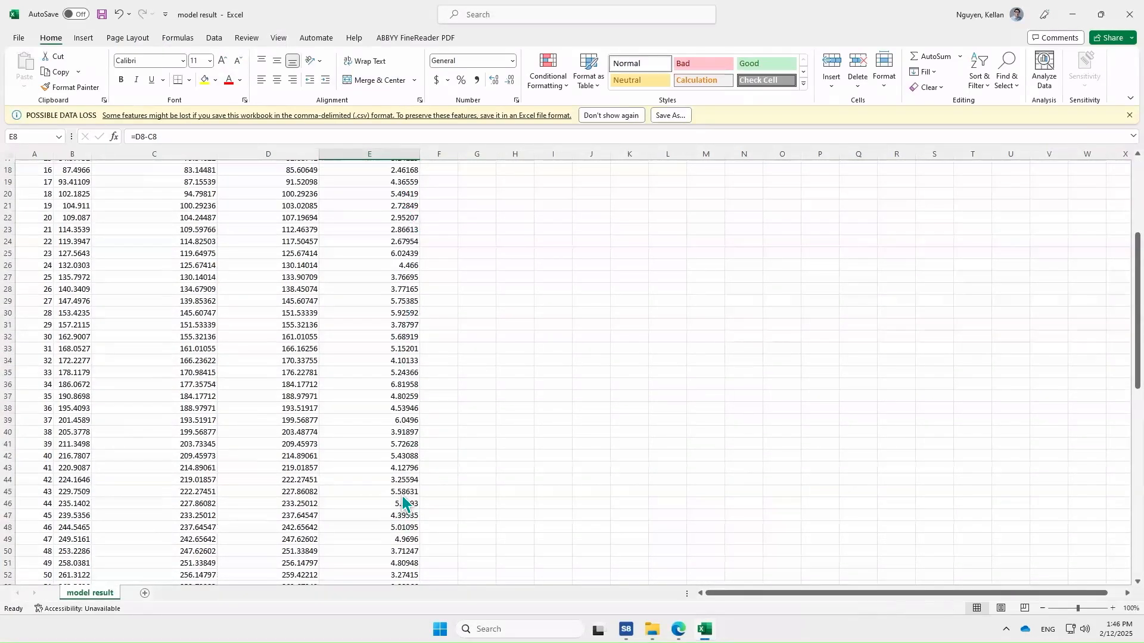
pyautogui.scroll(3, 596, 545)
pyautogui.scroll(3, 584, 545)
# - Select the processing times in E3:E95 and insert a recommended Histogram chart
pyautogui.moveTo(395, 190); pyautogui.dragTo(375, 561)
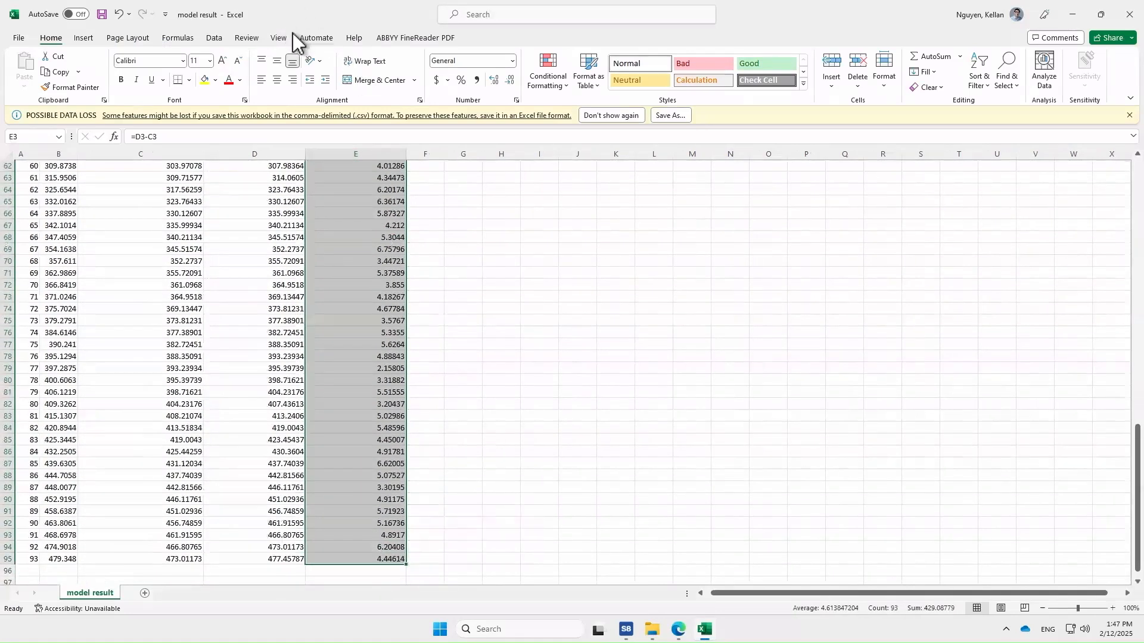
pyautogui.click(84, 38)
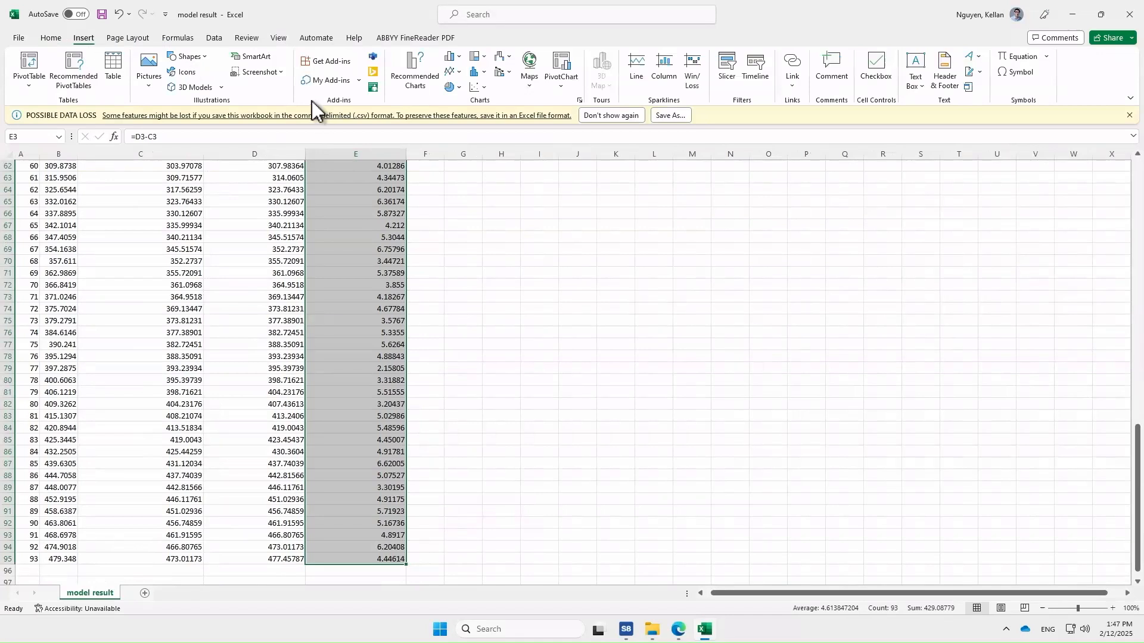
pyautogui.click(423, 76)
pyautogui.click(448, 338)
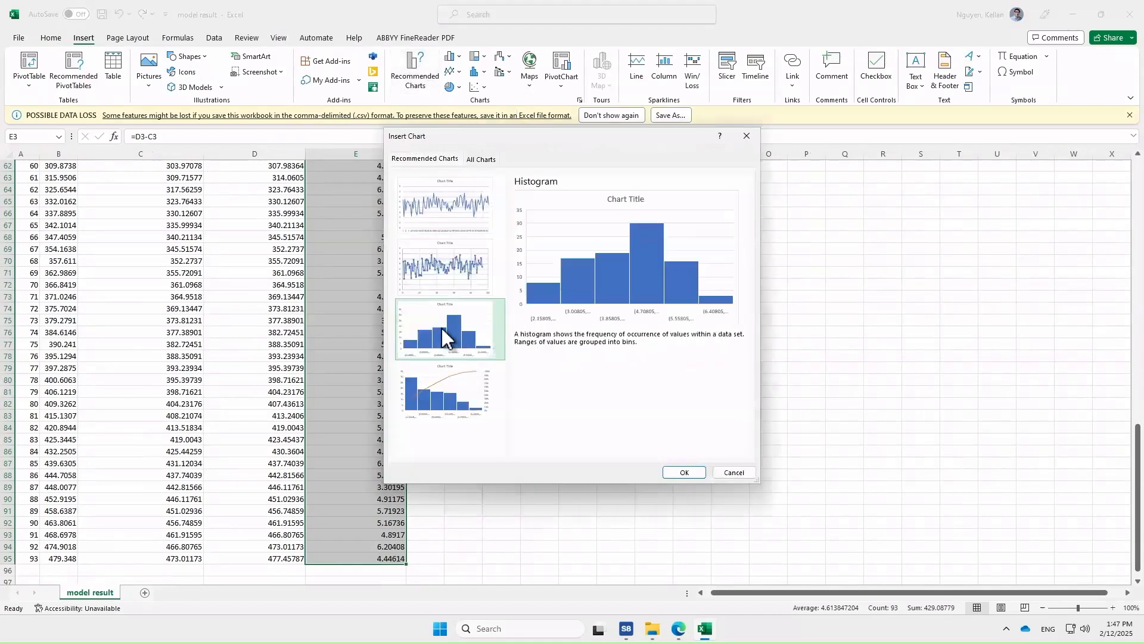
pyautogui.click(684, 473)
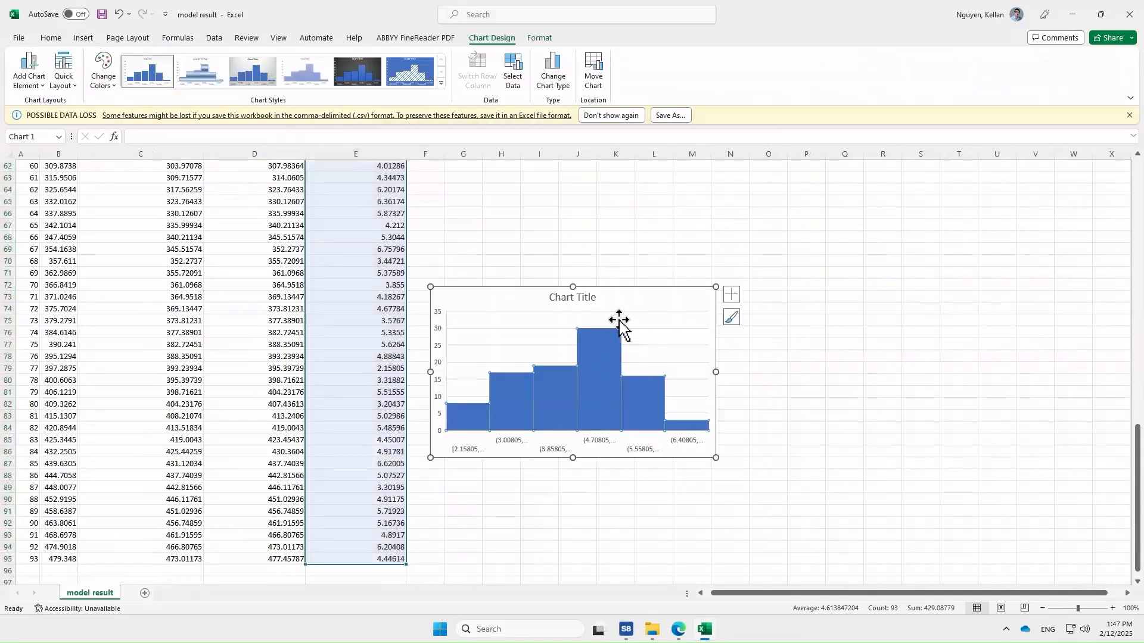
# - Set the chart title to Processing Time
pyautogui.doubleClick(586, 298)
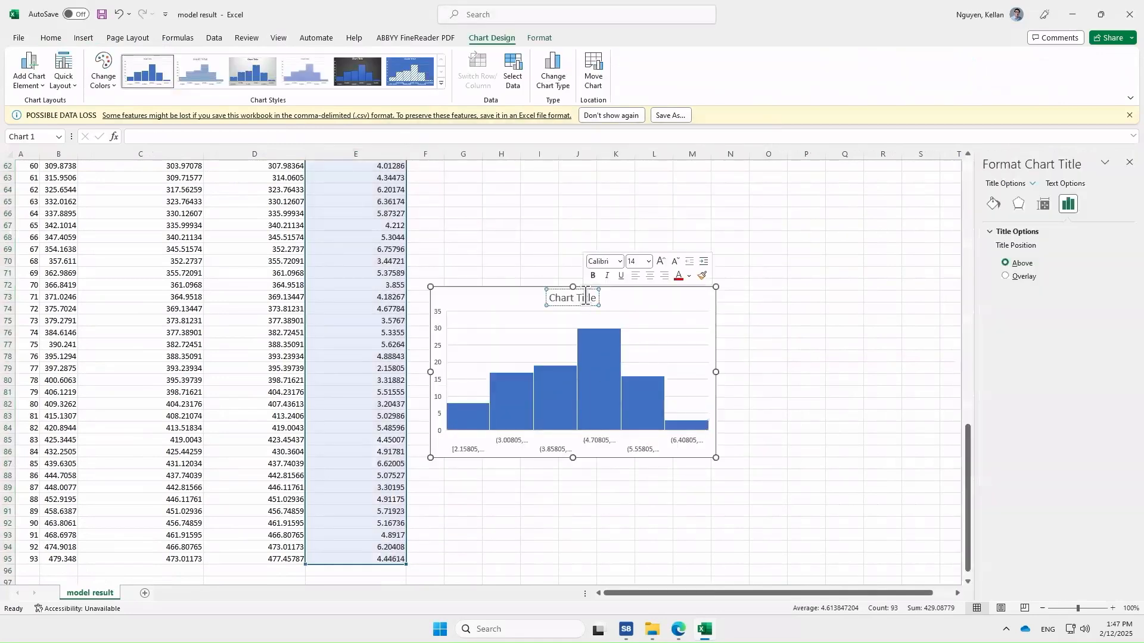
pyautogui.tripleClick(585, 296)
pyautogui.write('Pro')
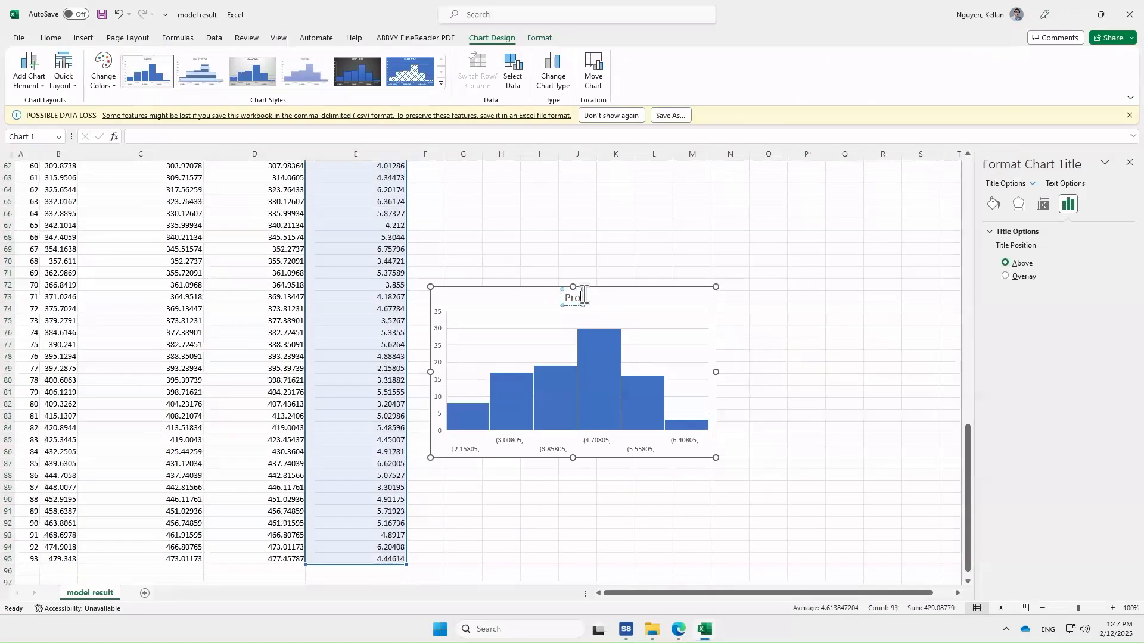
pyautogui.write('cesing')
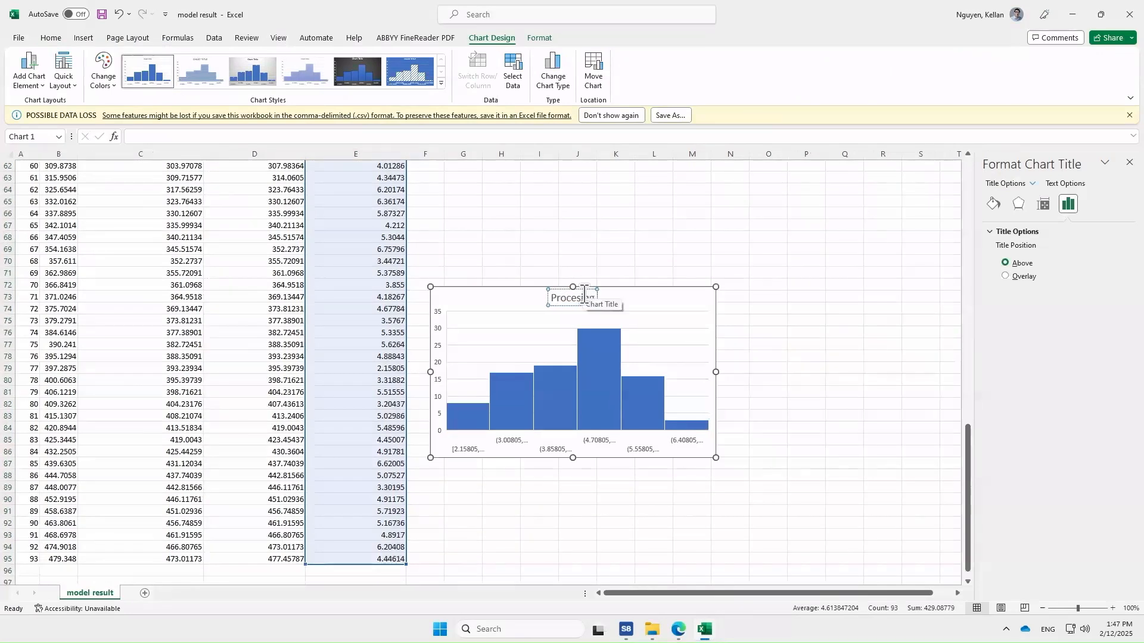
pyautogui.press('BackSpace')
pyautogui.press('BackSpace')
pyautogui.press('BackSpace')
pyautogui.write('s')
pyautogui.write('ing Time')
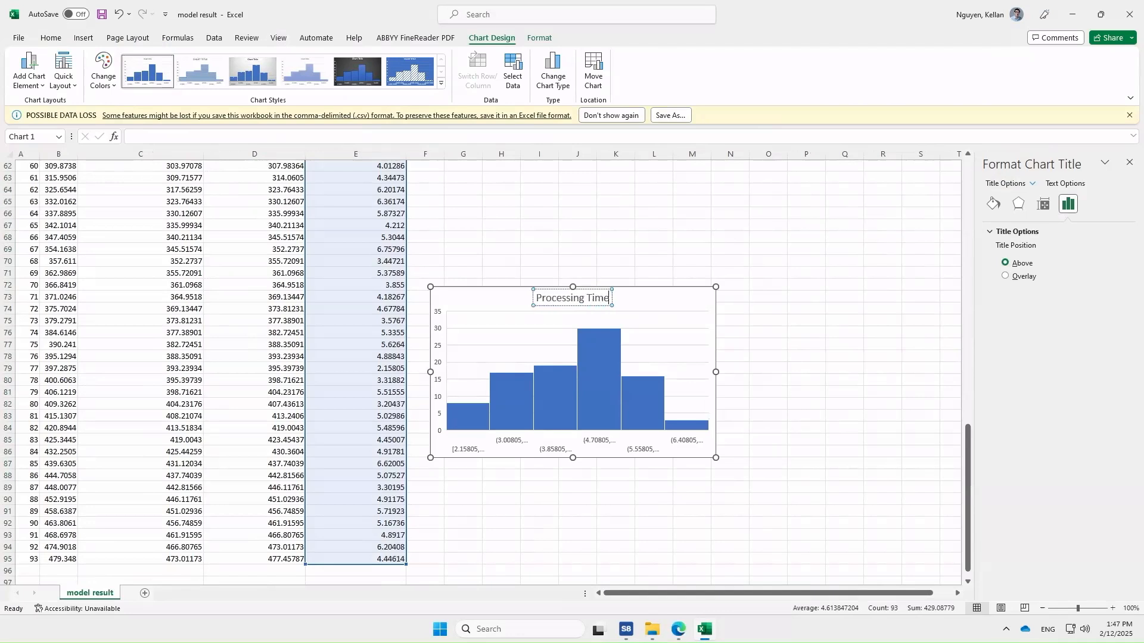
pyautogui.click(631, 527)
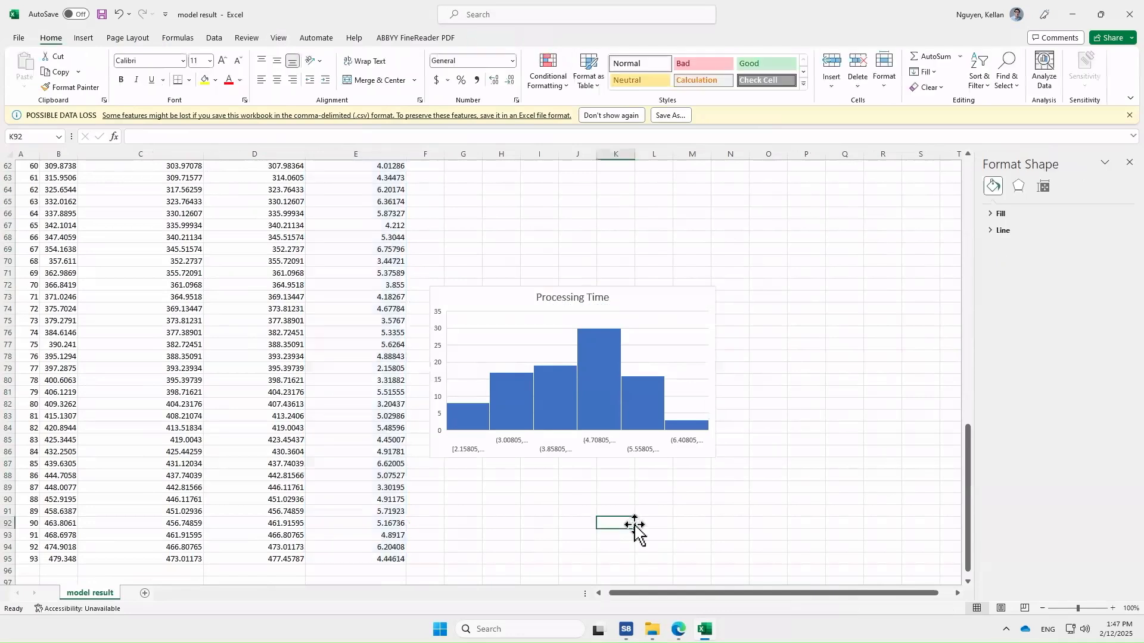
# - Move the histogram chart beside the data columns
pyautogui.click(655, 327)
pyautogui.moveTo(655, 325); pyautogui.dragTo(707, 224)
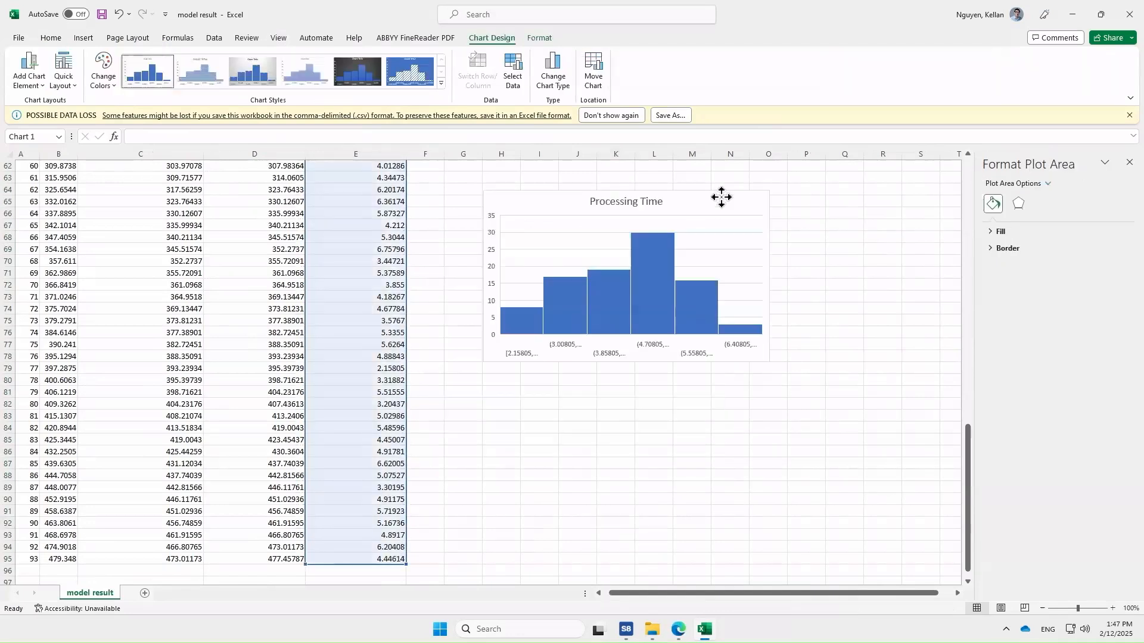
pyautogui.scroll(2, 777, 537)
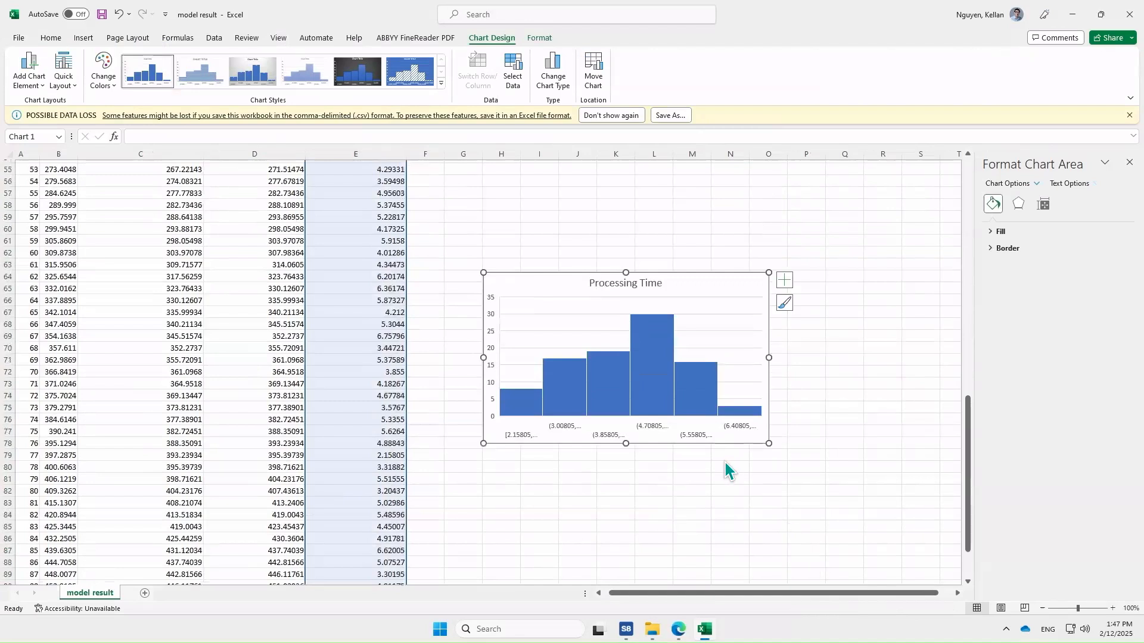
pyautogui.scroll(3, 725, 470)
pyautogui.moveTo(686, 386); pyautogui.dragTo(664, 291)
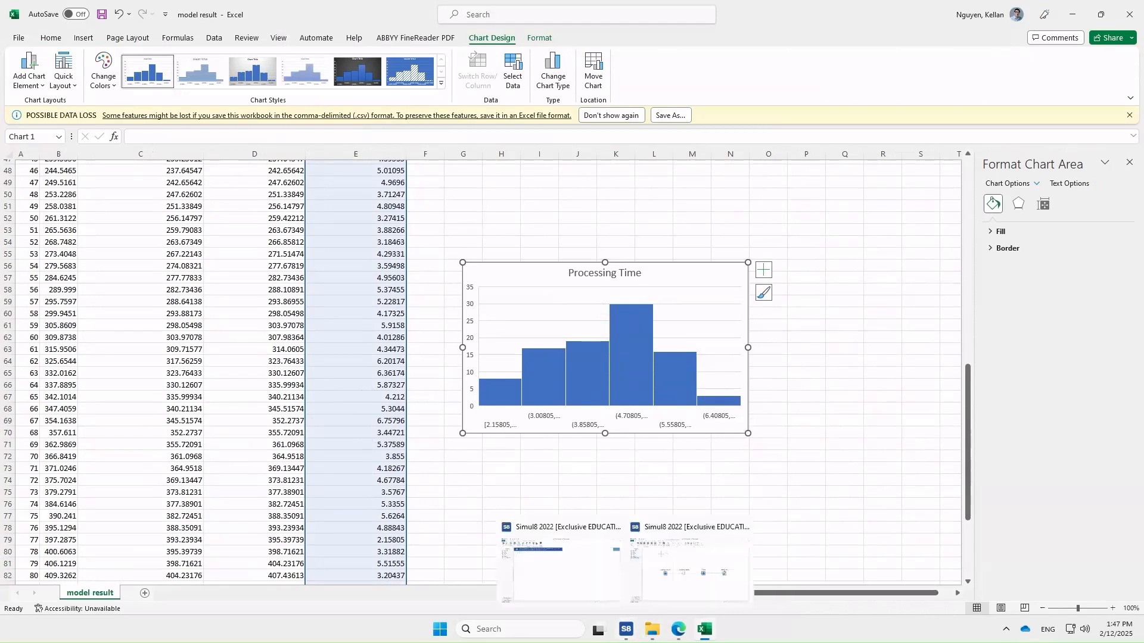
# - Switch to Simul8 and open the online Simul8 Help Center
pyautogui.click(626, 629)
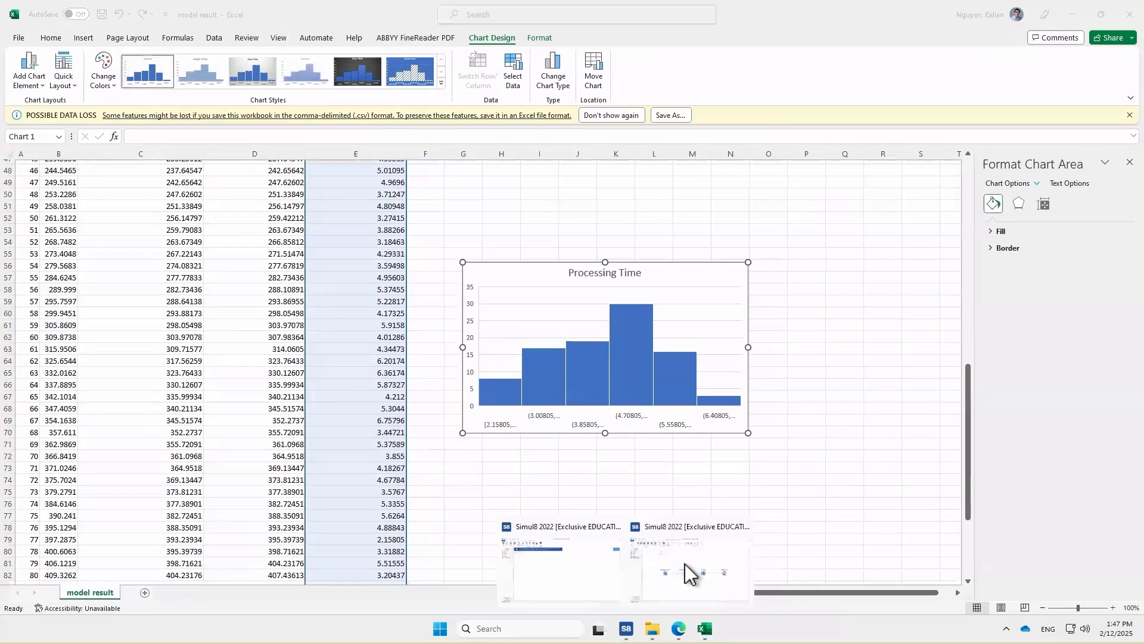
pyautogui.click(685, 563)
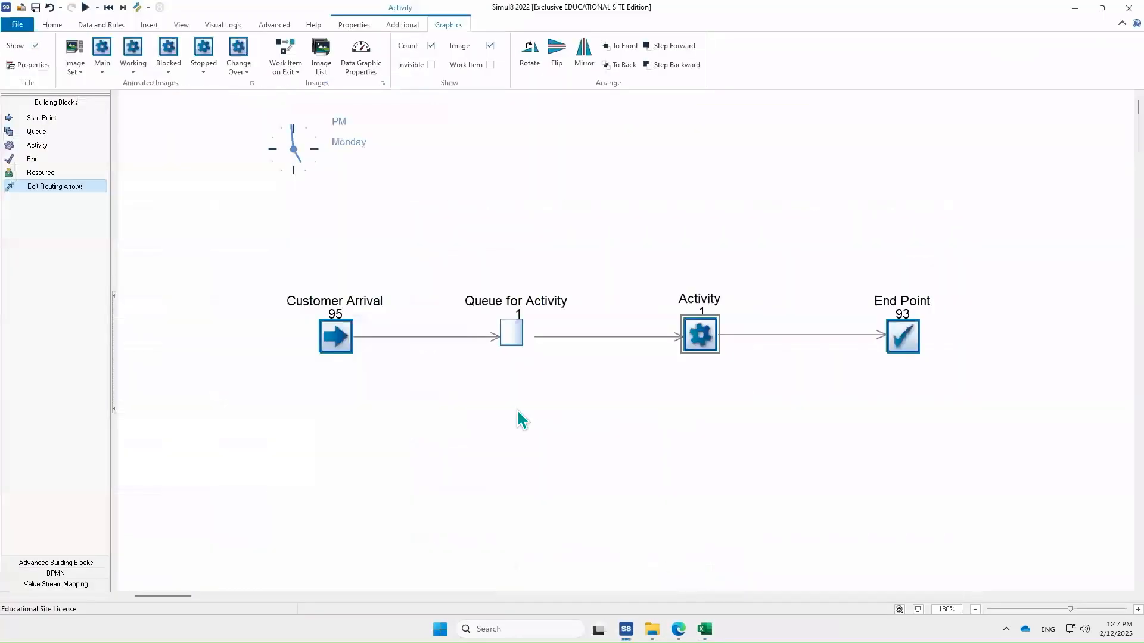
pyautogui.click(316, 24)
pyautogui.click(16, 56)
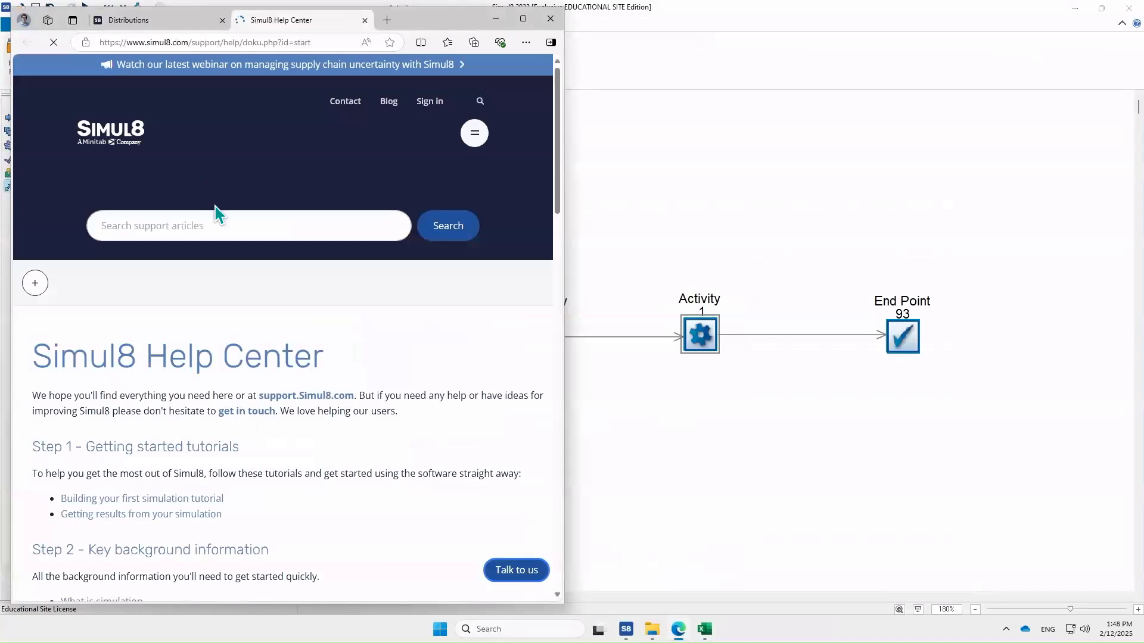
# - Search the help center for triangular distribution
pyautogui.click(217, 226)
pyautogui.write('Triangular distribution')
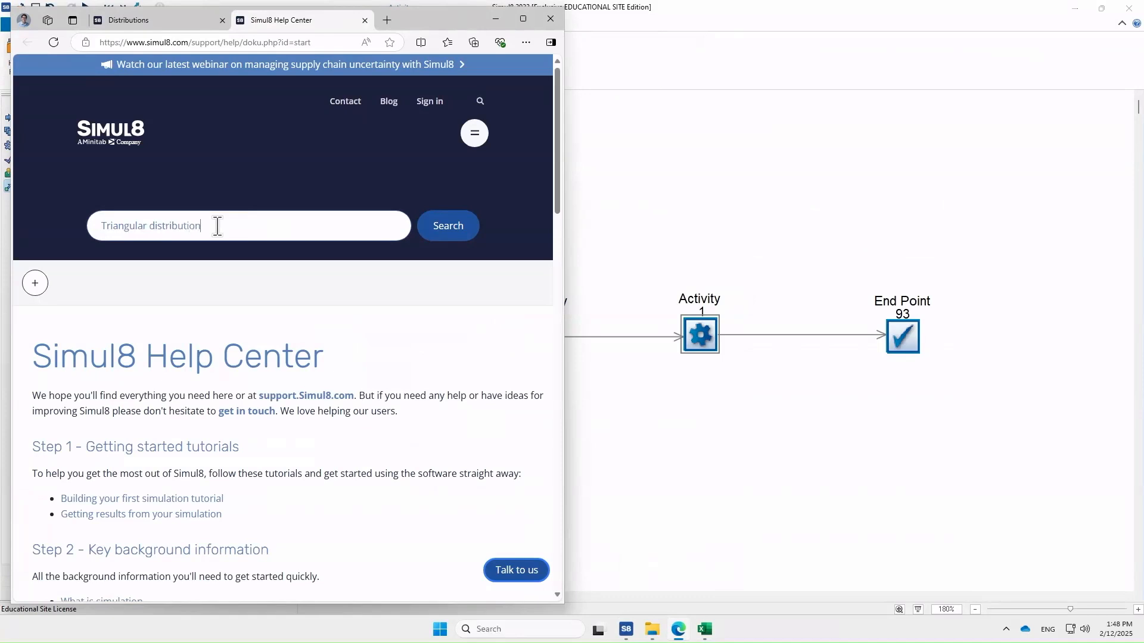
pyautogui.click(458, 231)
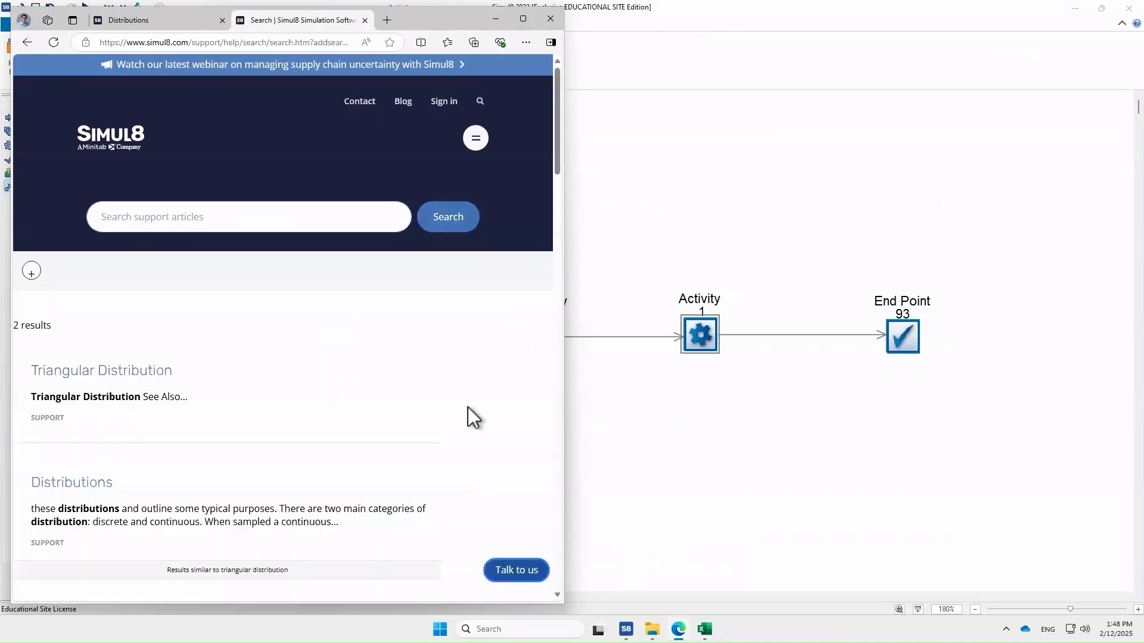
# - Read the Triangular Distribution help article and the triangular entry on the Distributions page, then close the browser
pyautogui.click(85, 381)
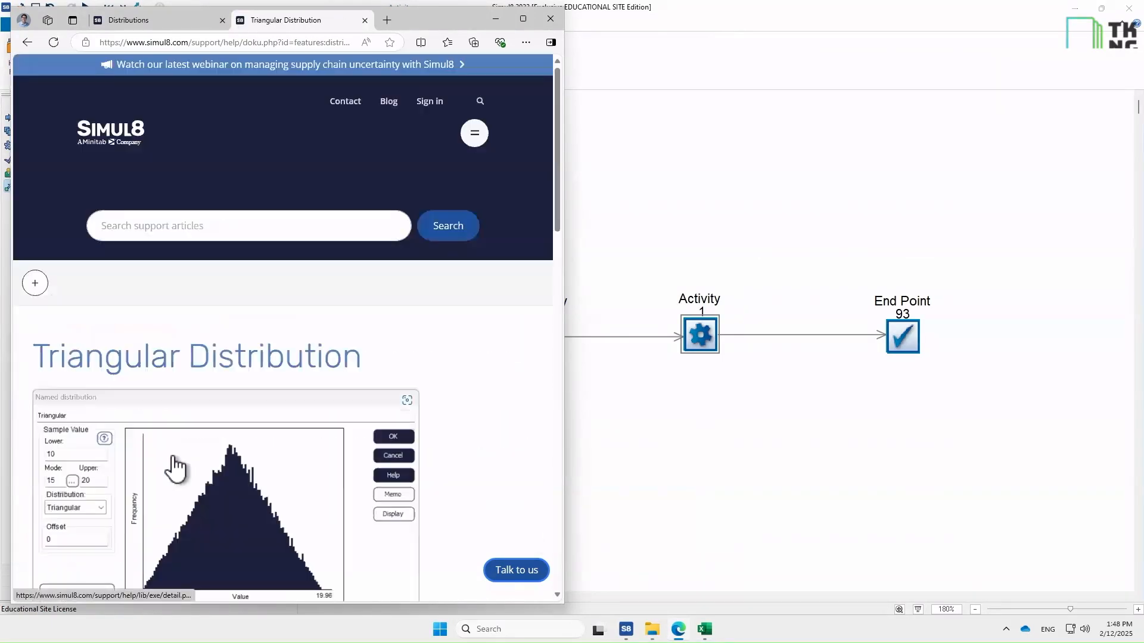
pyautogui.scroll(-3, 176, 467)
pyautogui.click(30, 43)
pyautogui.scroll(6, 112, 192)
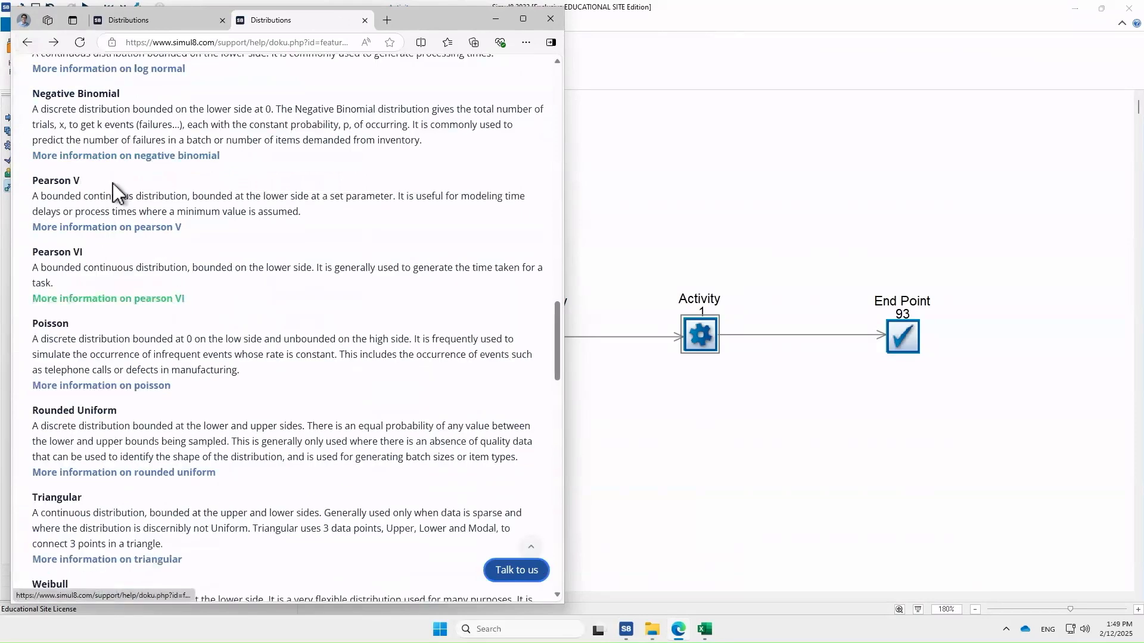
pyautogui.scroll(15, 182, 186)
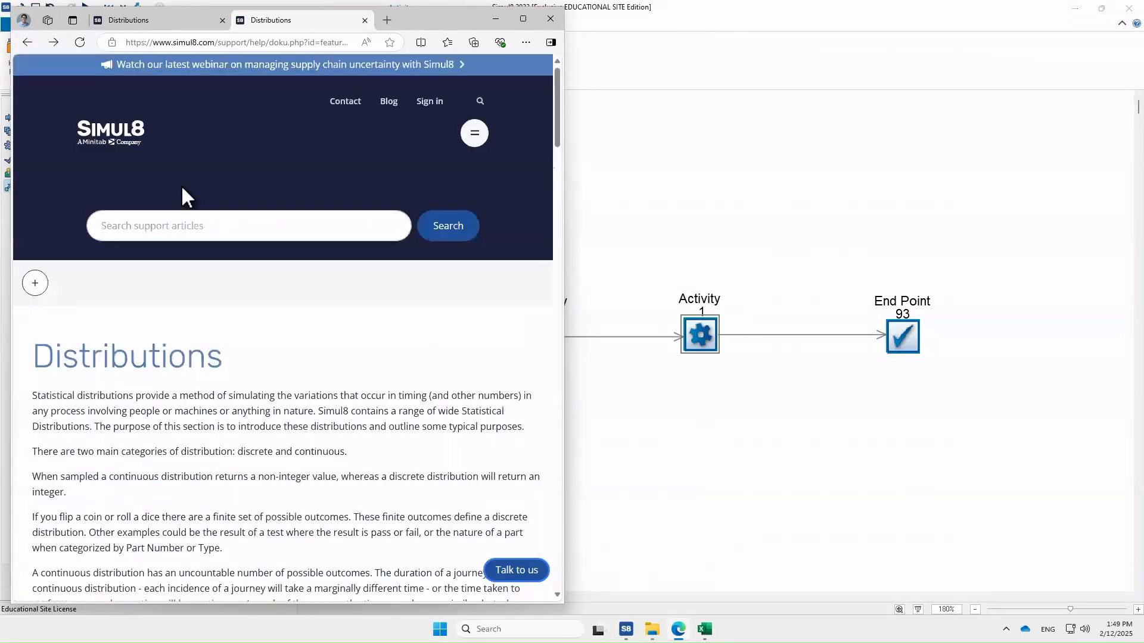
pyautogui.click(547, 19)
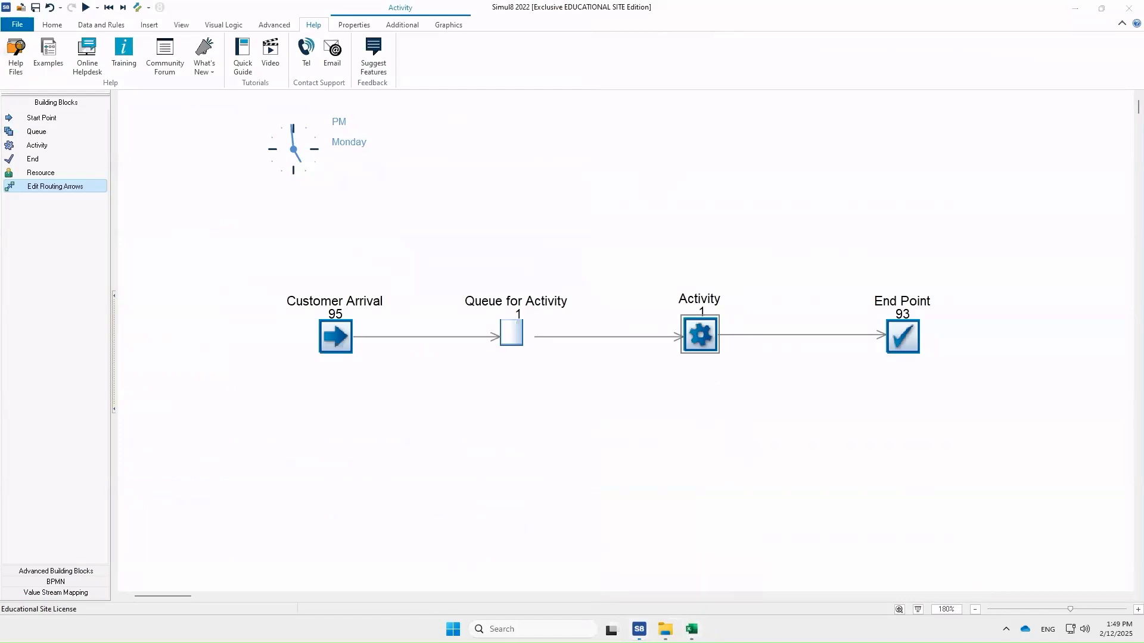
# - Switch to Excel, deselect the chart, and inspect the first Time values in column B
pyautogui.click(691, 630)
pyautogui.scroll(13, 595, 541)
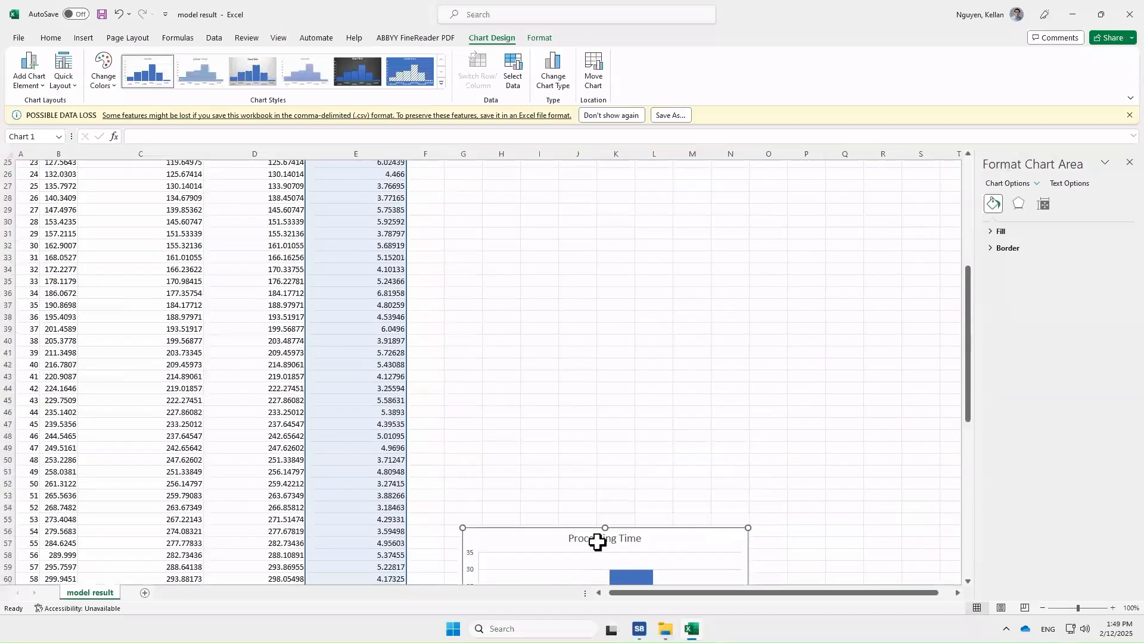
pyautogui.scroll(3, 523, 386)
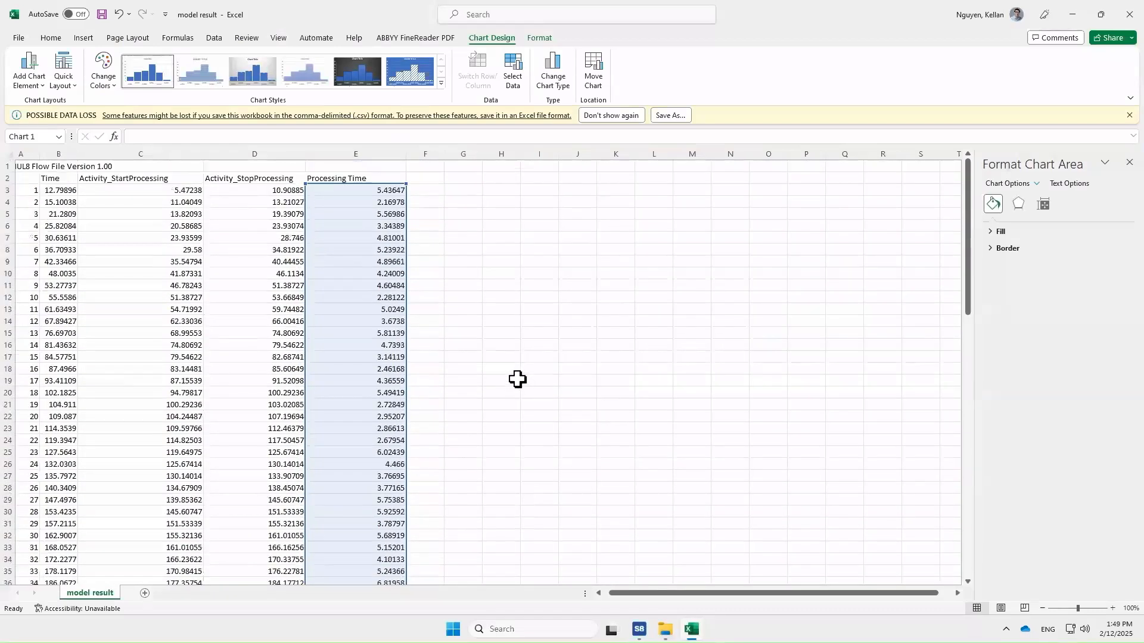
pyautogui.click(522, 370)
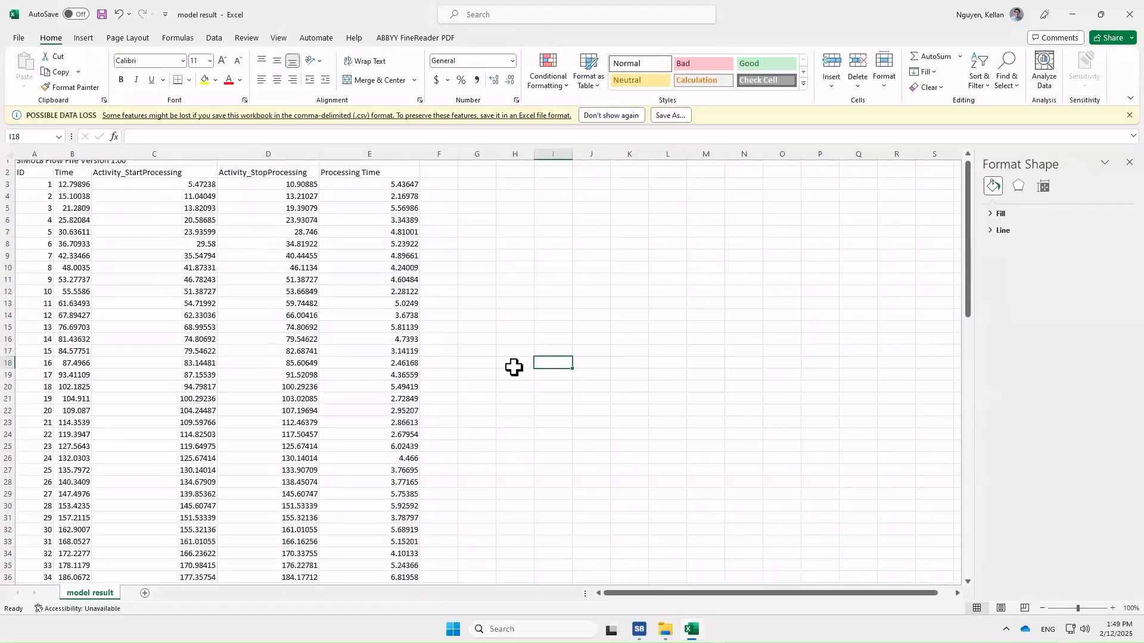
pyautogui.hscroll(1, 303, 190)
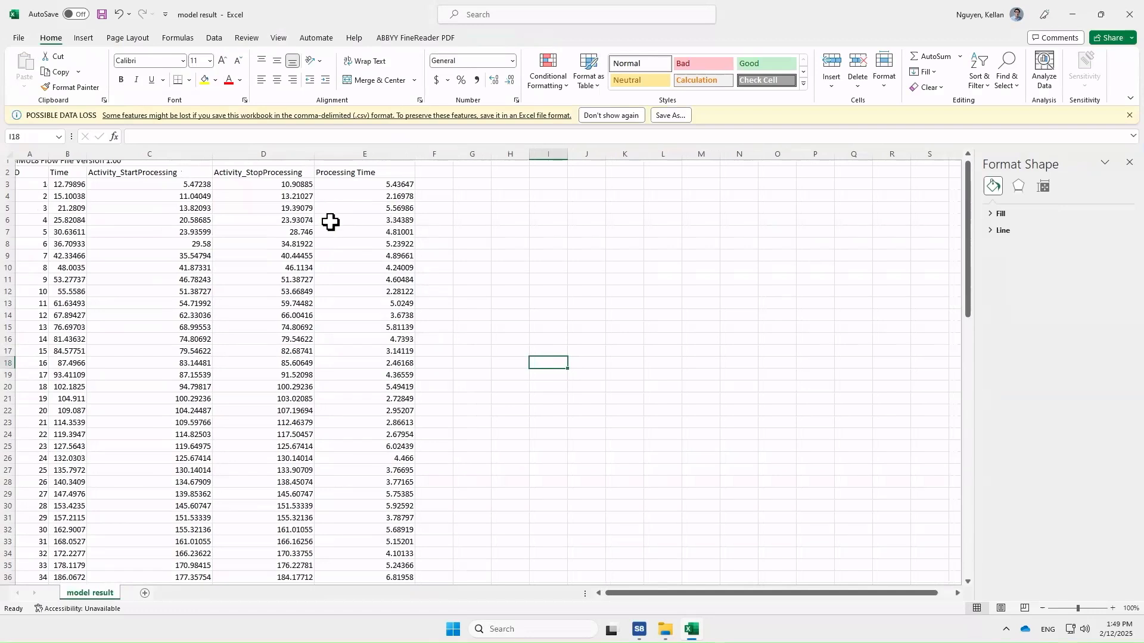
pyautogui.click(74, 189)
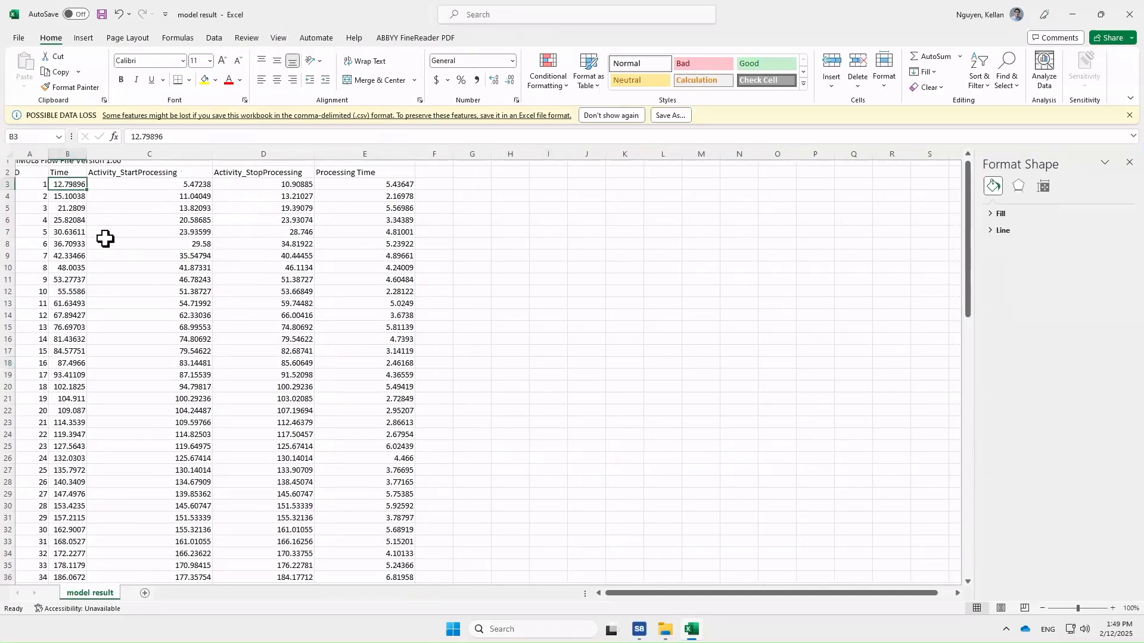
pyautogui.click(63, 196)
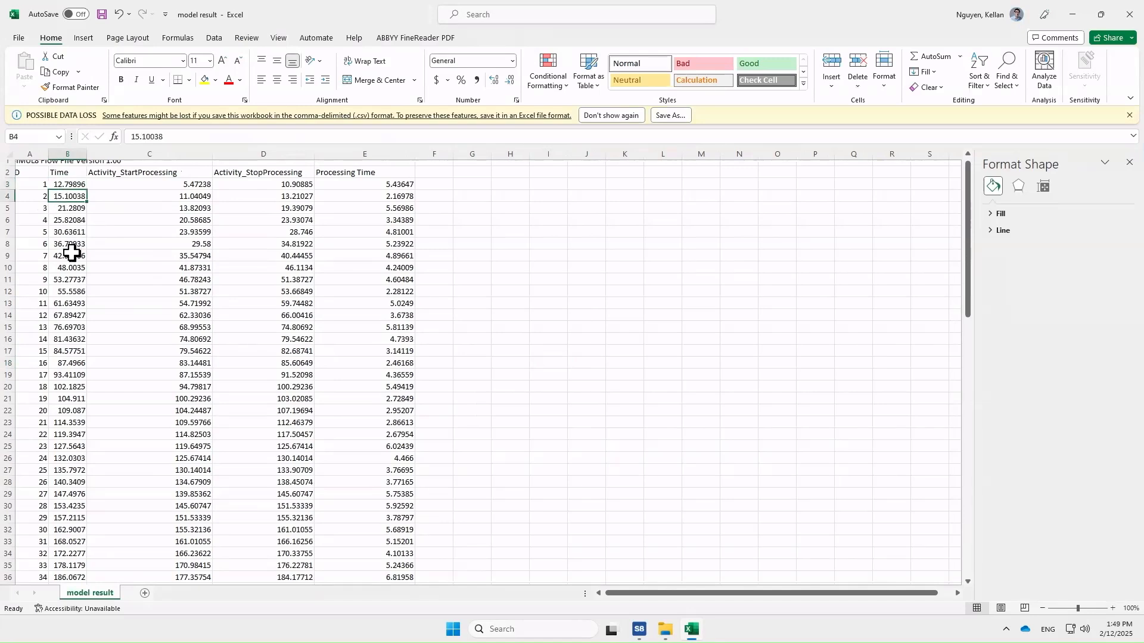